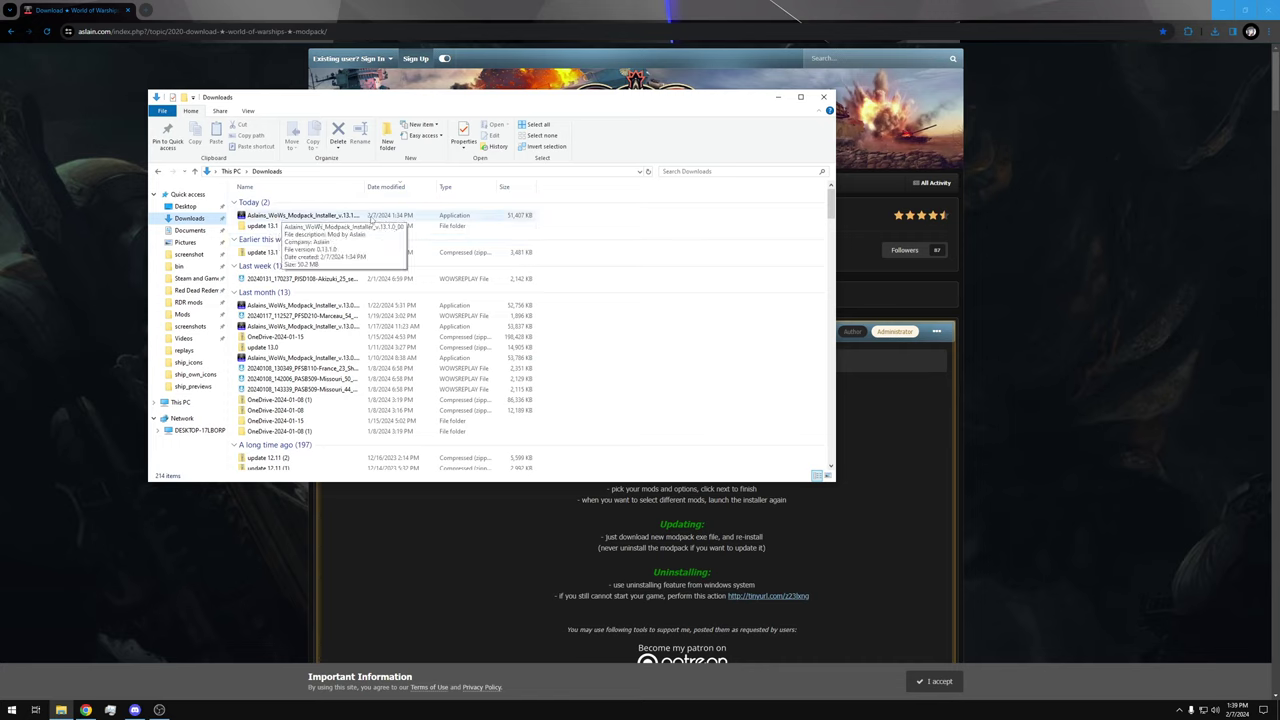
Launch the downloaded Aslain WoWs Modpack v13.1.0 installer with English as the setup language and dismiss the author's message
{"action": "double_click", "coordinate": [325, 216]}
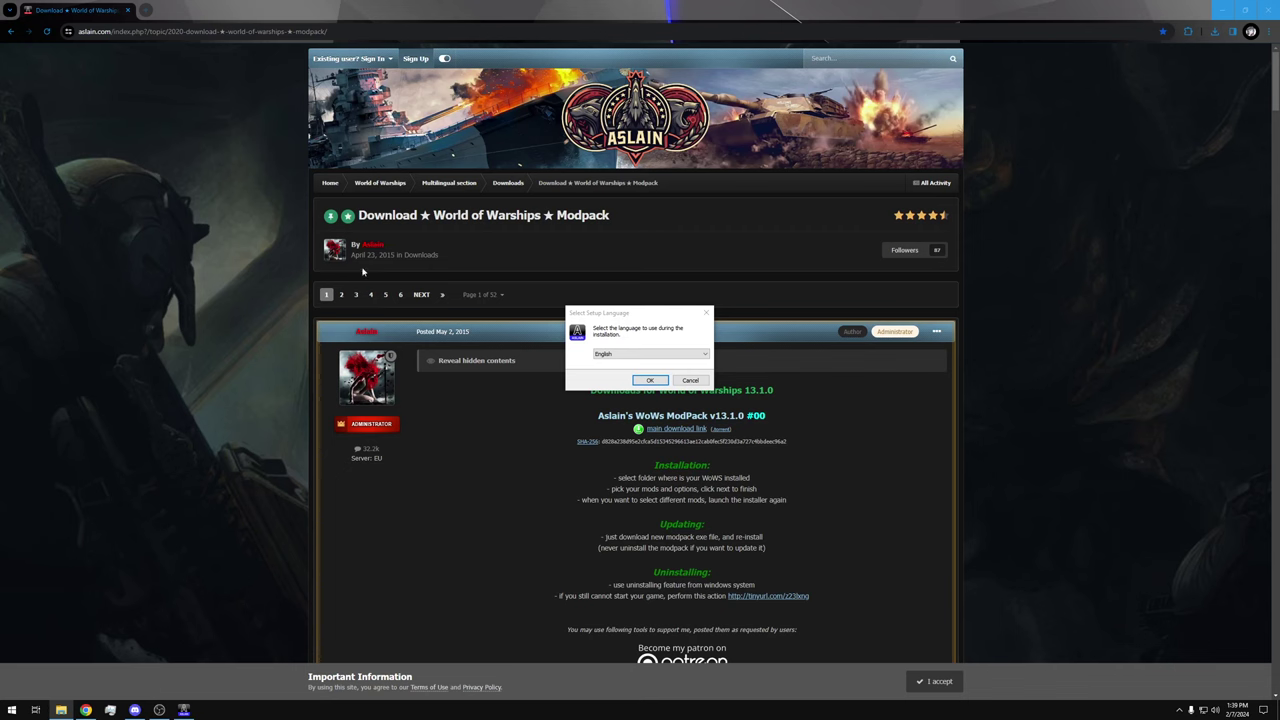
{"action": "left_click", "coordinate": [649, 380]}
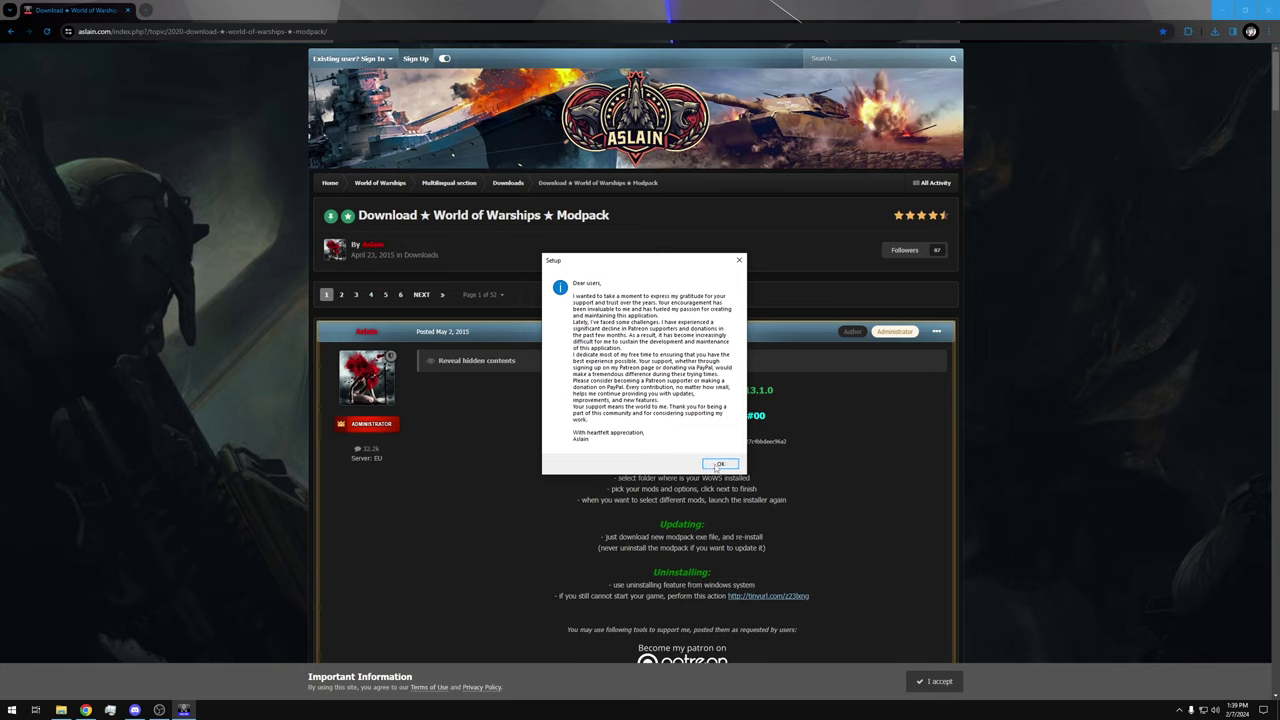
{"action": "left_click", "coordinate": [718, 466]}
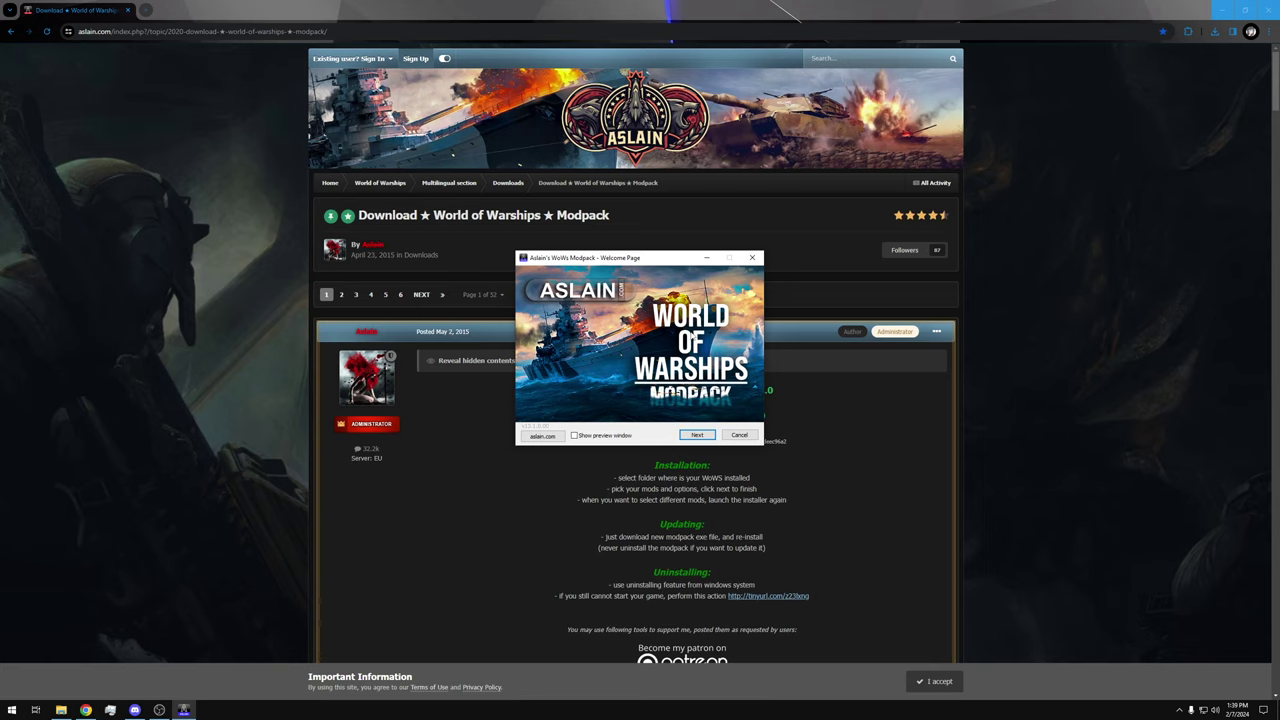
Proceed through the welcome, read-me and changelog pages and accept the World_of_Warships game folder as the install location
{"action": "left_click", "coordinate": [693, 436]}
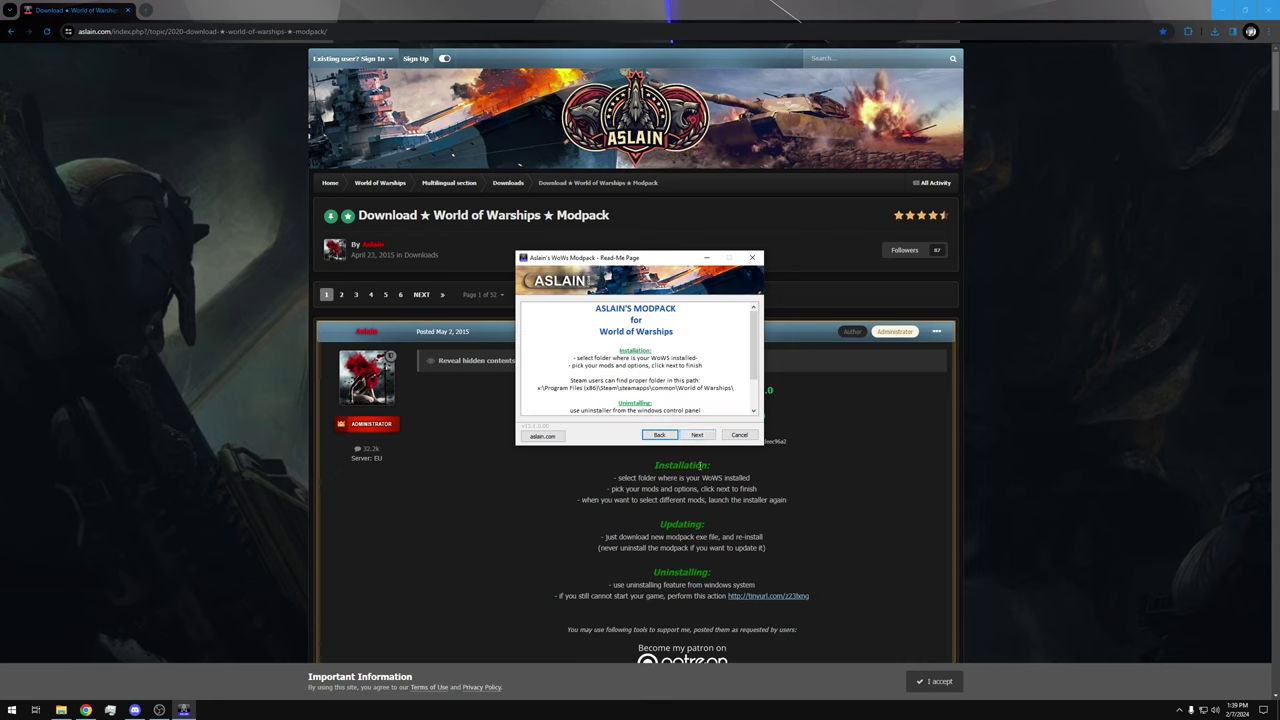
{"action": "left_click", "coordinate": [695, 437]}
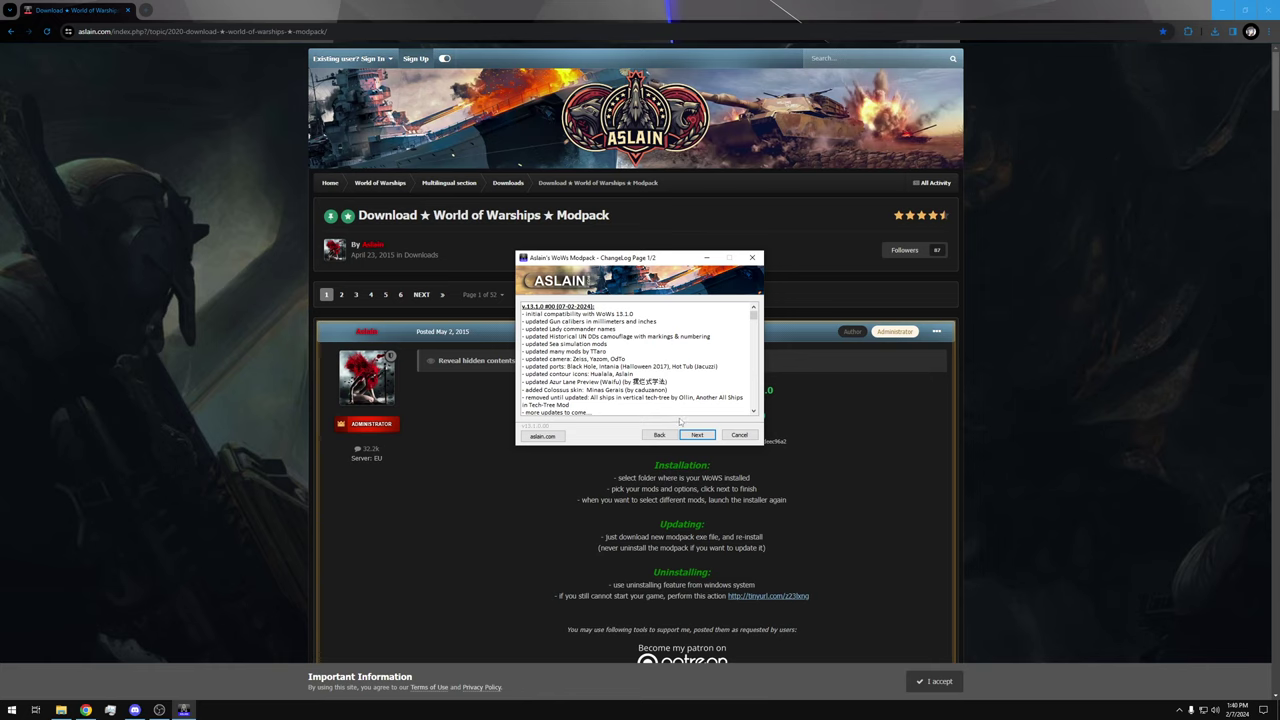
{"action": "scroll", "coordinate": [606, 343], "scroll_direction": "down", "scroll_amount": 1}
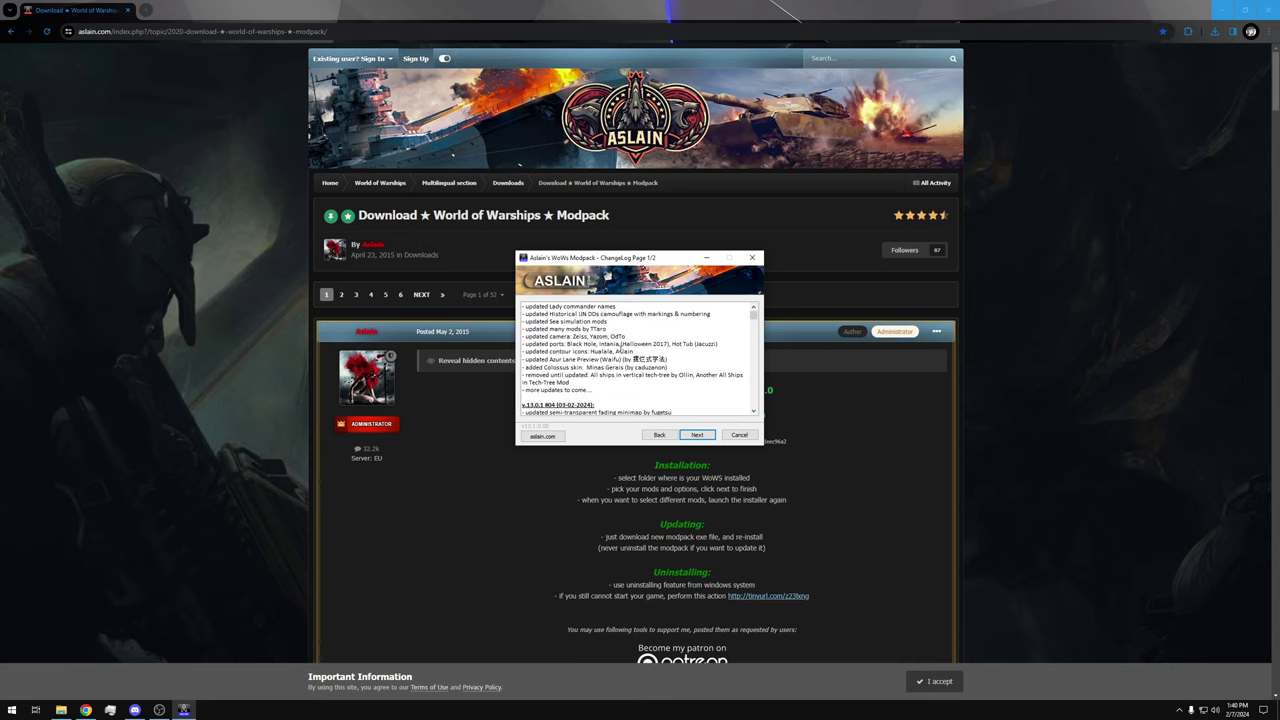
{"action": "scroll", "coordinate": [621, 351], "scroll_direction": "up", "scroll_amount": 1}
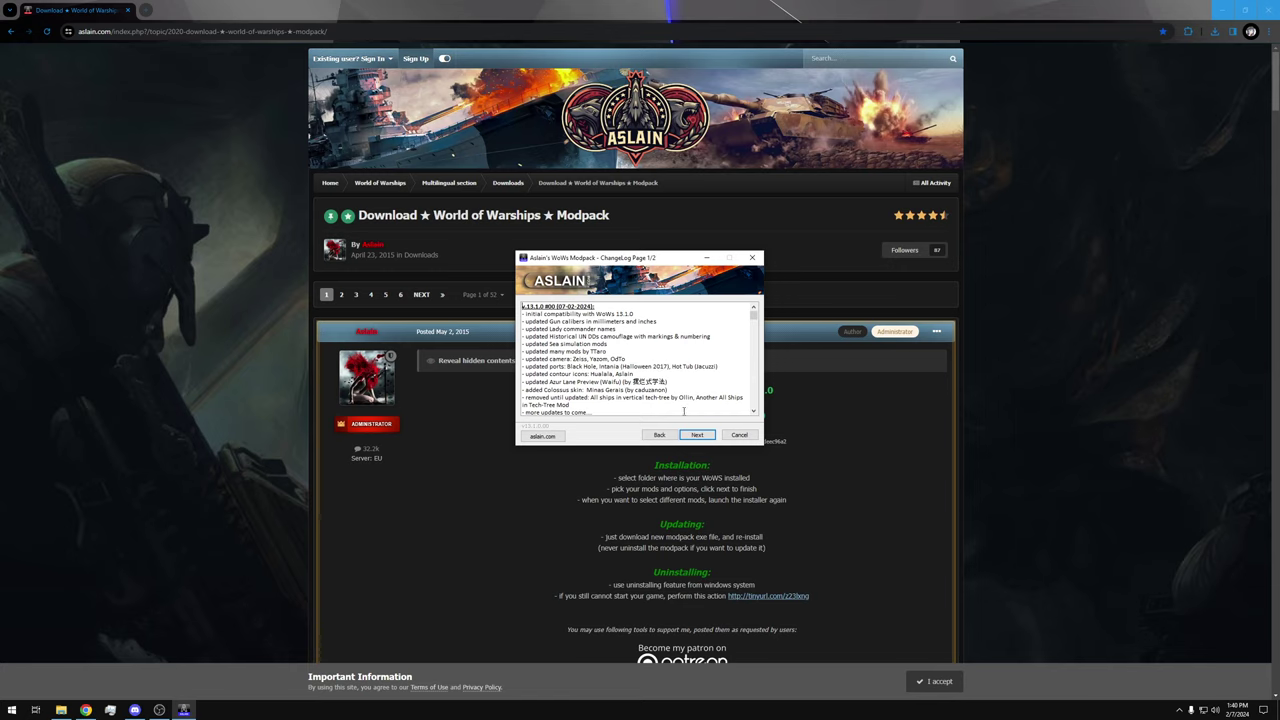
{"action": "left_click", "coordinate": [697, 434]}
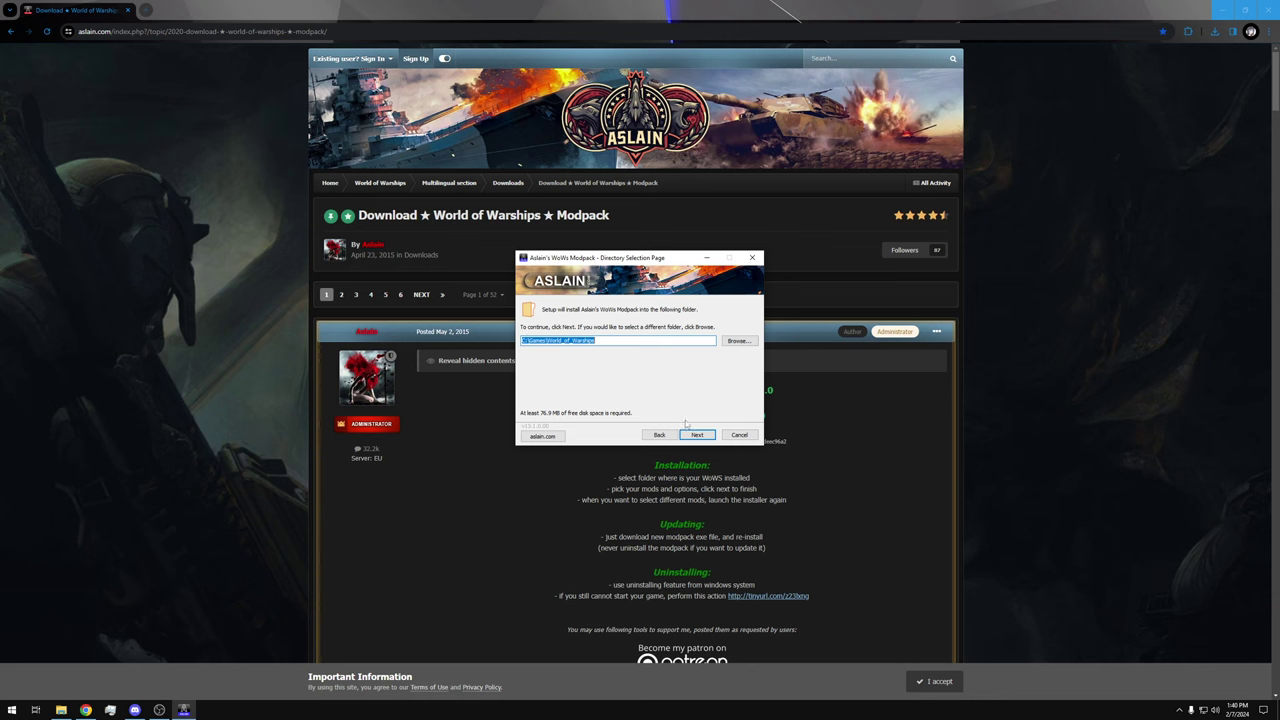
{"action": "left_click", "coordinate": [696, 435]}
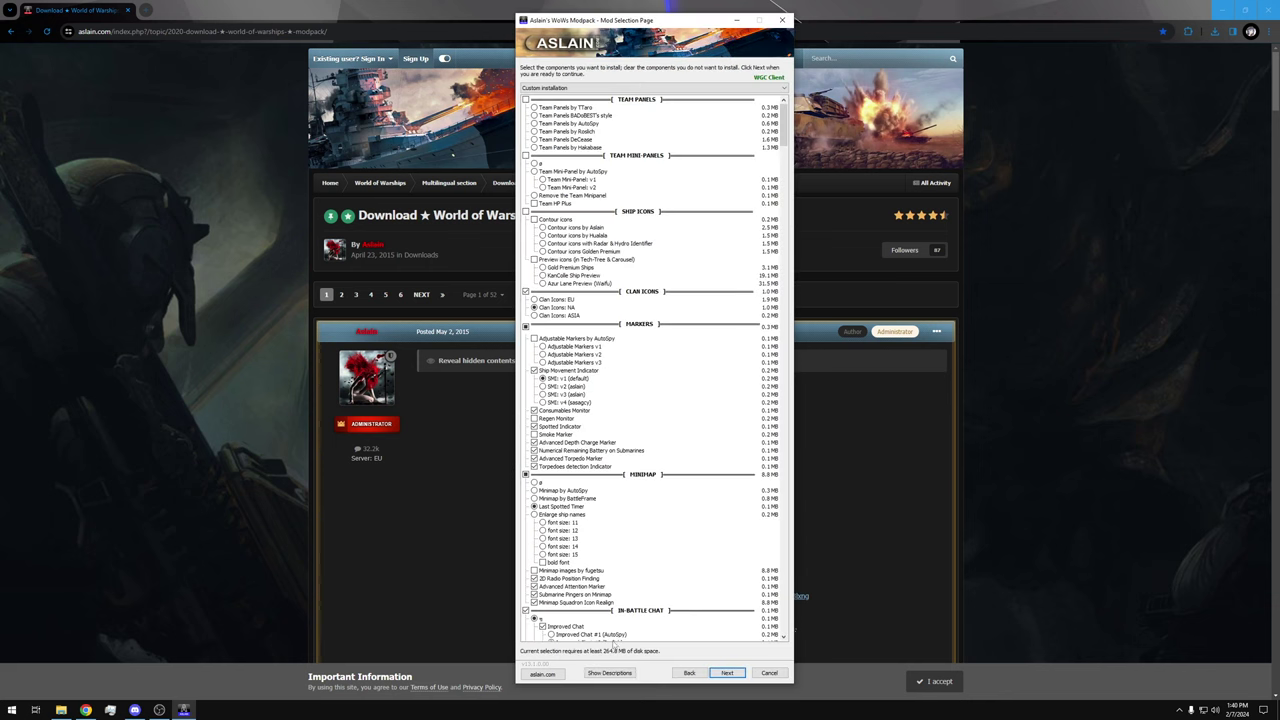
Show the component descriptions and the image preview for the mod list
{"action": "left_click", "coordinate": [609, 672]}
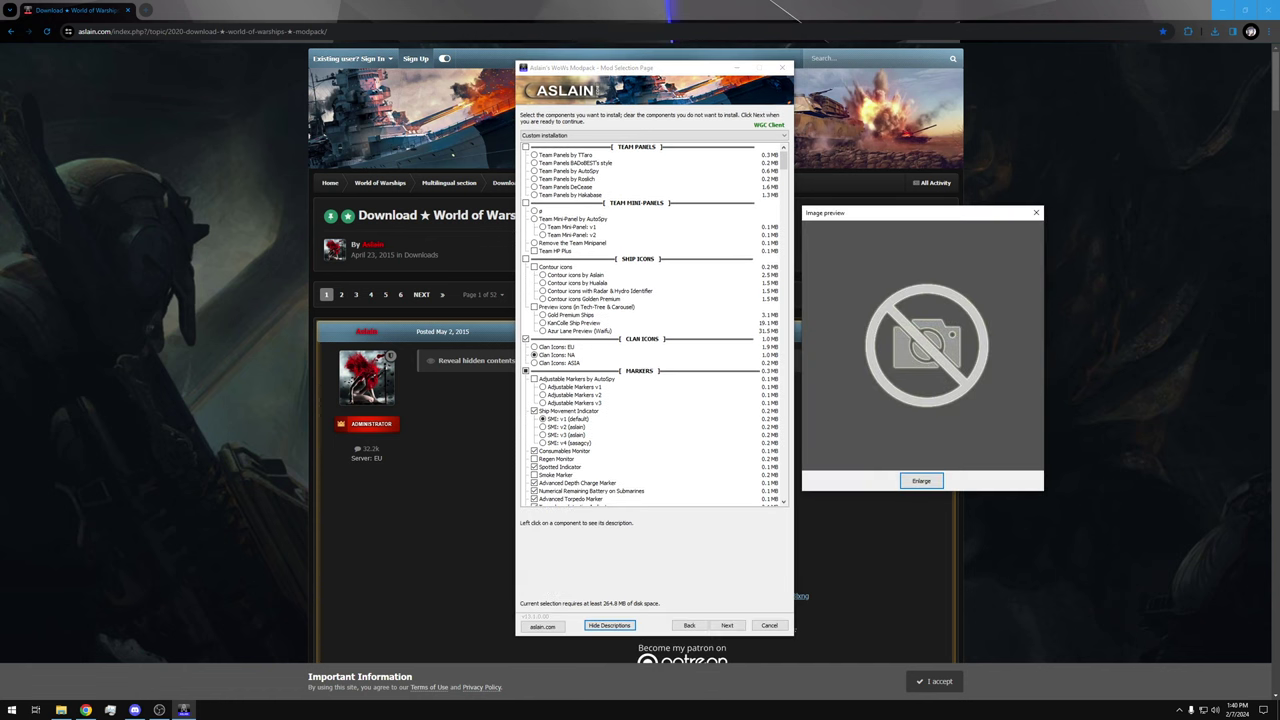
{"action": "left_click", "coordinate": [61, 710]}
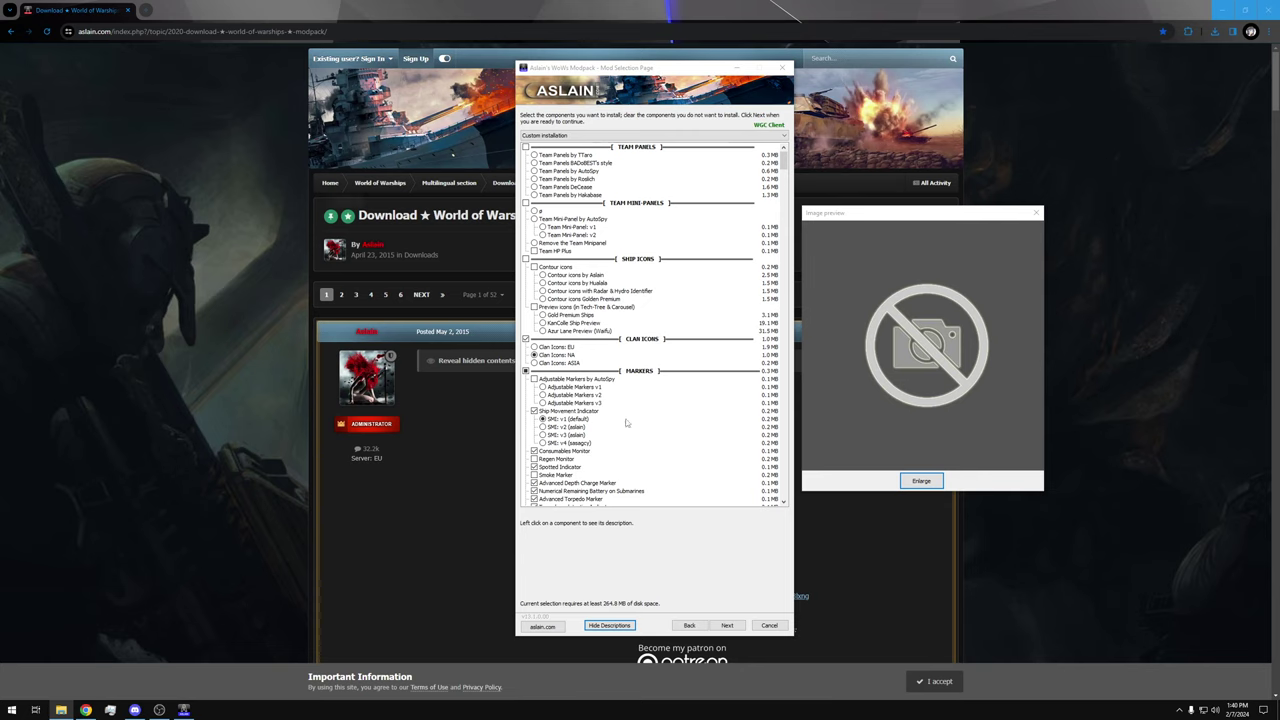
{"action": "left_click", "coordinate": [668, 542]}
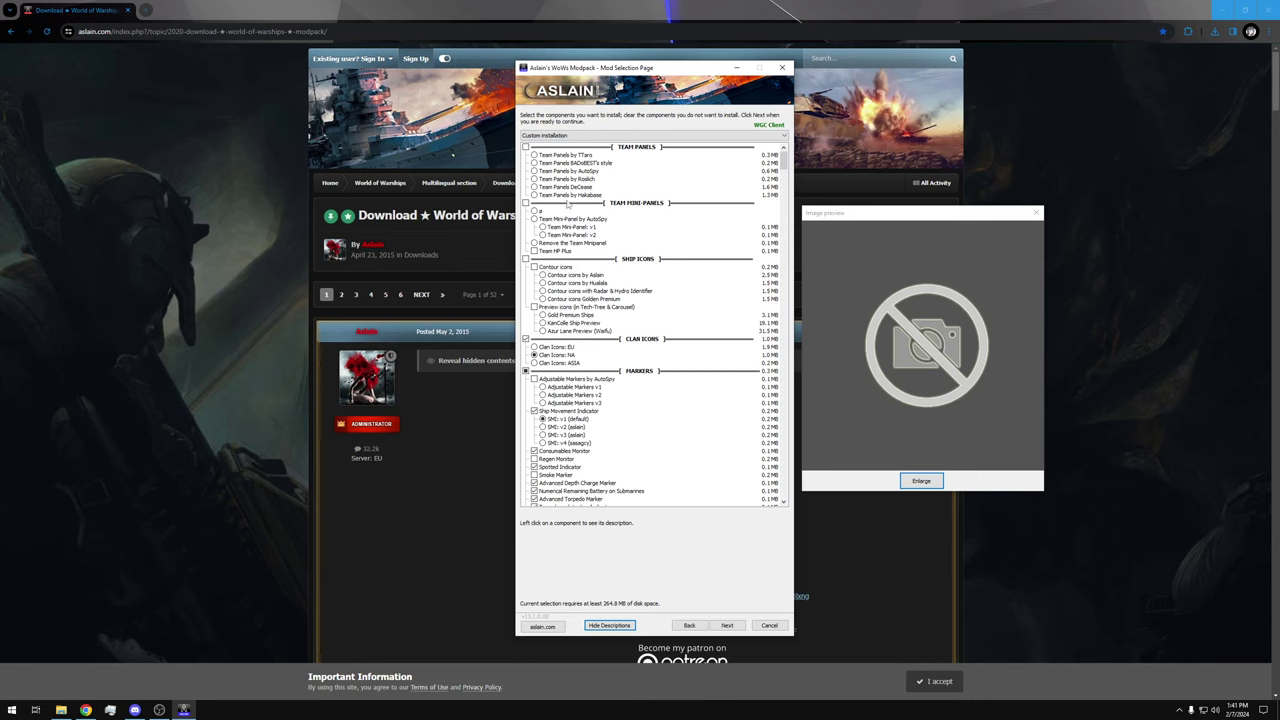
Preview several Team Panels styles, including BADoBEST's style and DeCease, and leave the whole Team Panels group unselected
{"action": "left_click", "coordinate": [563, 155]}
{"action": "left_click", "coordinate": [563, 163]}
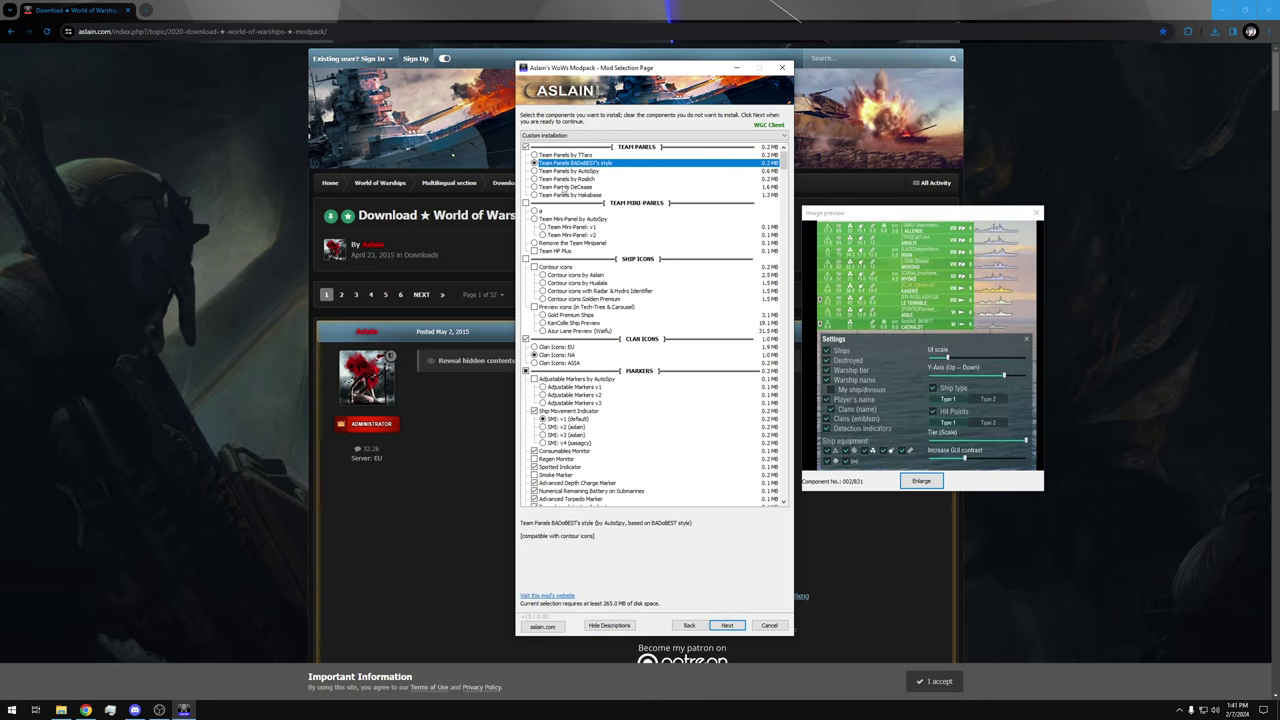
{"action": "left_click", "coordinate": [563, 179]}
{"action": "left_click", "coordinate": [563, 187]}
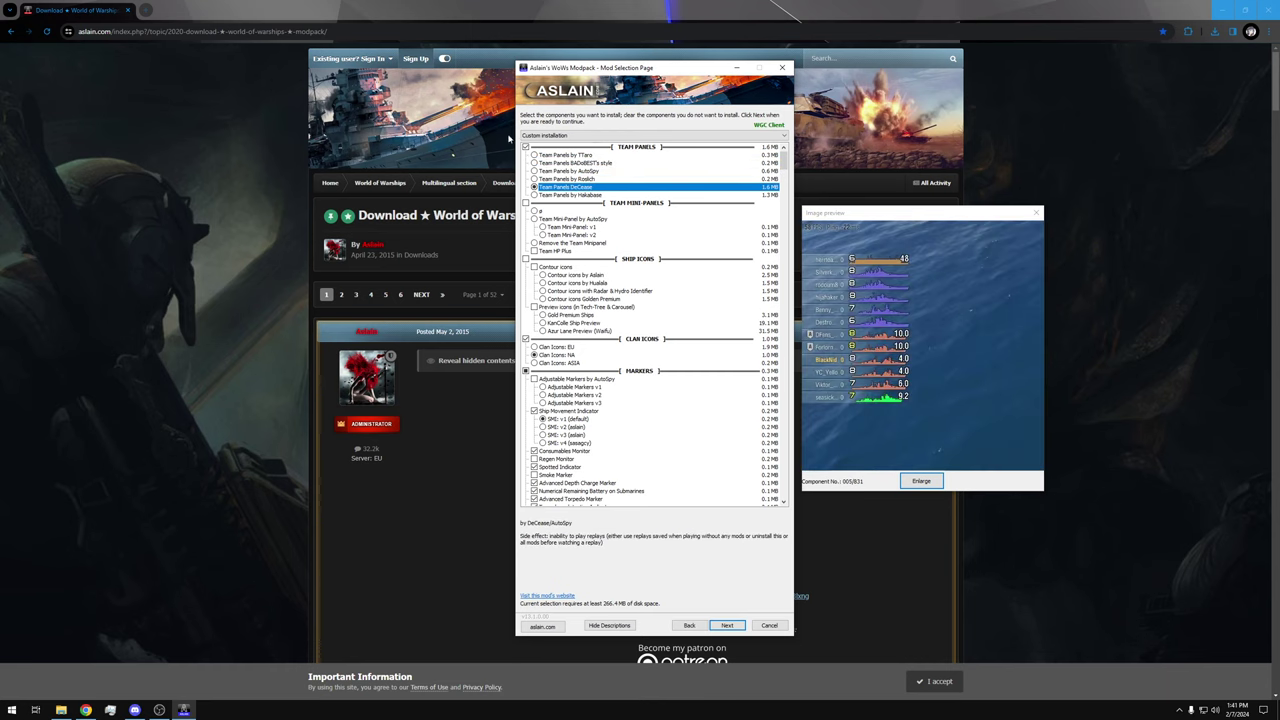
{"action": "left_click", "coordinate": [526, 148]}
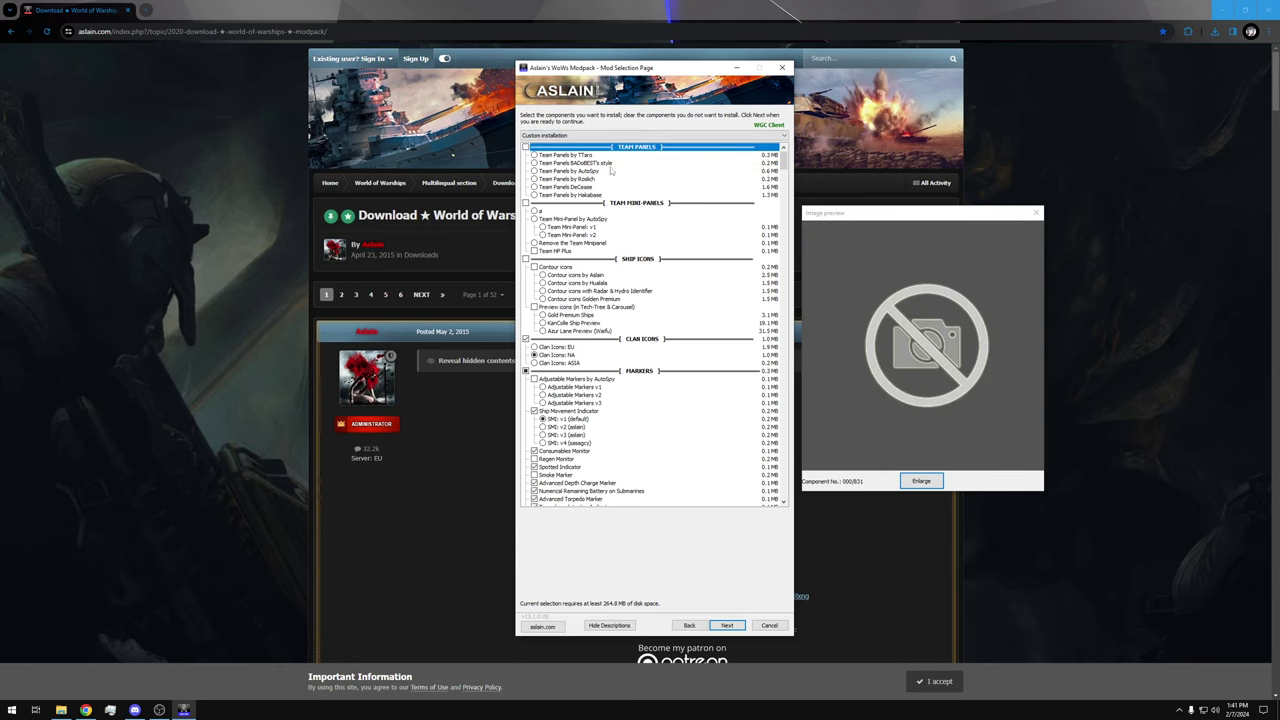
Review the previews and descriptions of SMI: v1 (default), Consumables Monitor and Spotted Indicator in the Markers group
{"action": "scroll", "coordinate": [600, 275], "scroll_direction": "down", "scroll_amount": 1}
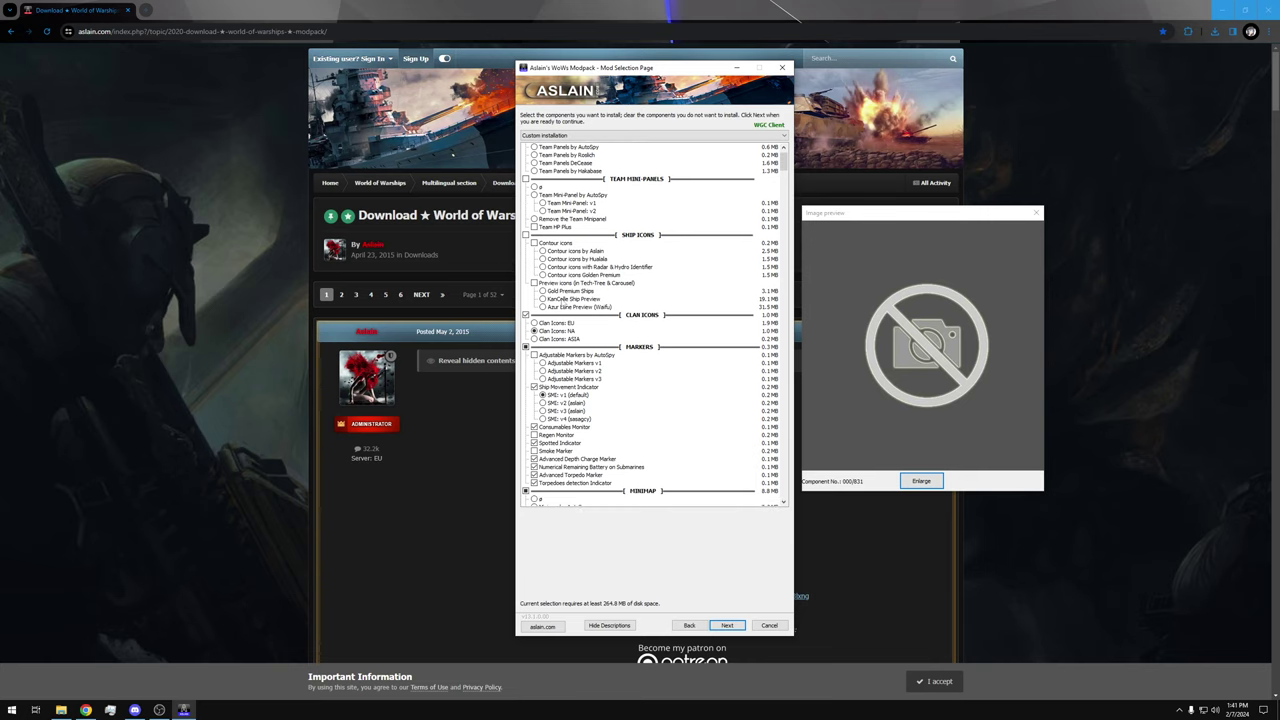
{"action": "scroll", "coordinate": [603, 250], "scroll_direction": "down", "scroll_amount": 6}
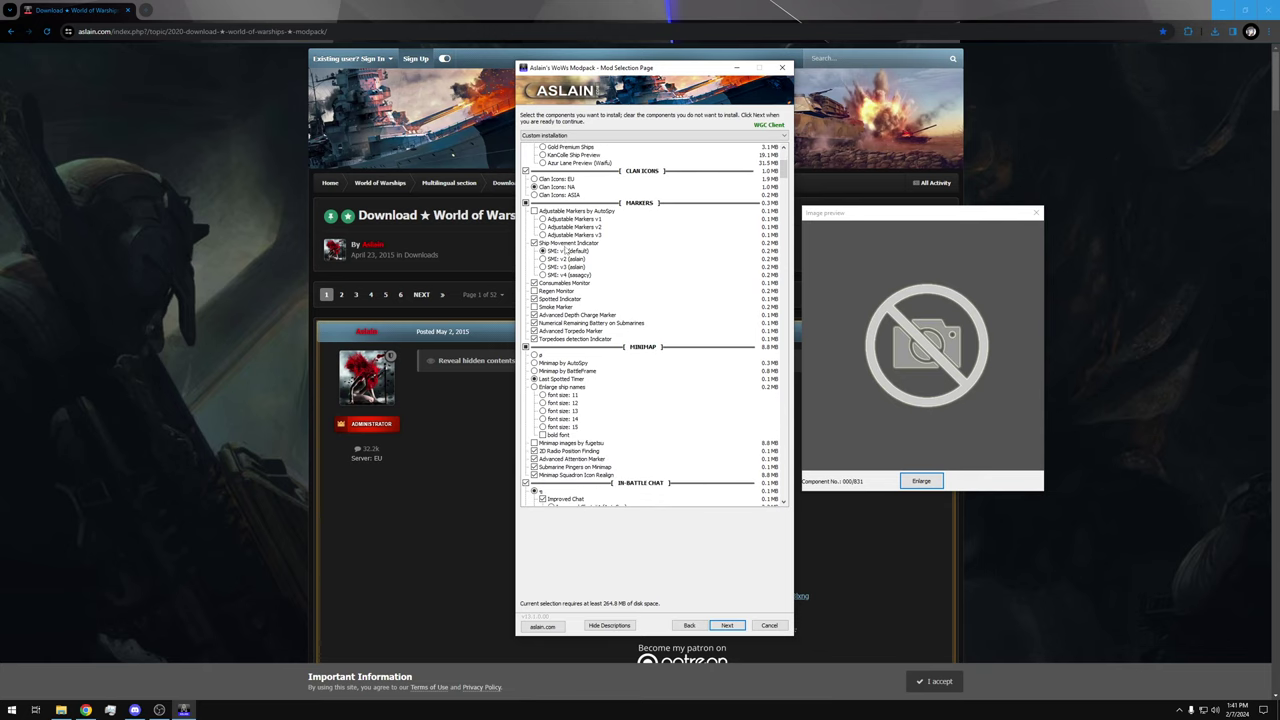
{"action": "left_click", "coordinate": [576, 254]}
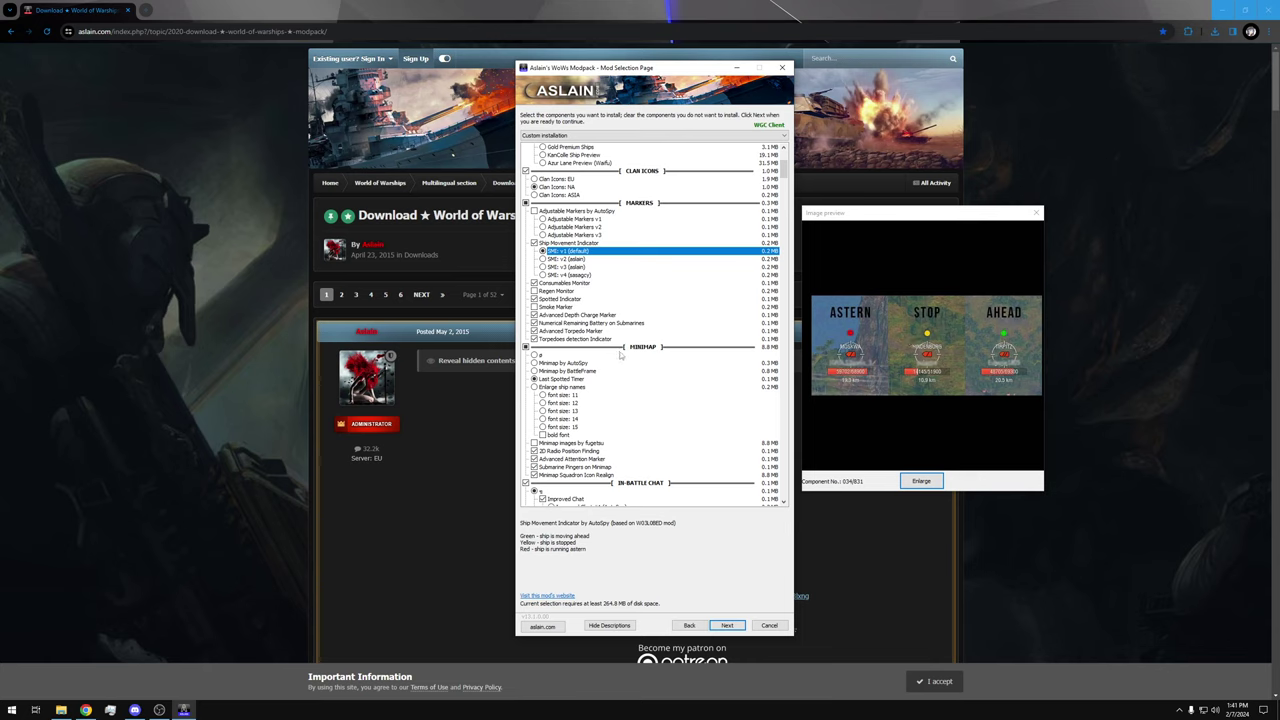
{"action": "left_click", "coordinate": [586, 286]}
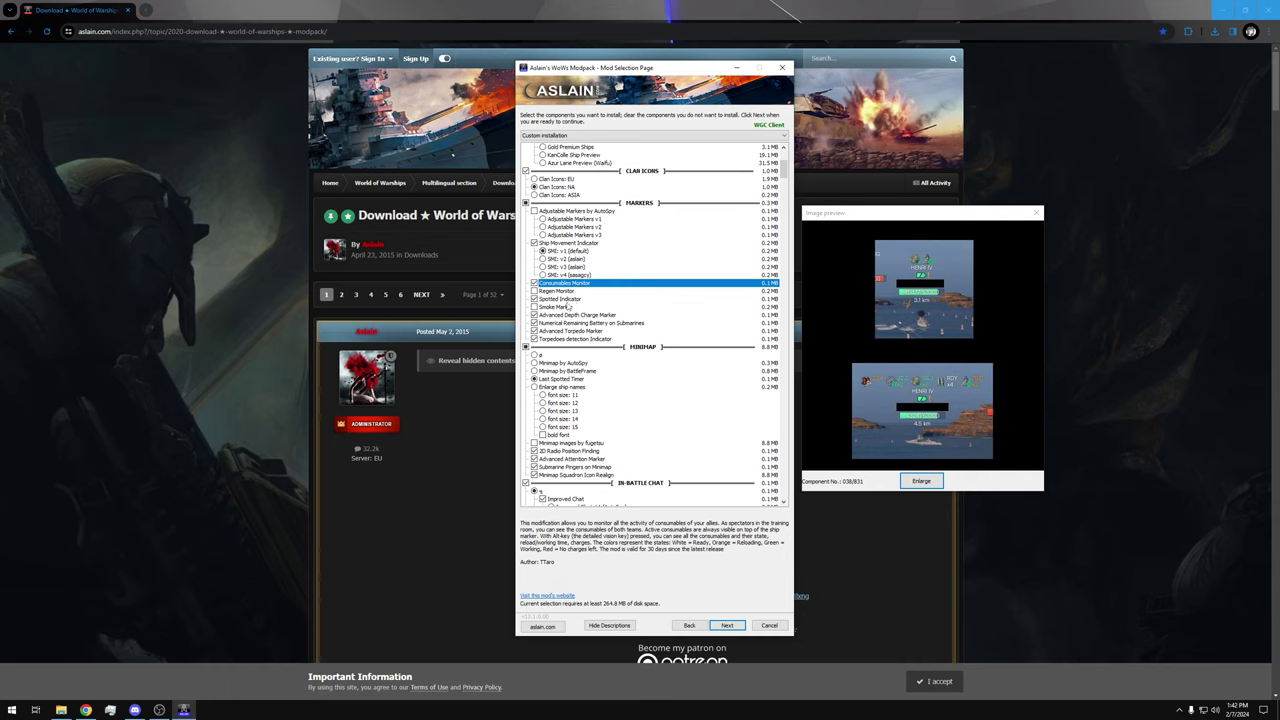
{"action": "left_click", "coordinate": [569, 299]}
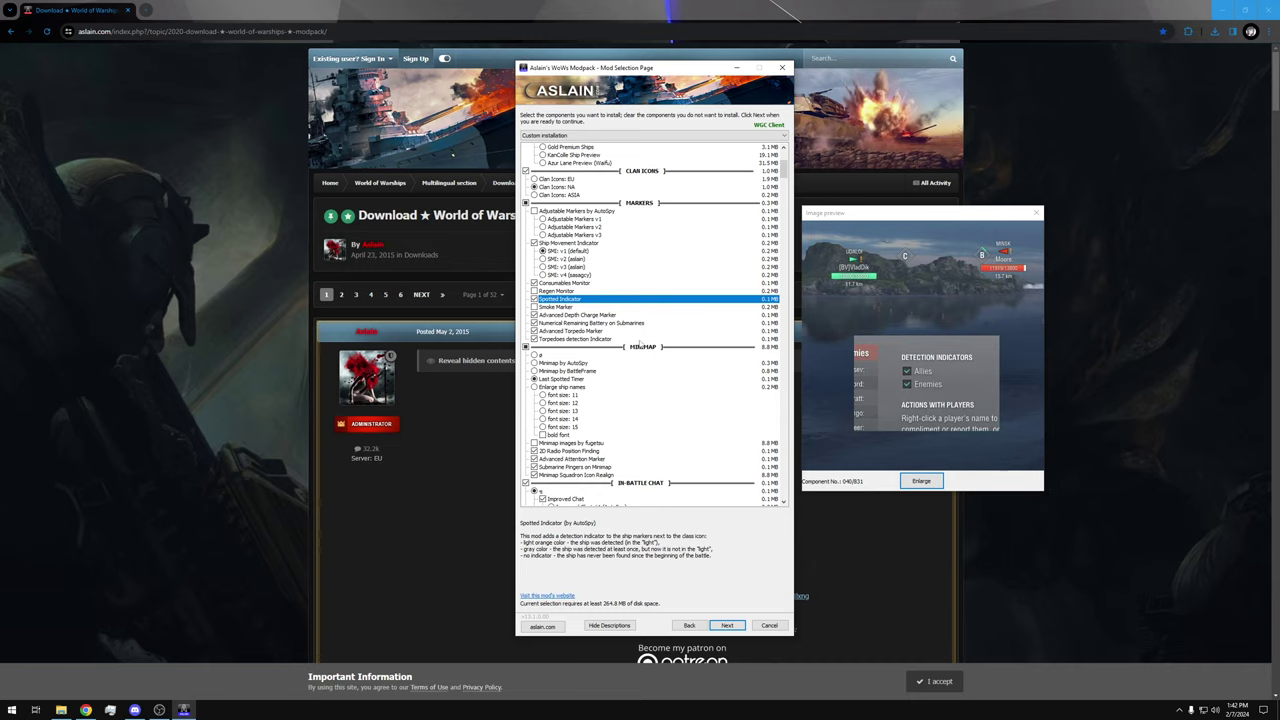
Review the depth charge, submarine battery and torpedo marker mods, enlarging the preview picture of Advanced Torpedo Marker
{"action": "left_click", "coordinate": [620, 315]}
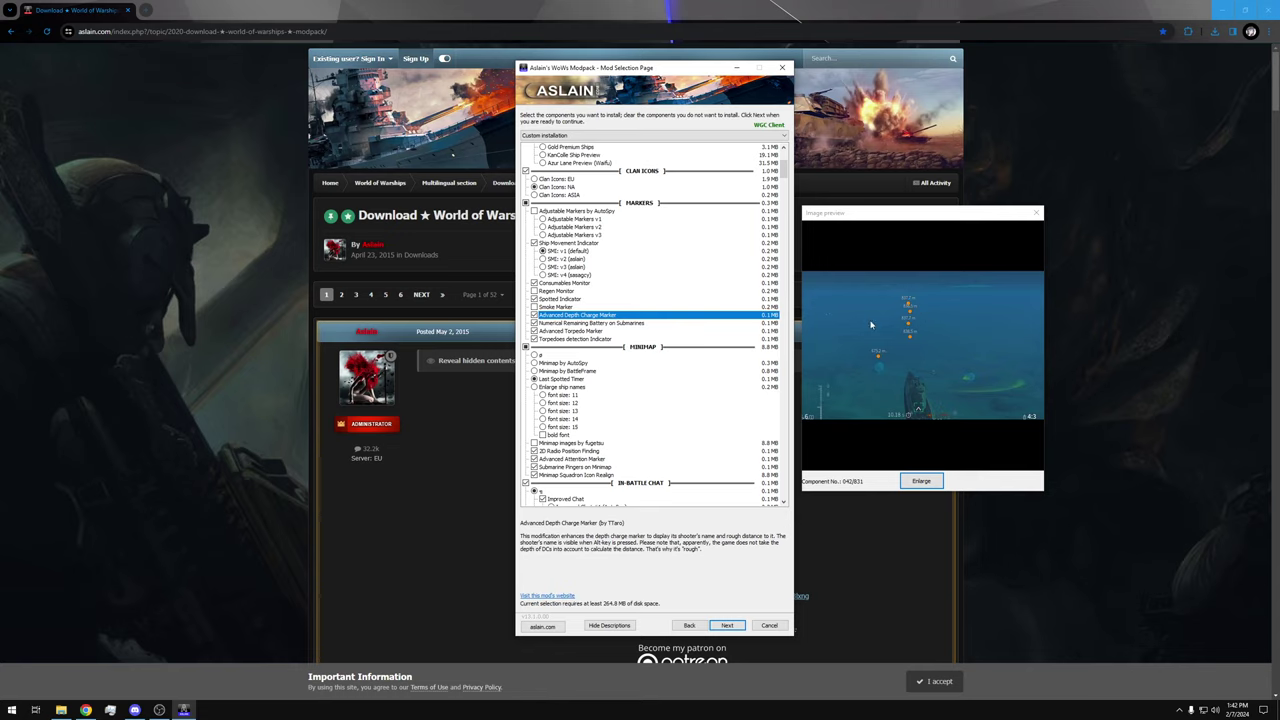
{"action": "left_click", "coordinate": [634, 323]}
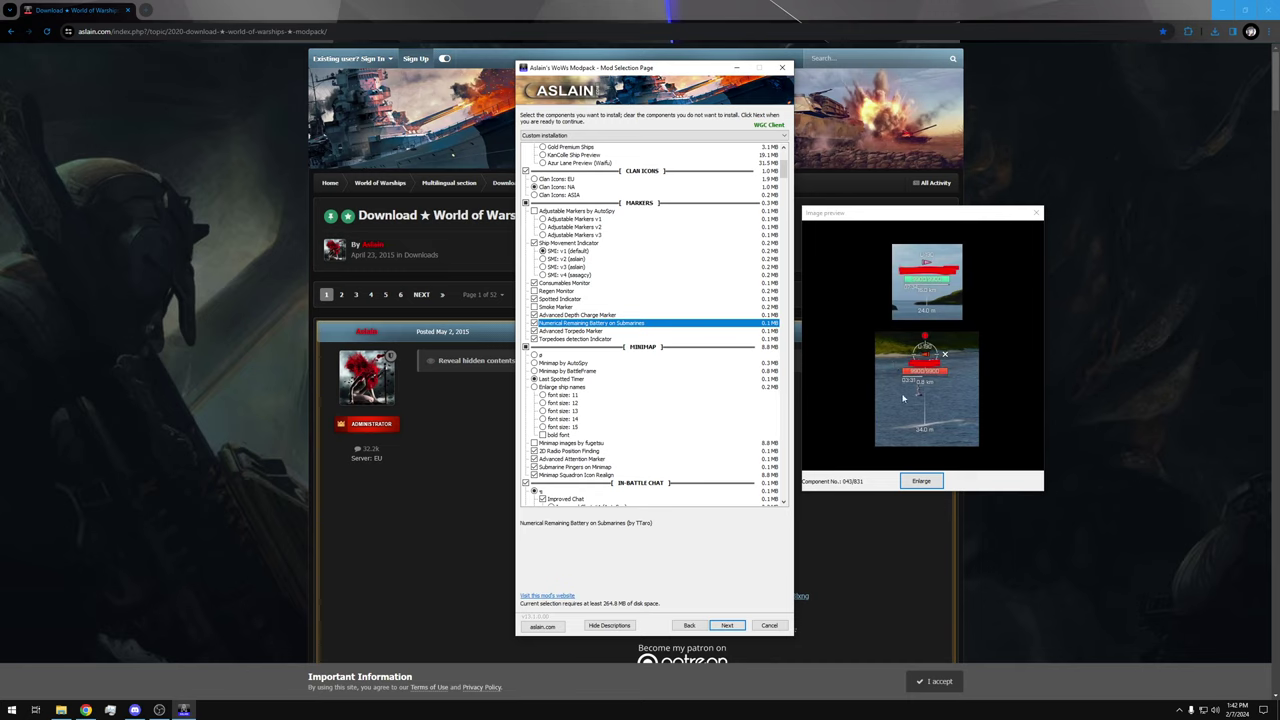
{"action": "left_click", "coordinate": [614, 331]}
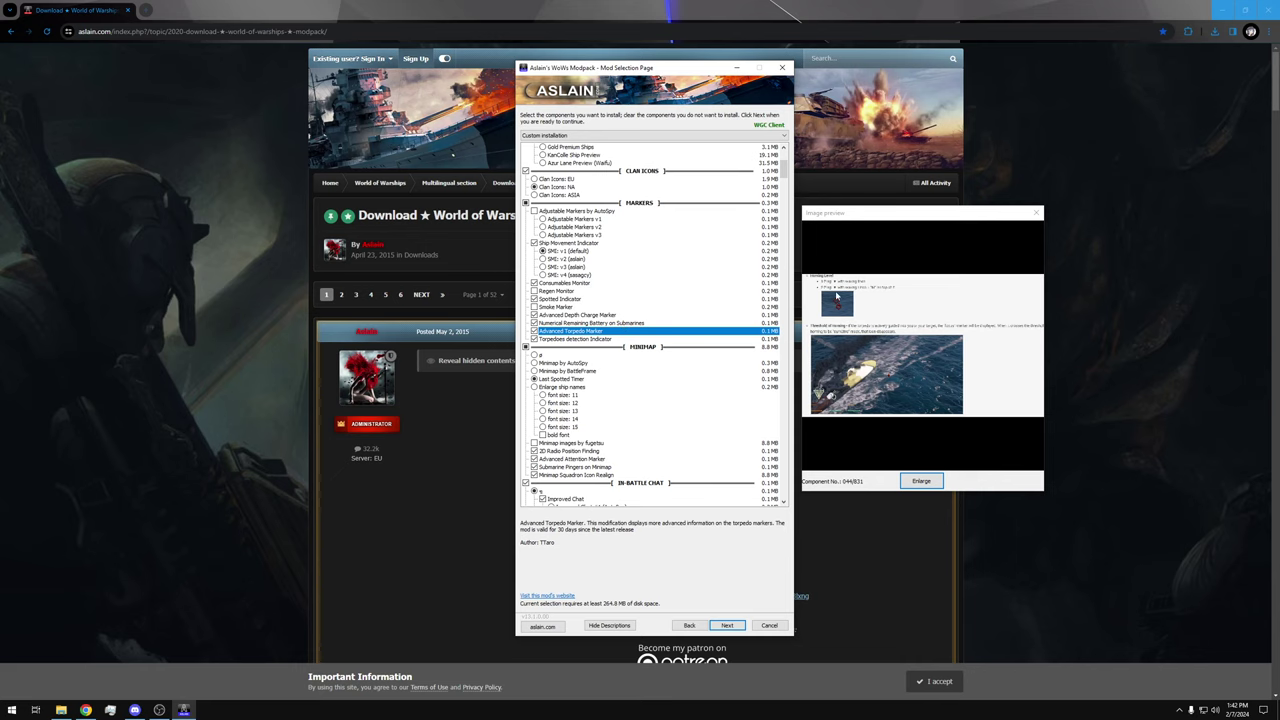
{"action": "left_click", "coordinate": [928, 482]}
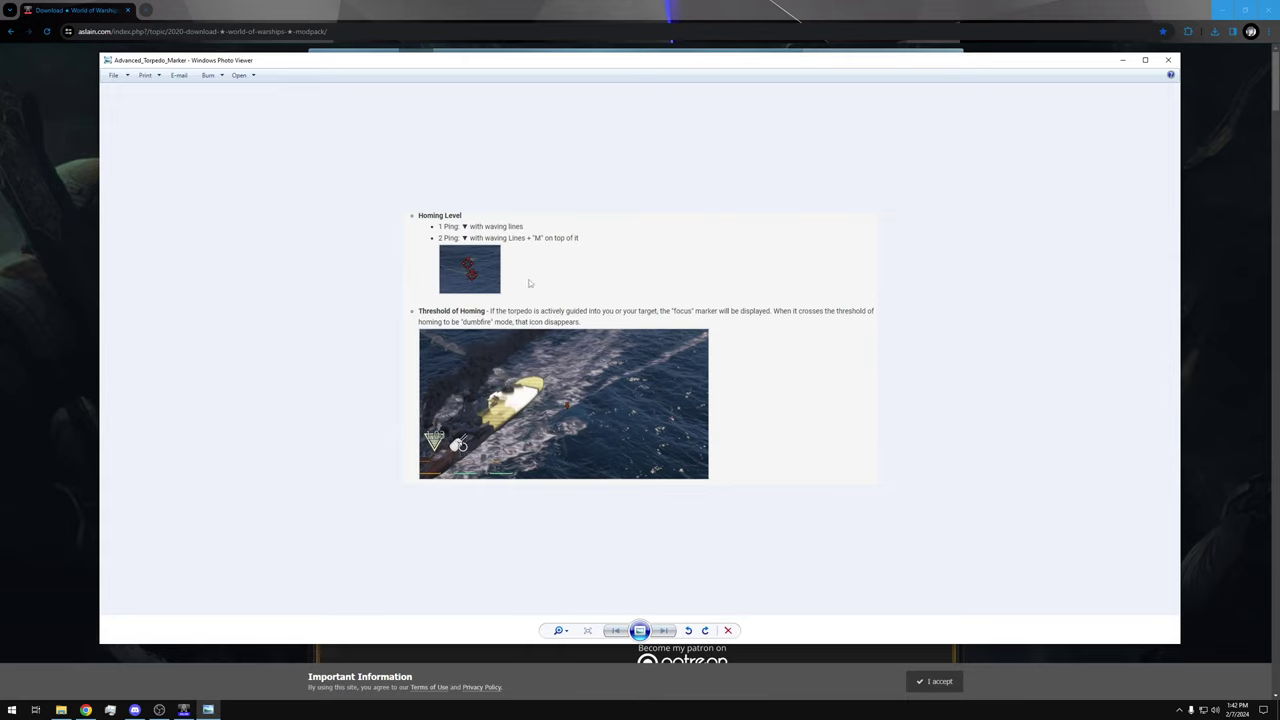
{"action": "left_click", "coordinate": [1168, 60]}
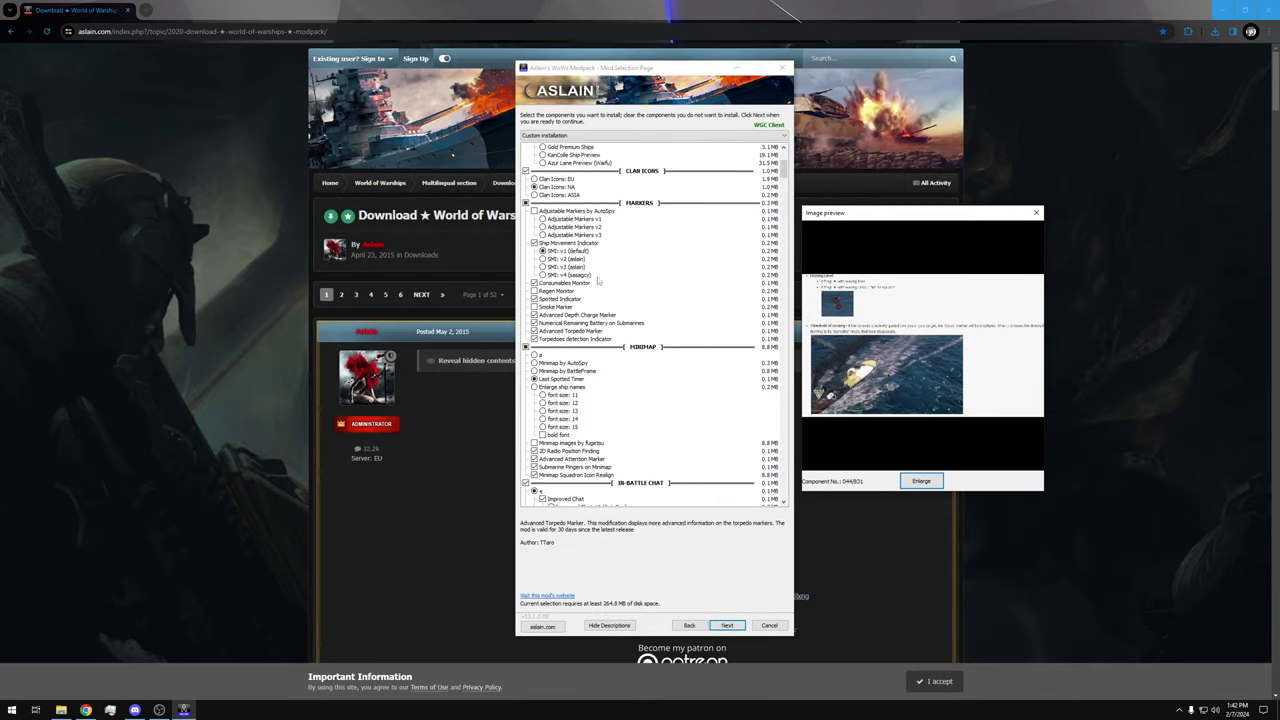
{"action": "left_click", "coordinate": [604, 340]}
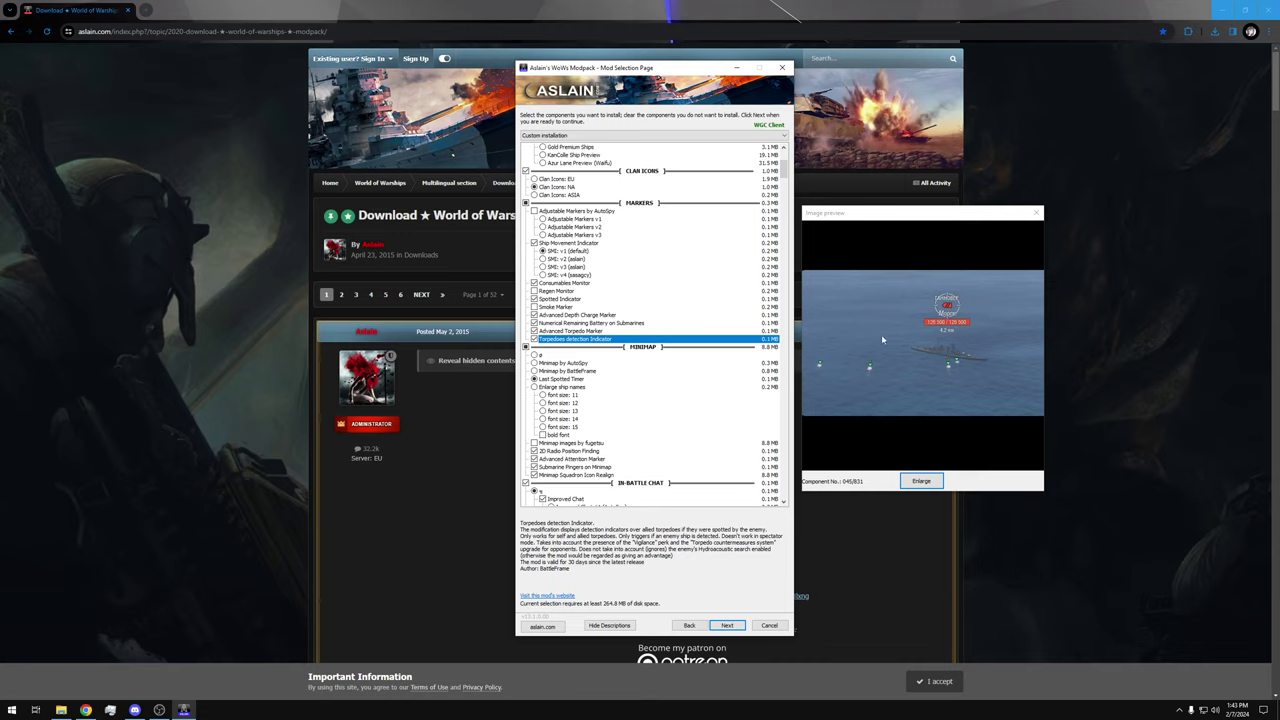
Review the enabled Minimap mods from Last Spotted Timer and 2D Radio Position Finding through Minimap Squadron Icon Realign
{"action": "scroll", "coordinate": [594, 366], "scroll_direction": "down", "scroll_amount": 1}
{"action": "left_click", "coordinate": [570, 356]}
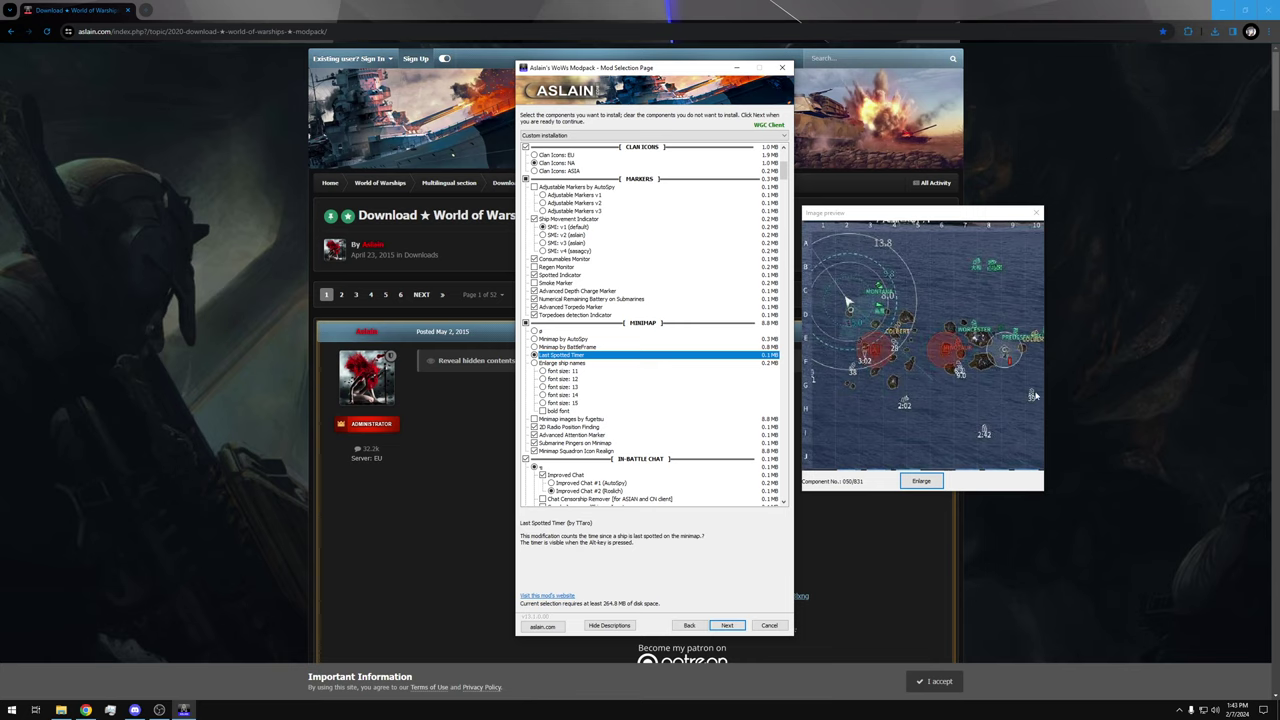
{"action": "scroll", "coordinate": [708, 297], "scroll_direction": "down", "scroll_amount": 1}
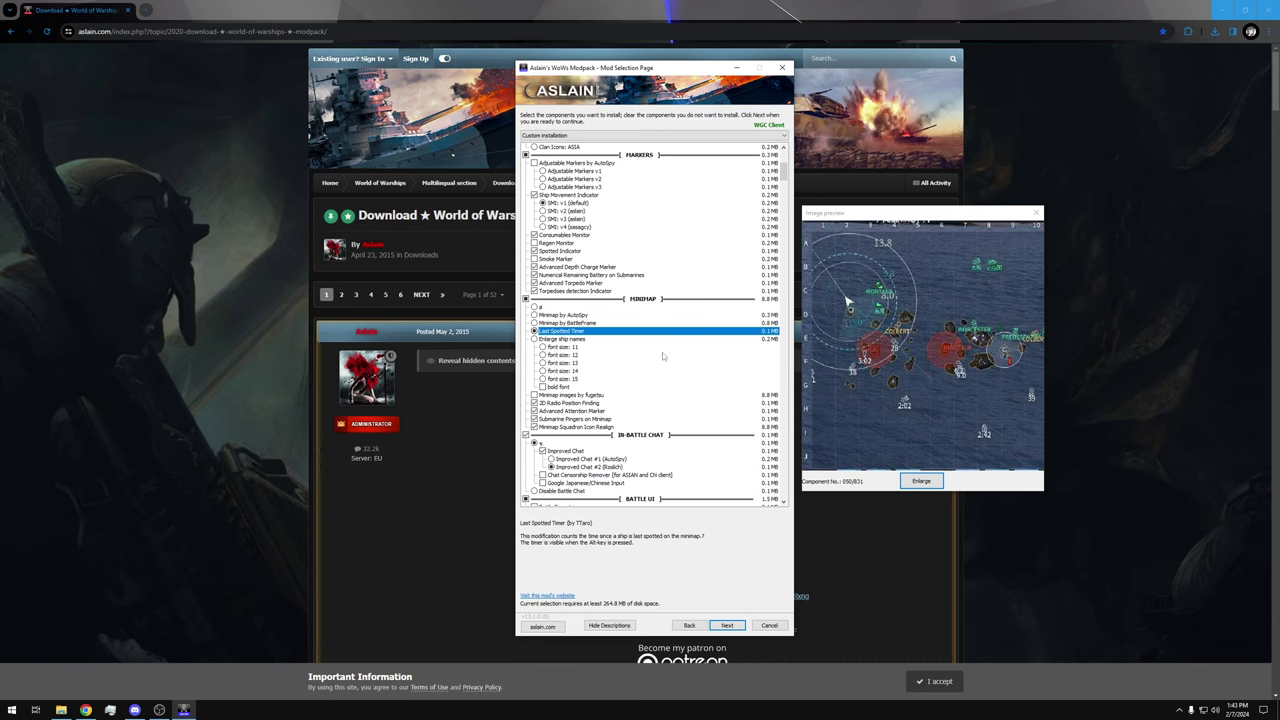
{"action": "left_click", "coordinate": [589, 403]}
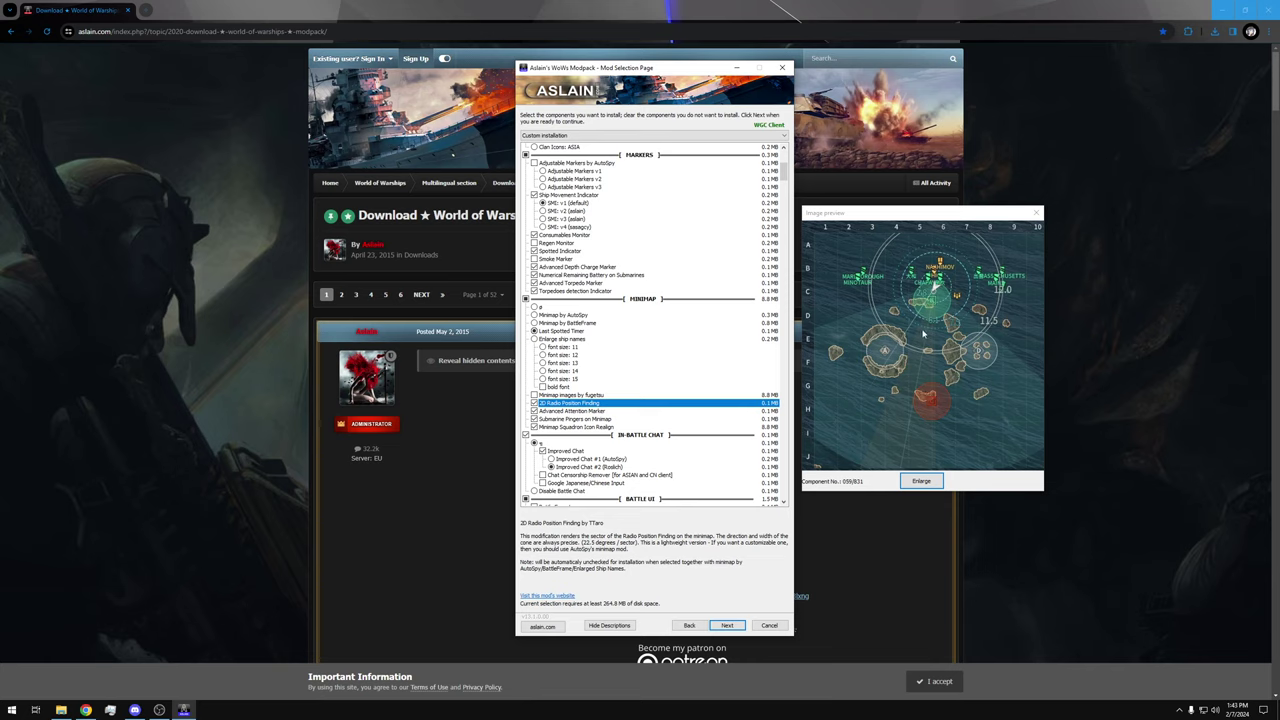
{"action": "left_click", "coordinate": [575, 412]}
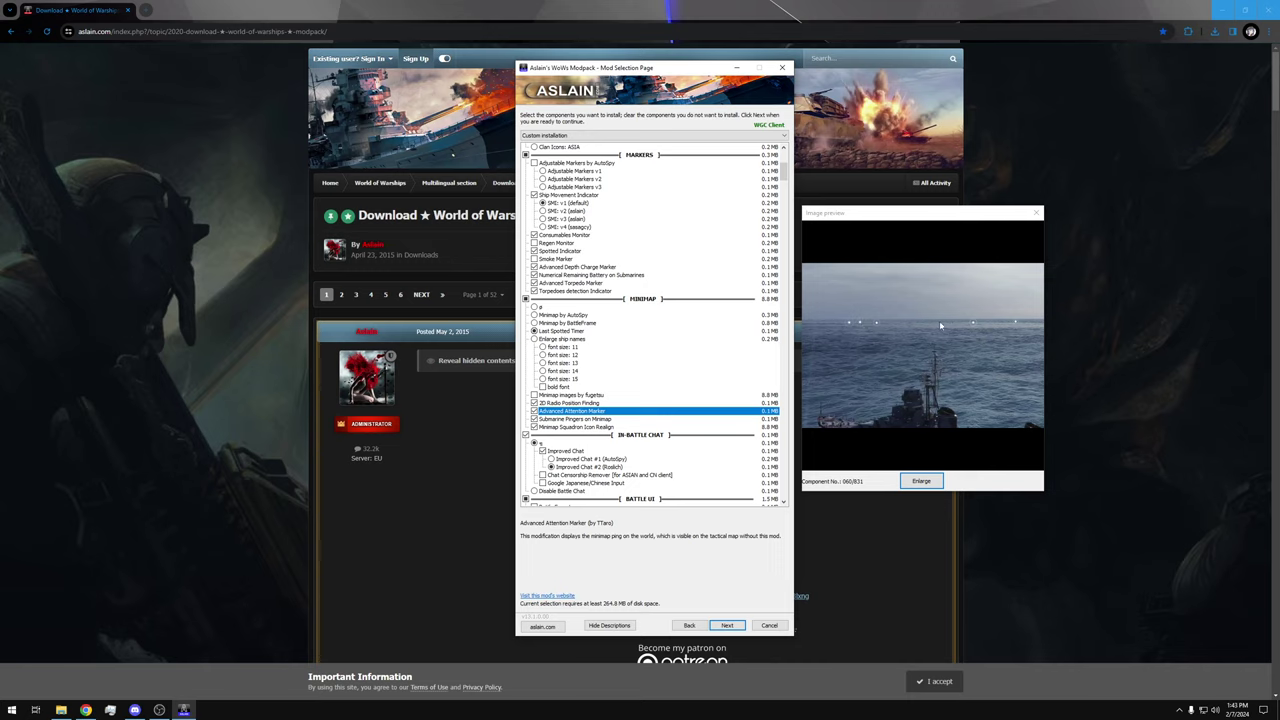
{"action": "left_click", "coordinate": [587, 419]}
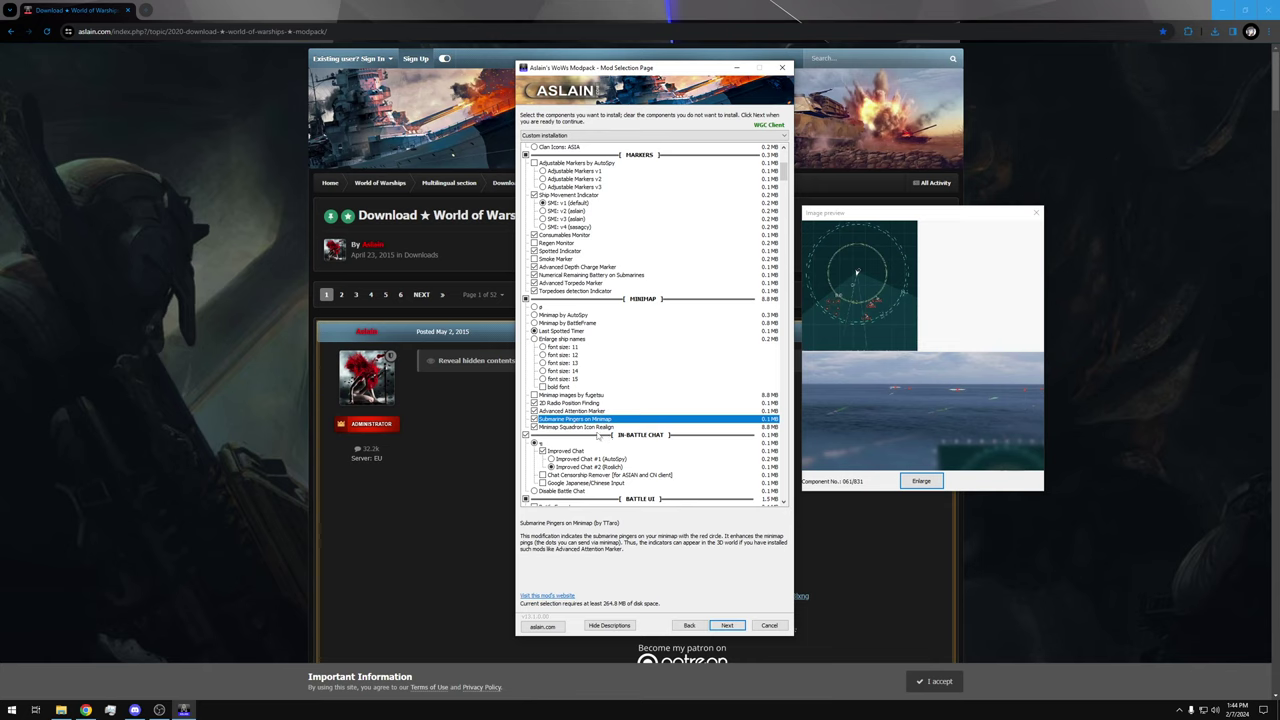
{"action": "left_click", "coordinate": [597, 427]}
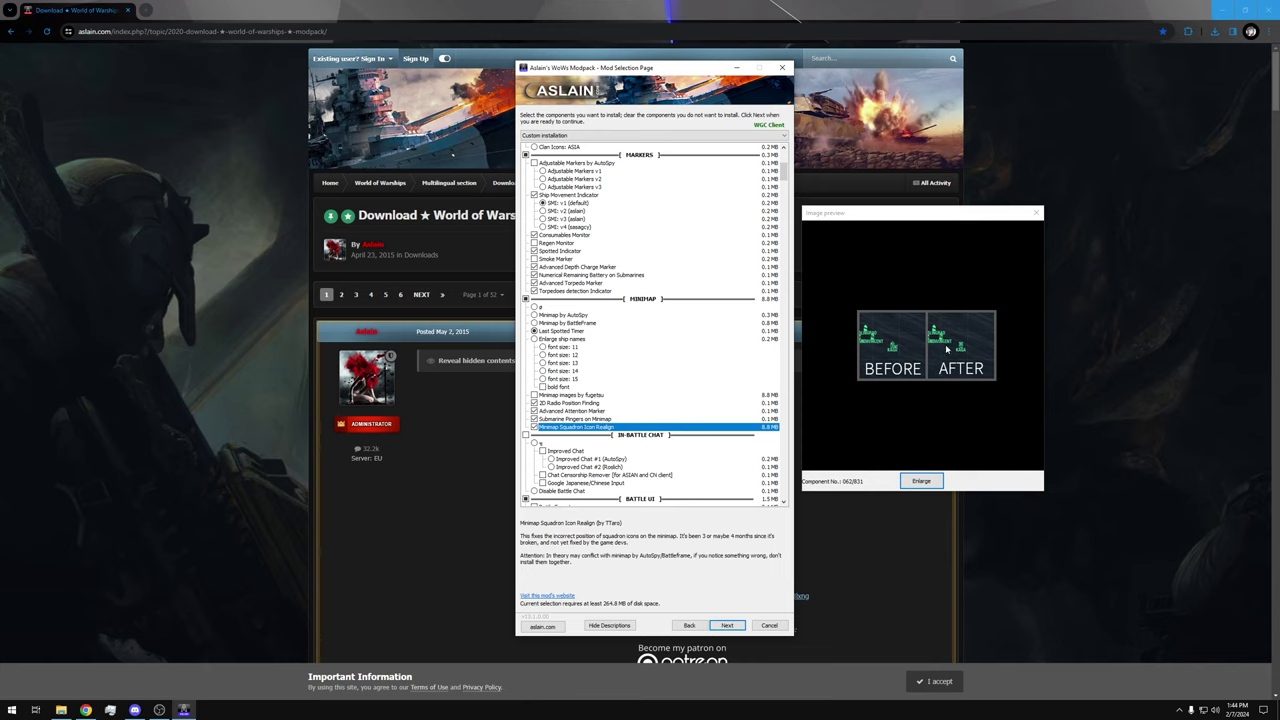
Preview Improved Chat #1 (AutoSpy) and select Improved Chat #2 (Roslich) as the in-battle chat mod
{"action": "scroll", "coordinate": [630, 381], "scroll_direction": "down", "scroll_amount": 4}
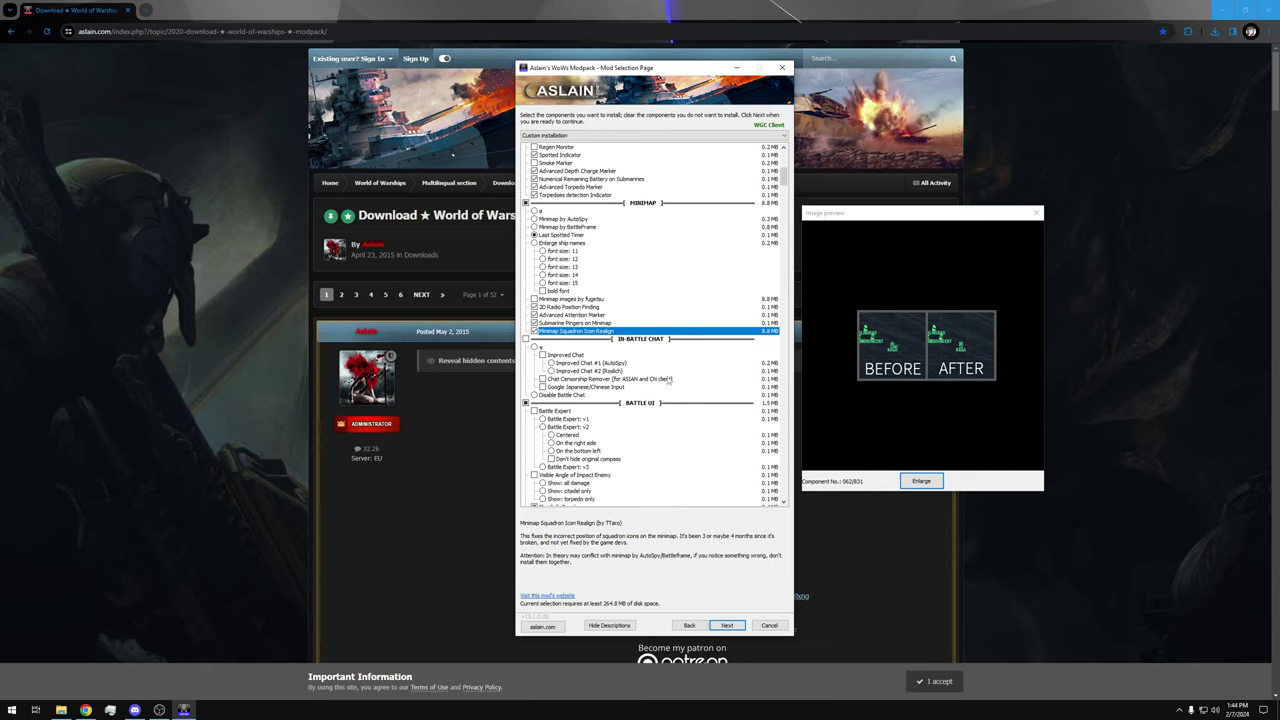
{"action": "left_click", "coordinate": [598, 363]}
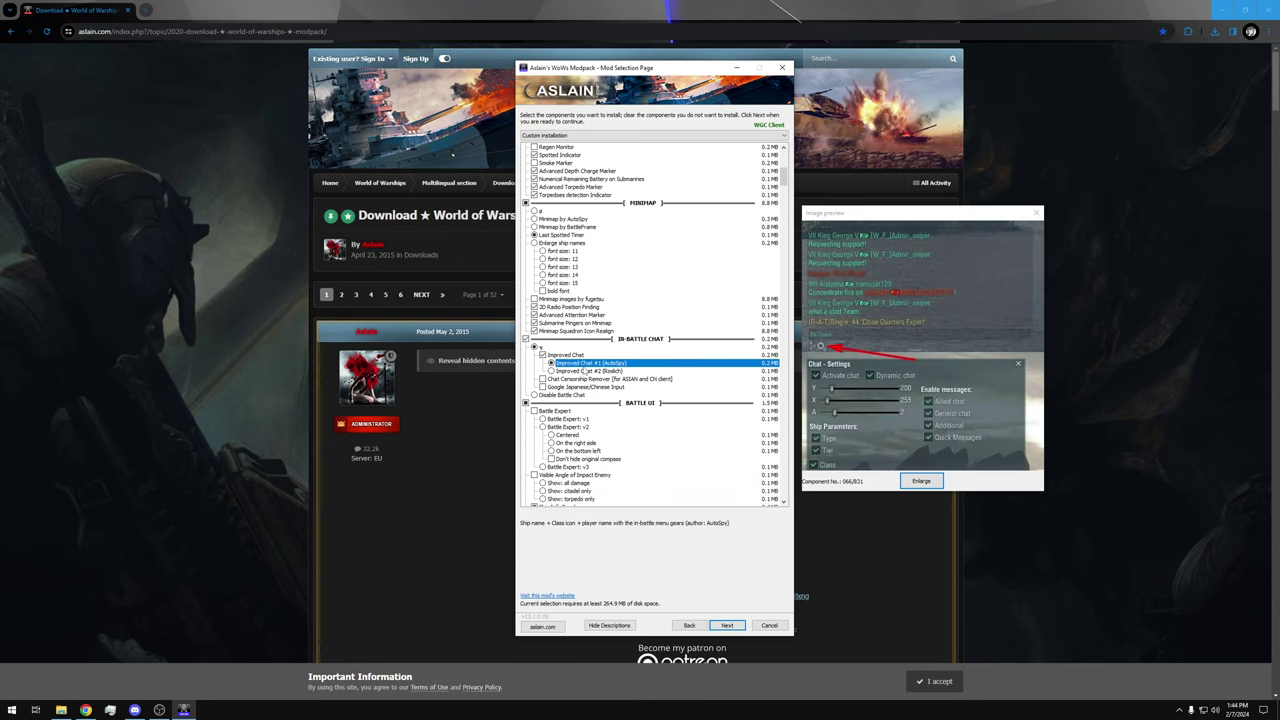
{"action": "left_click", "coordinate": [586, 371]}
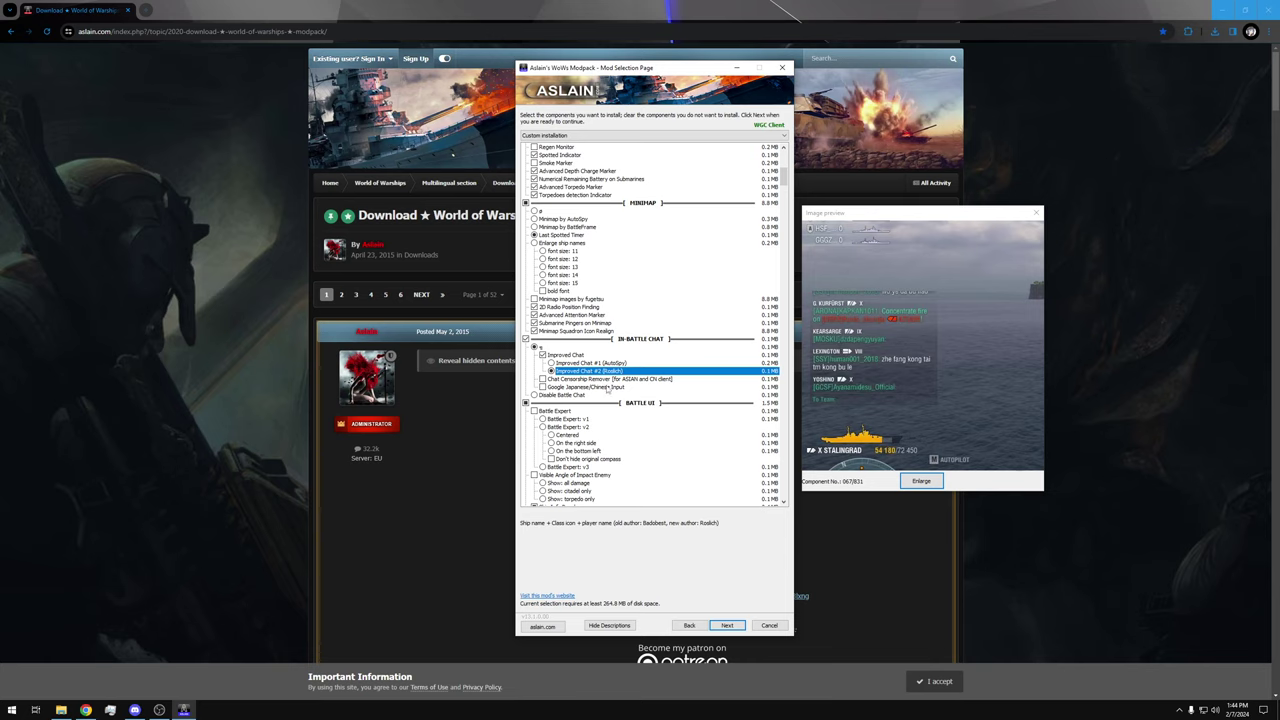
Review the Self Info Panel, Regen Assistant and Build Viewer mods in the Battle UI group
{"action": "scroll", "coordinate": [605, 385], "scroll_direction": "down", "scroll_amount": 4}
{"action": "scroll", "coordinate": [603, 373], "scroll_direction": "down", "scroll_amount": 2}
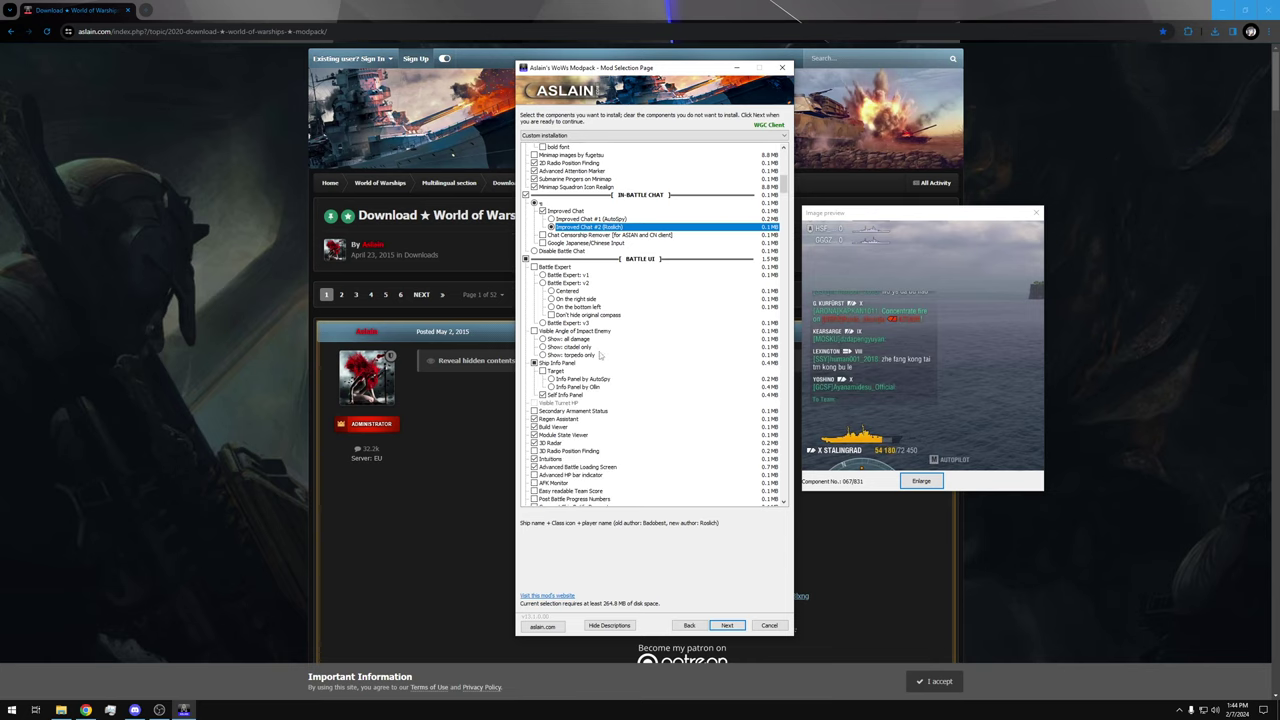
{"action": "left_click", "coordinate": [572, 396]}
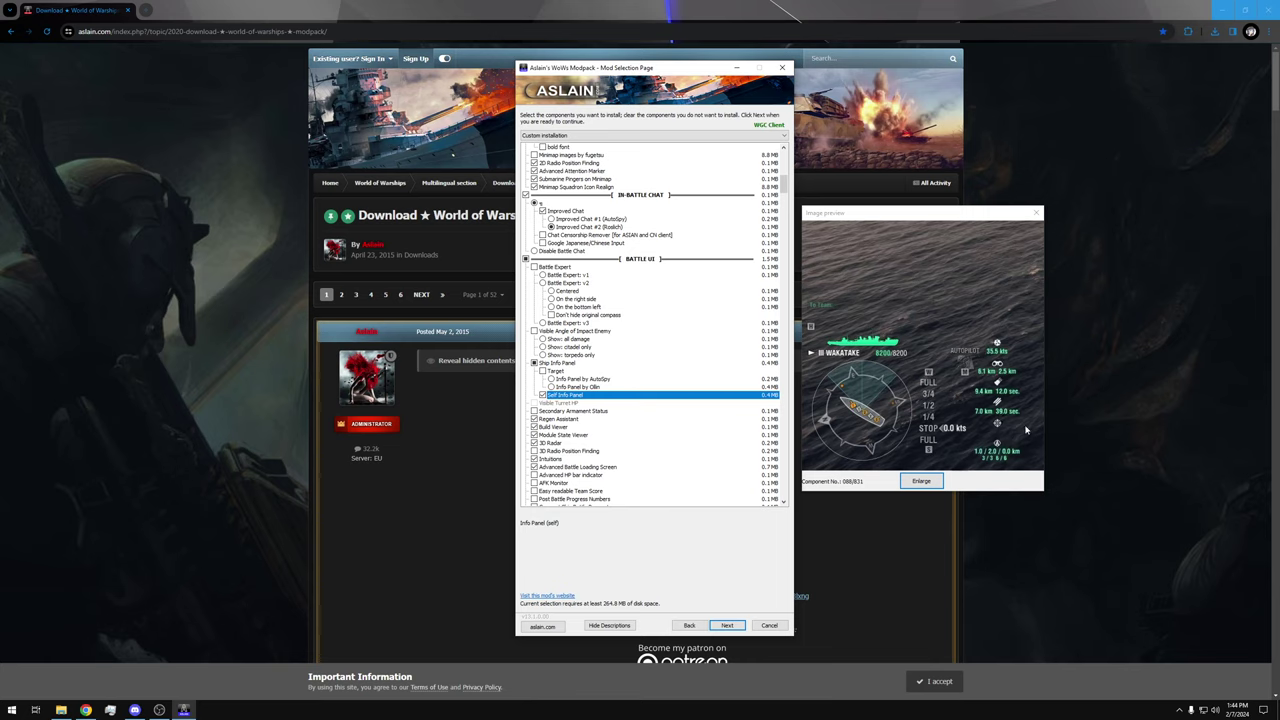
{"action": "scroll", "coordinate": [582, 360], "scroll_direction": "down", "scroll_amount": 3}
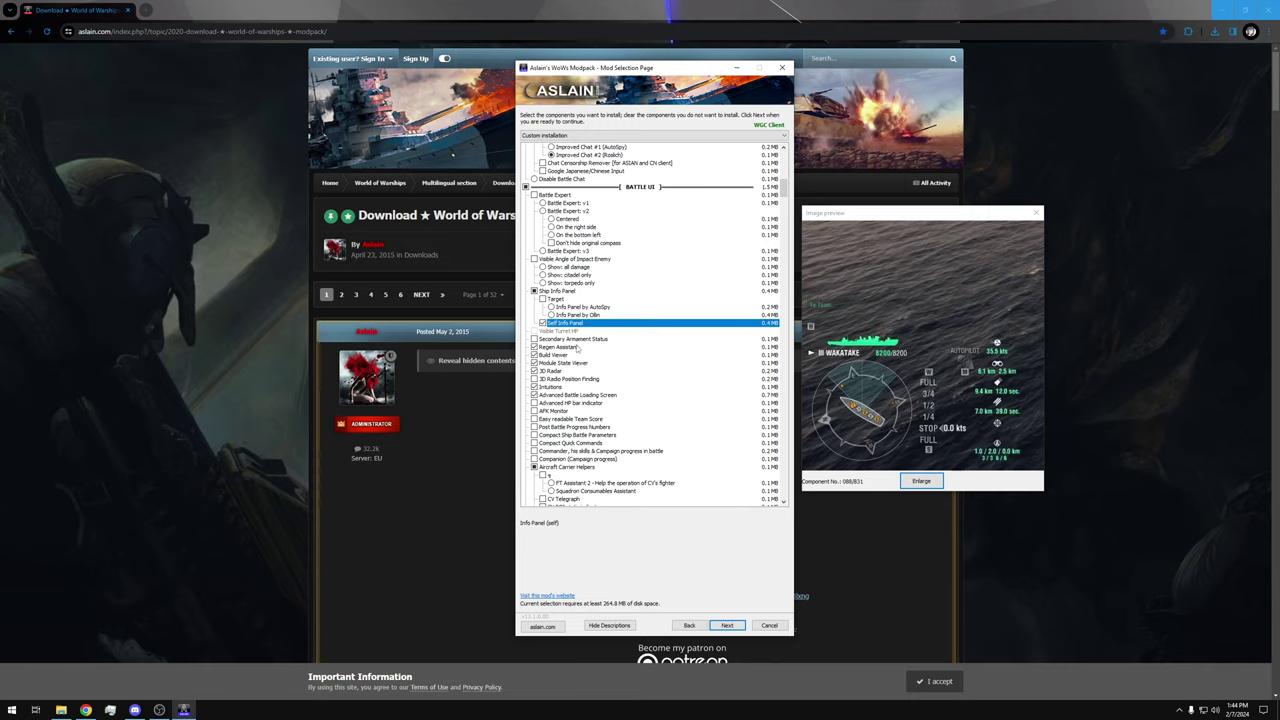
{"action": "left_click", "coordinate": [577, 347]}
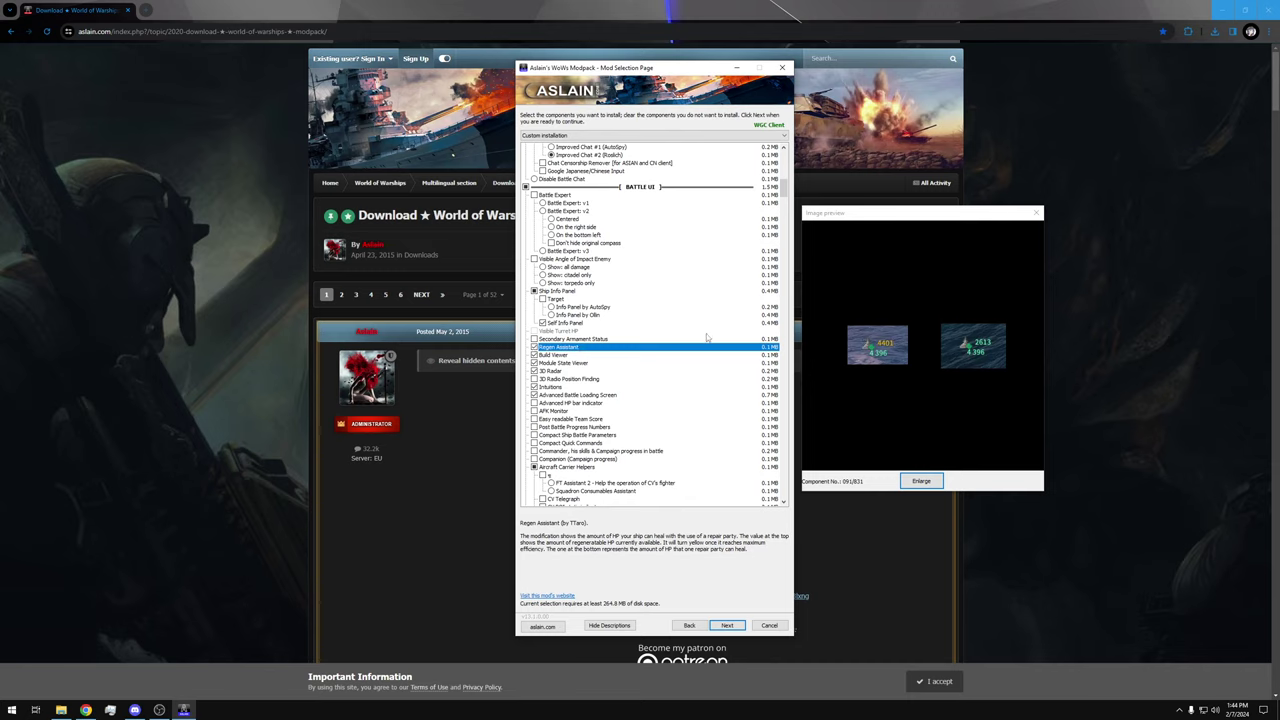
{"action": "left_click", "coordinate": [580, 355]}
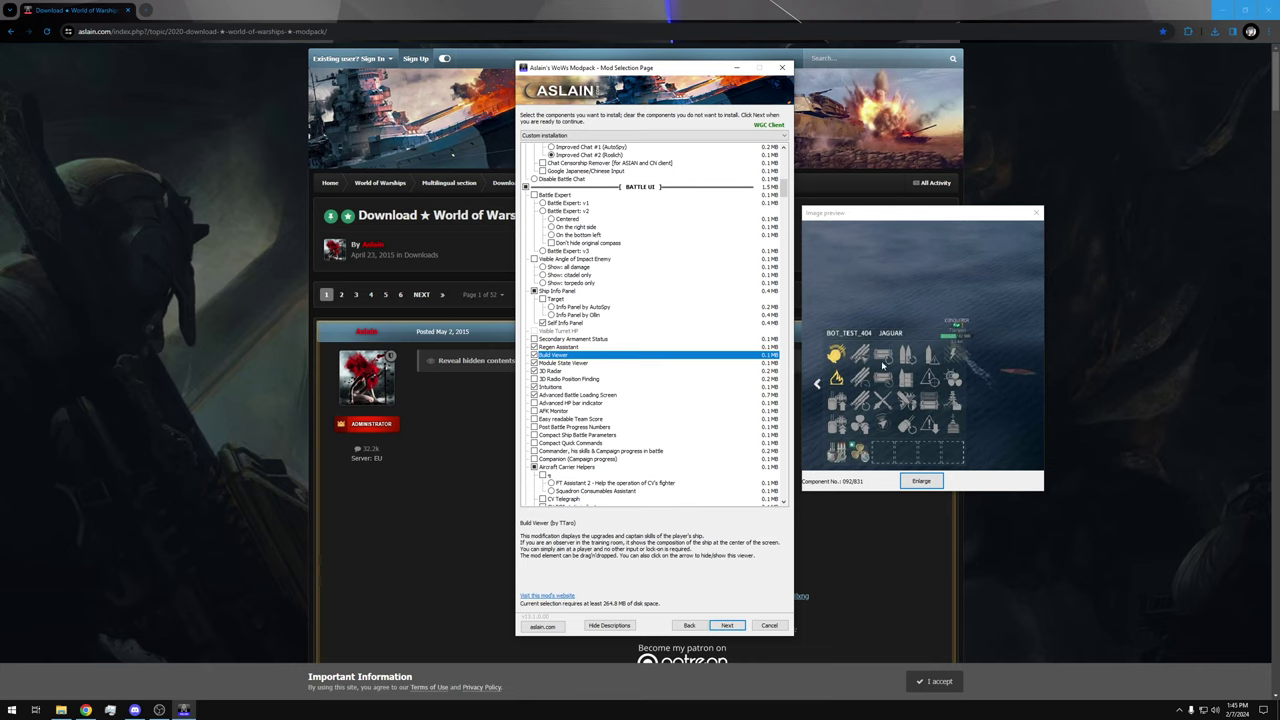
Review the previews and descriptions of Module State Viewer, 3D Radar and Intuitions in the Battle UI group
{"action": "left_click", "coordinate": [580, 362]}
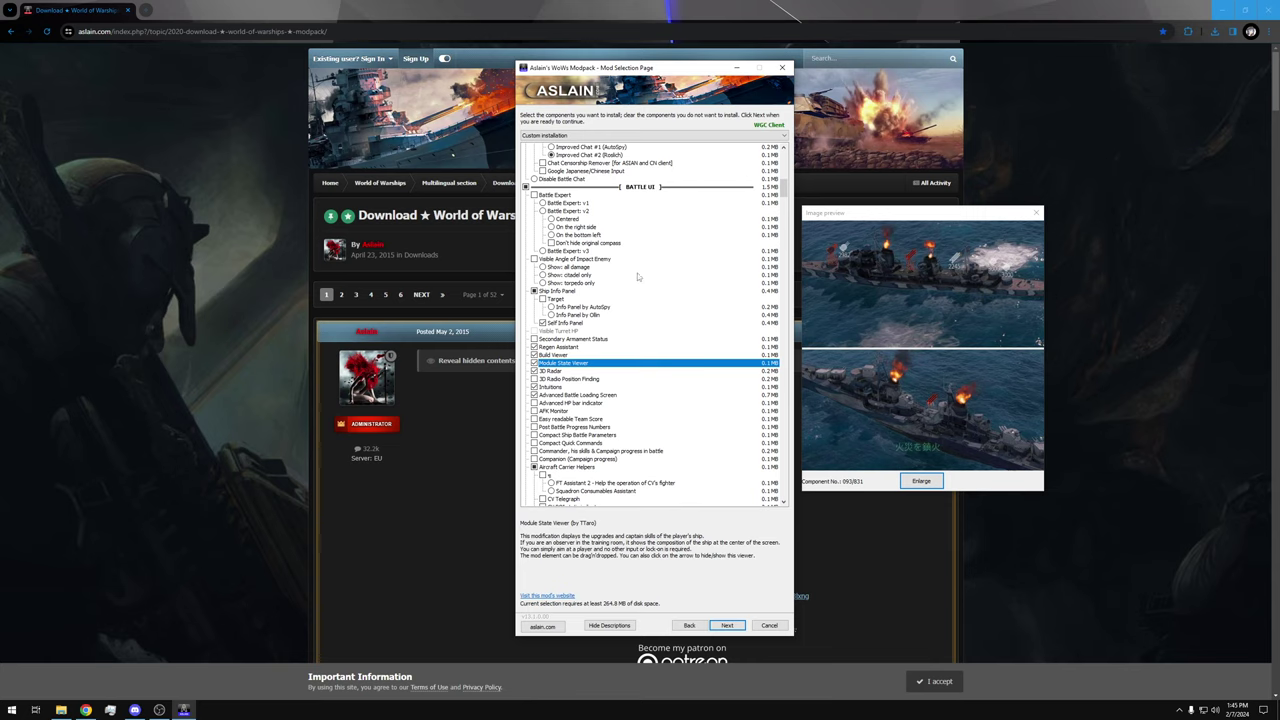
{"action": "left_click", "coordinate": [556, 373]}
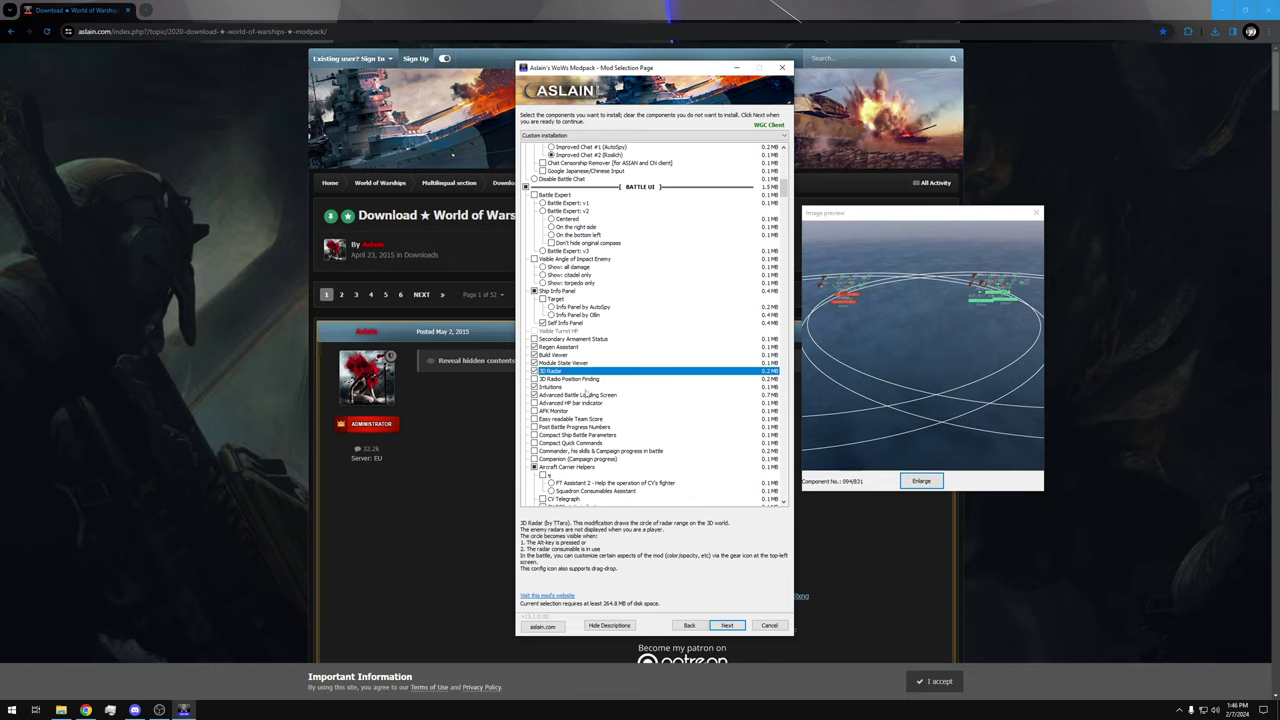
{"action": "left_click", "coordinate": [577, 388]}
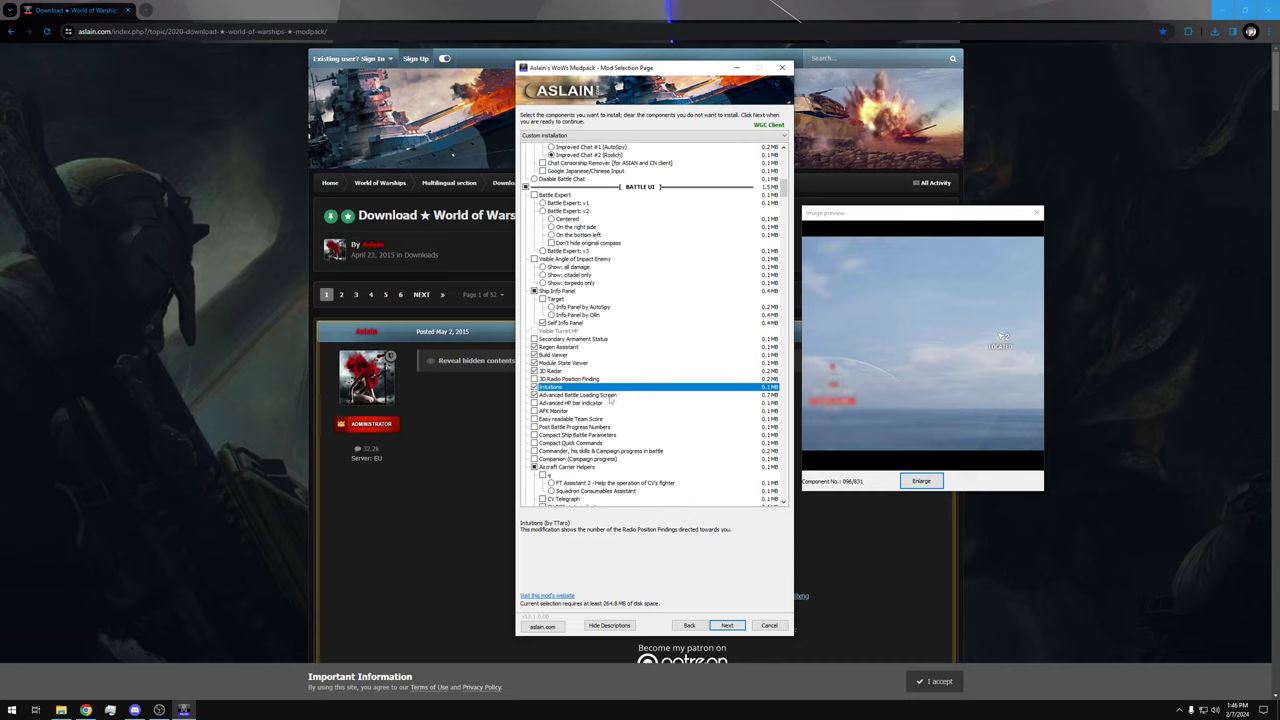
Inspect the enlarged preview picture of Advanced Battle Loading Screen, leaving the mod enabled
{"action": "left_click", "coordinate": [607, 396]}
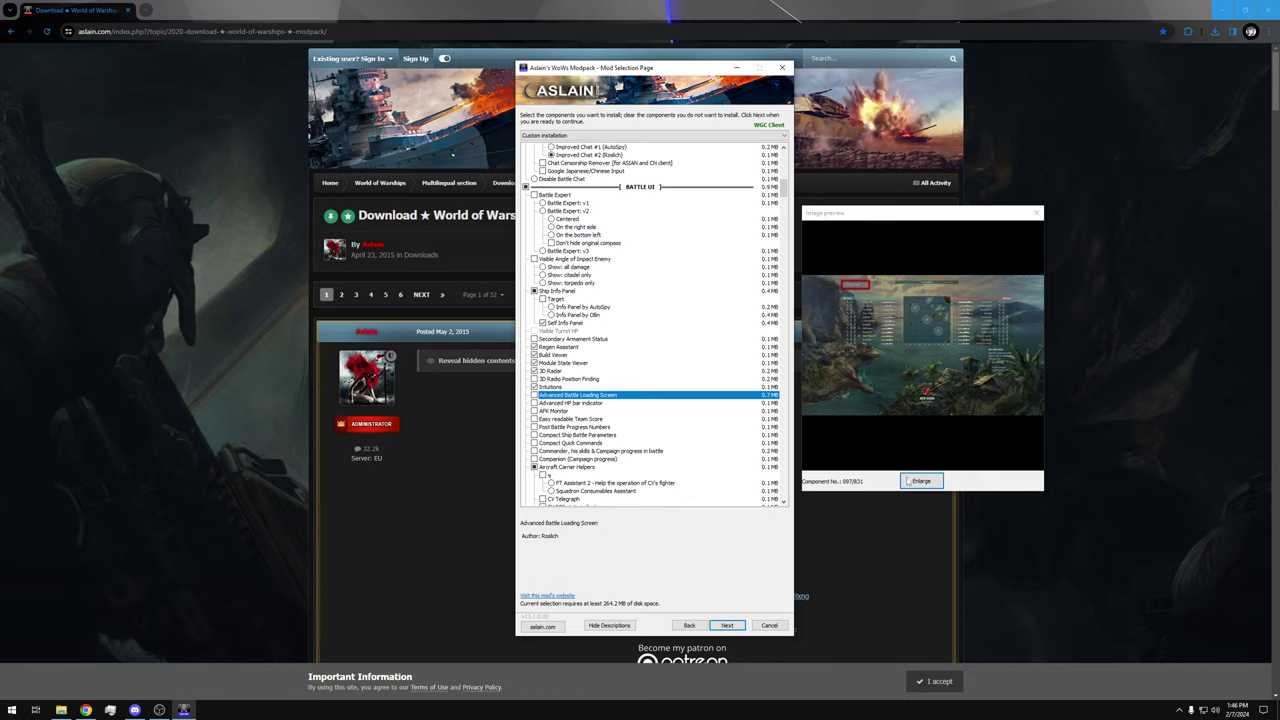
{"action": "left_click", "coordinate": [921, 481]}
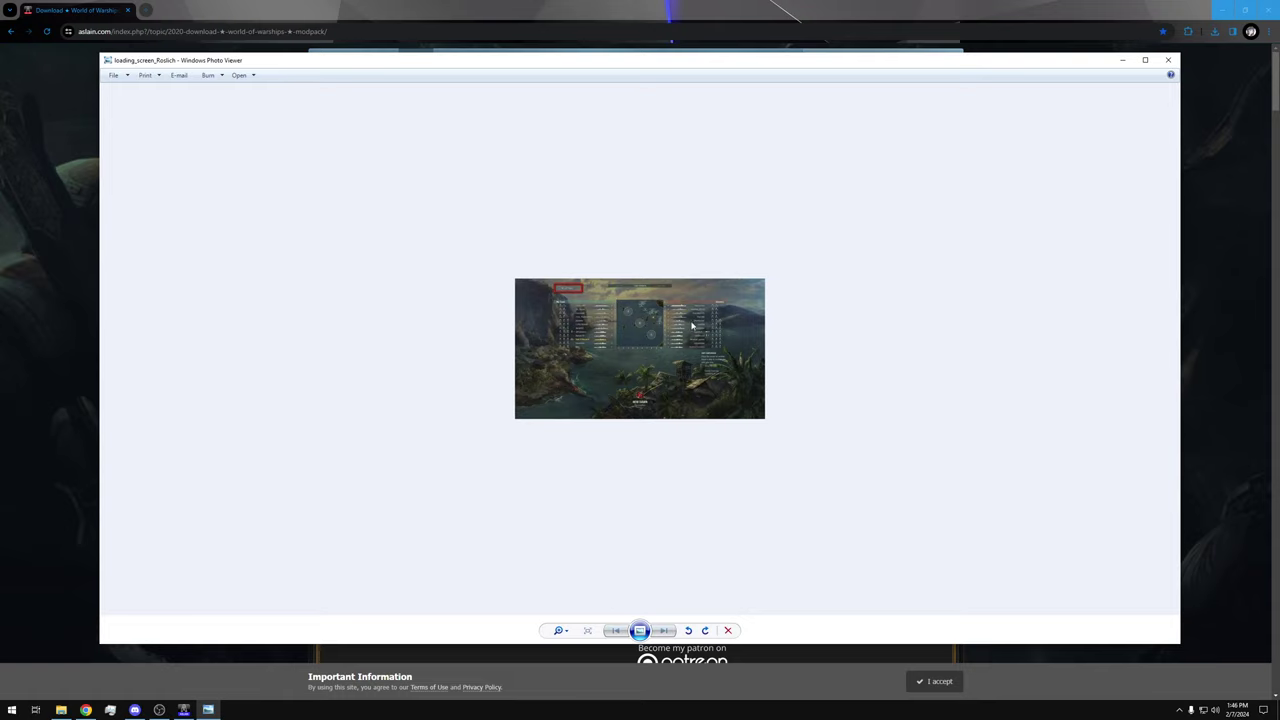
{"action": "left_click", "coordinate": [1168, 60]}
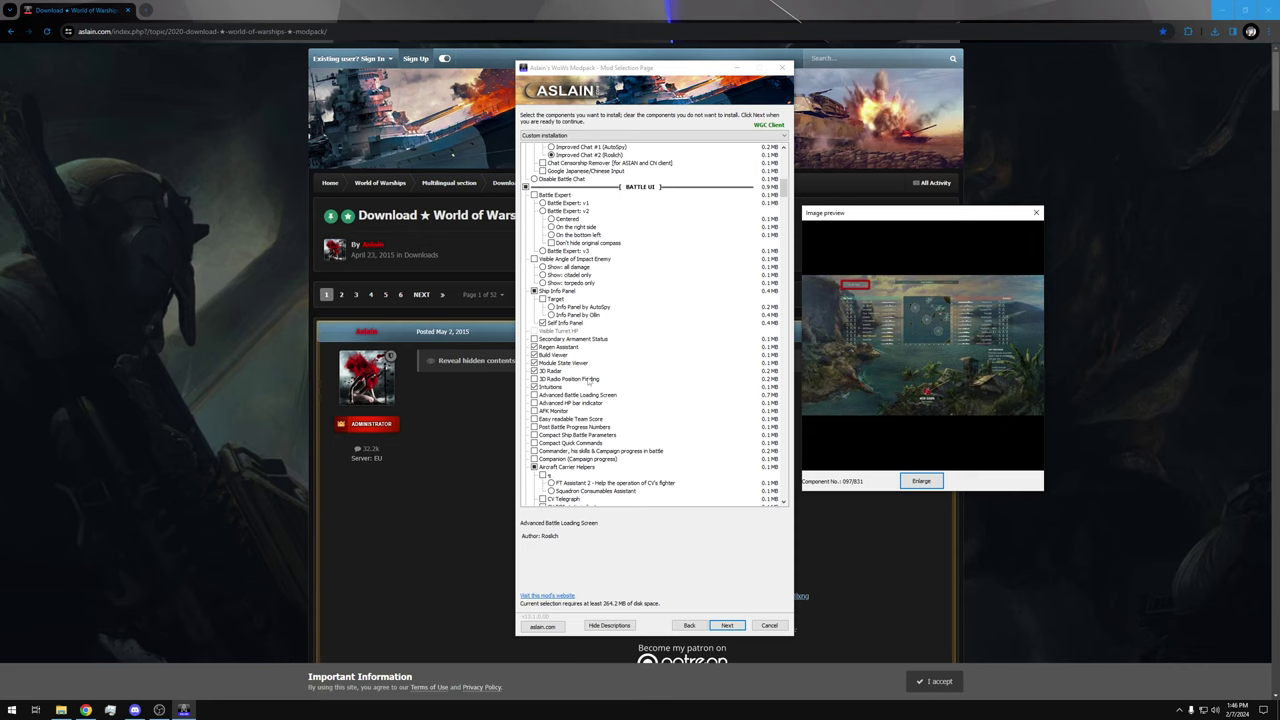
{"action": "left_click", "coordinate": [592, 396]}
Review the preview and description of Numerical HP on Squadrons under Aircraft Carrier Helpers
{"action": "scroll", "coordinate": [598, 420], "scroll_direction": "down", "scroll_amount": 3}
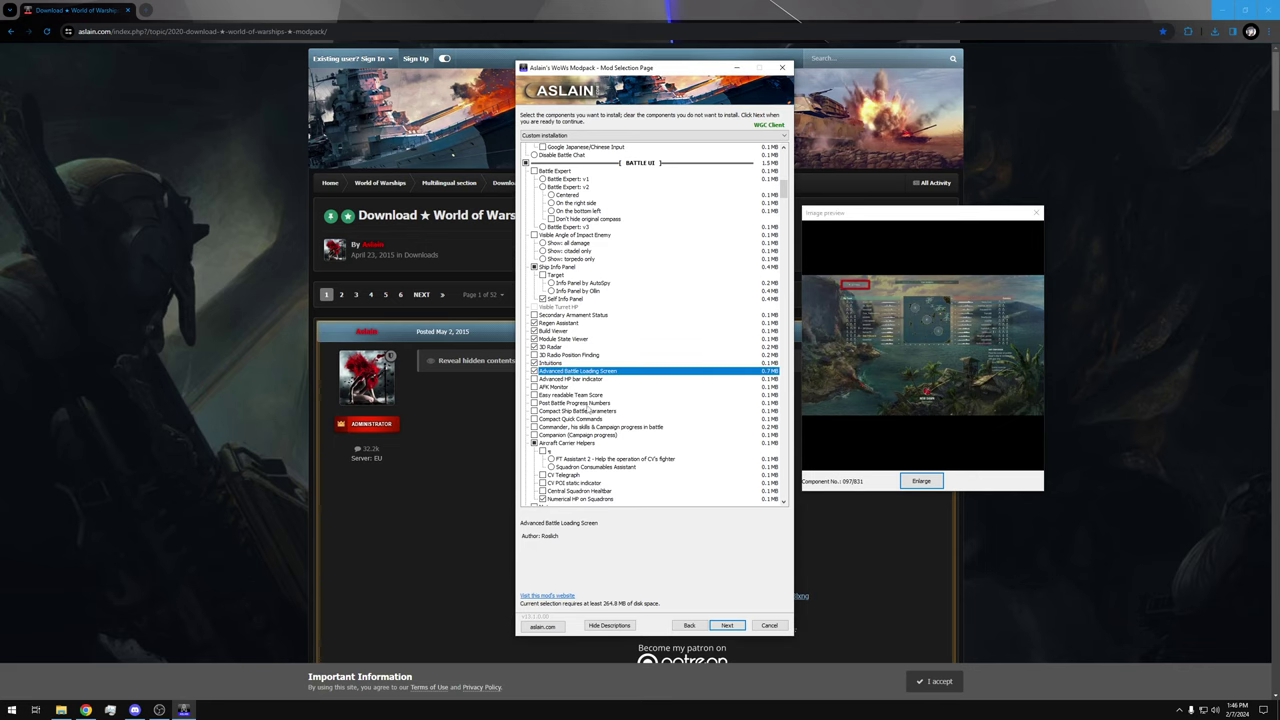
{"action": "scroll", "coordinate": [568, 384], "scroll_direction": "down", "scroll_amount": 2}
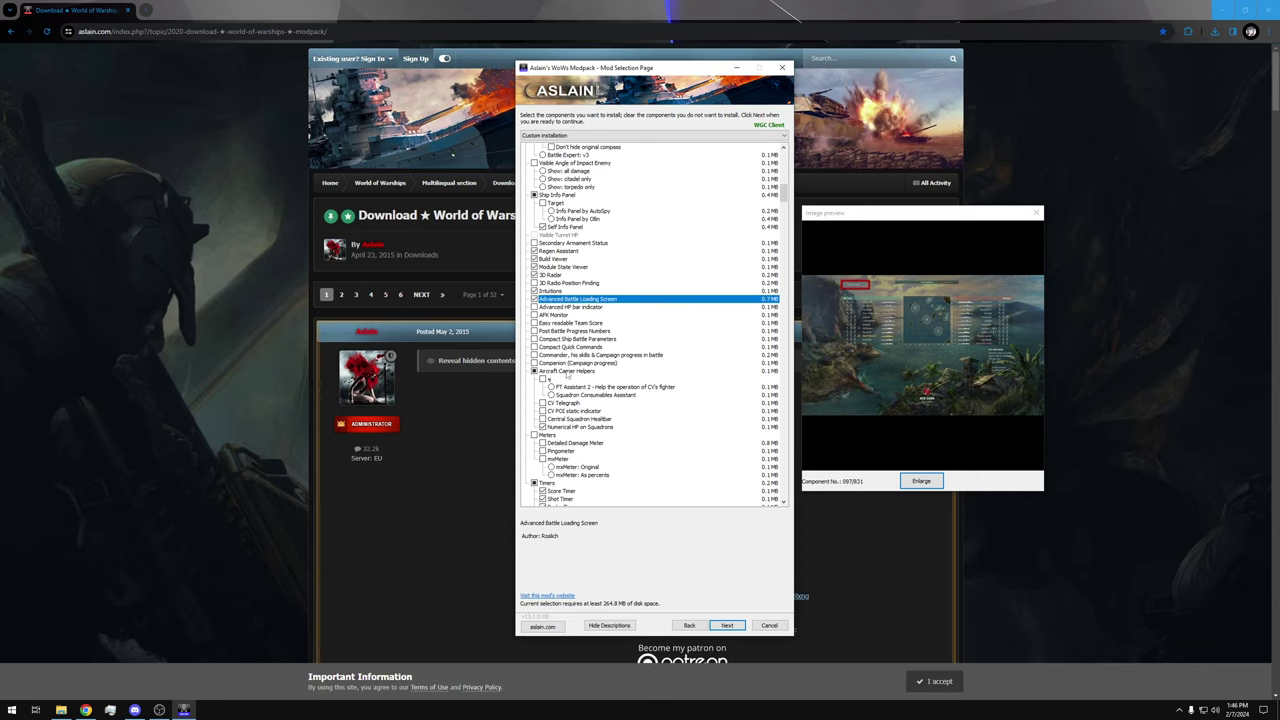
{"action": "left_click", "coordinate": [584, 427]}
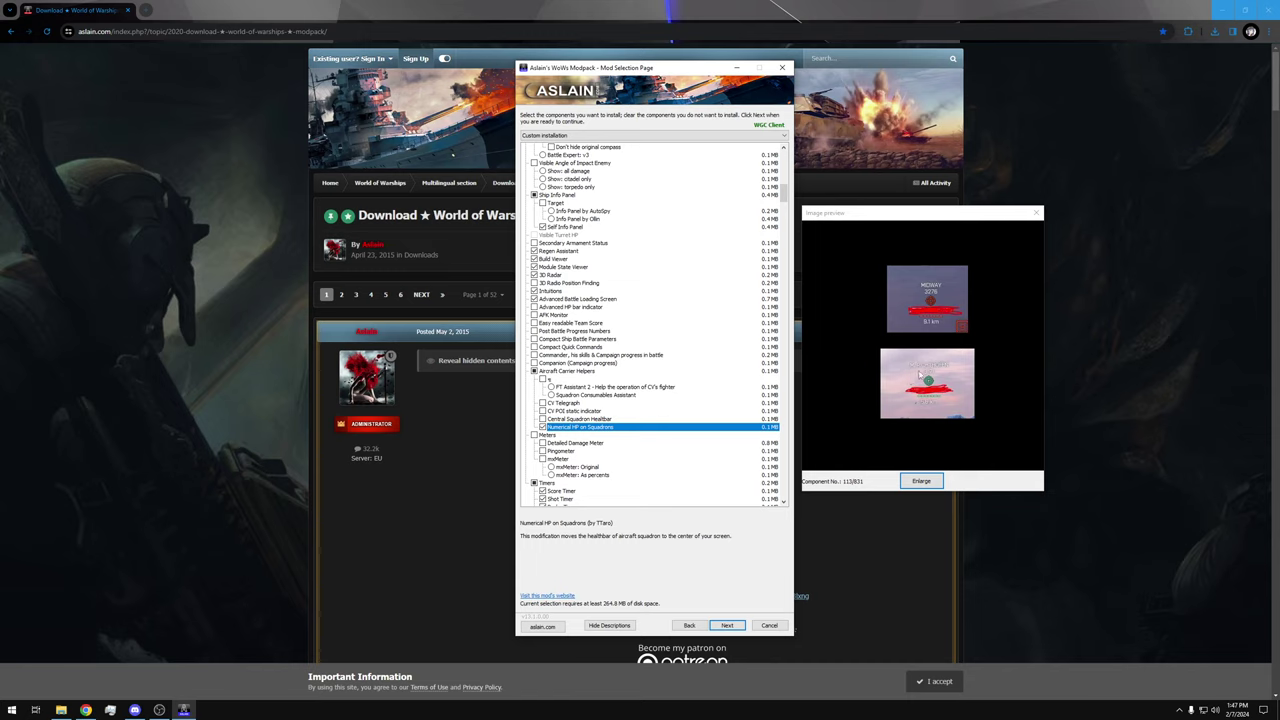
Review the enabled Timers mods: Score Timer, Shot Timer, Radar Timer and Numerical Capture Time on Objectives
{"action": "scroll", "coordinate": [690, 373], "scroll_direction": "down", "scroll_amount": 3}
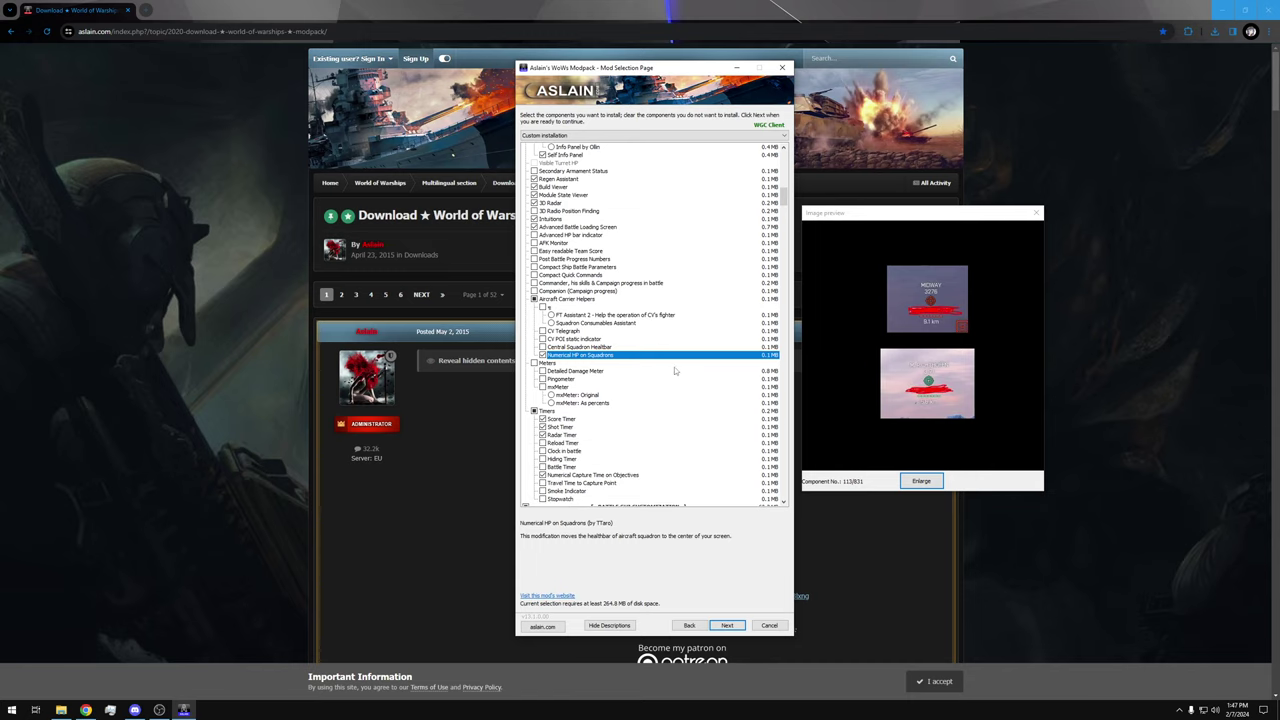
{"action": "scroll", "coordinate": [670, 372], "scroll_direction": "down", "scroll_amount": 3}
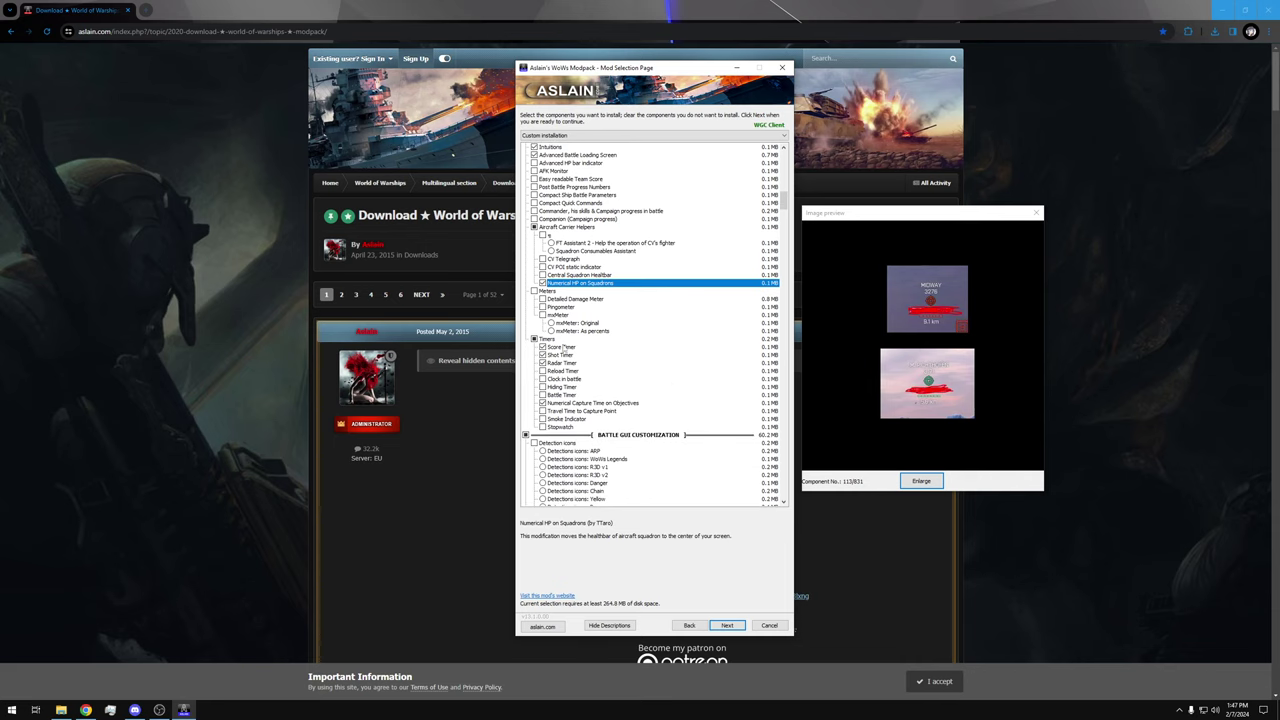
{"action": "left_click", "coordinate": [566, 348]}
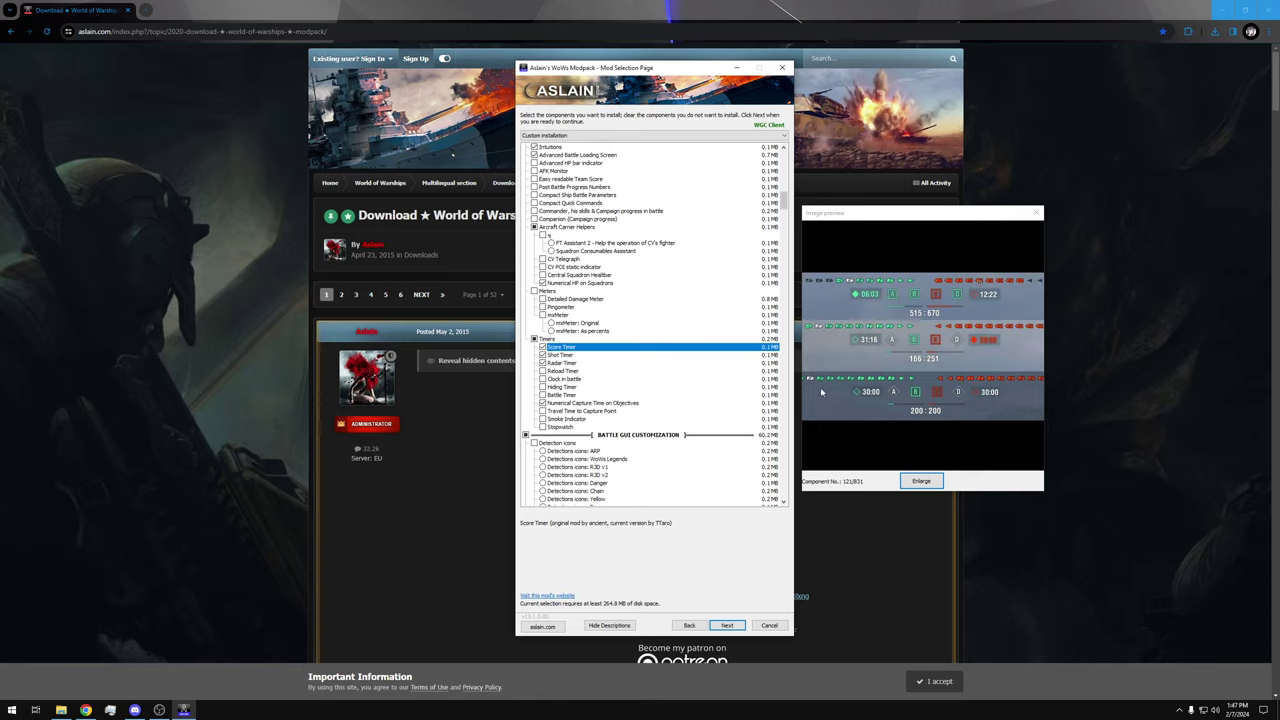
{"action": "left_click", "coordinate": [582, 355]}
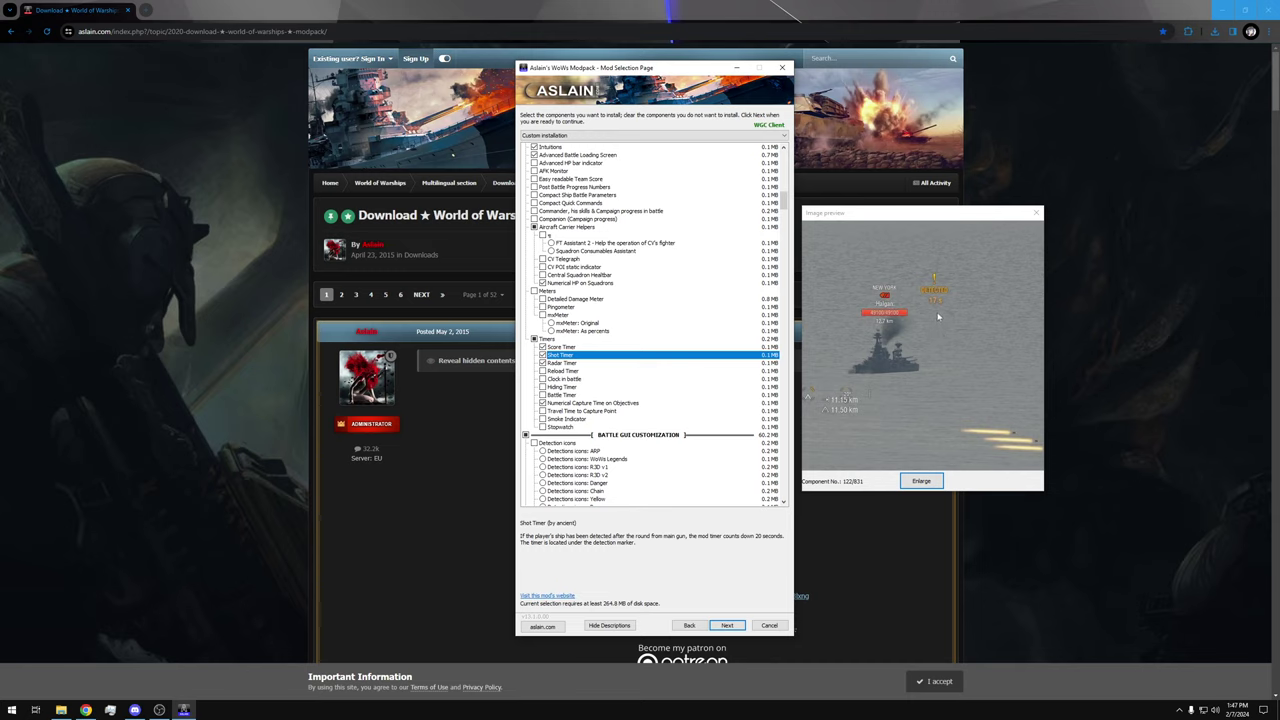
{"action": "left_click", "coordinate": [563, 364]}
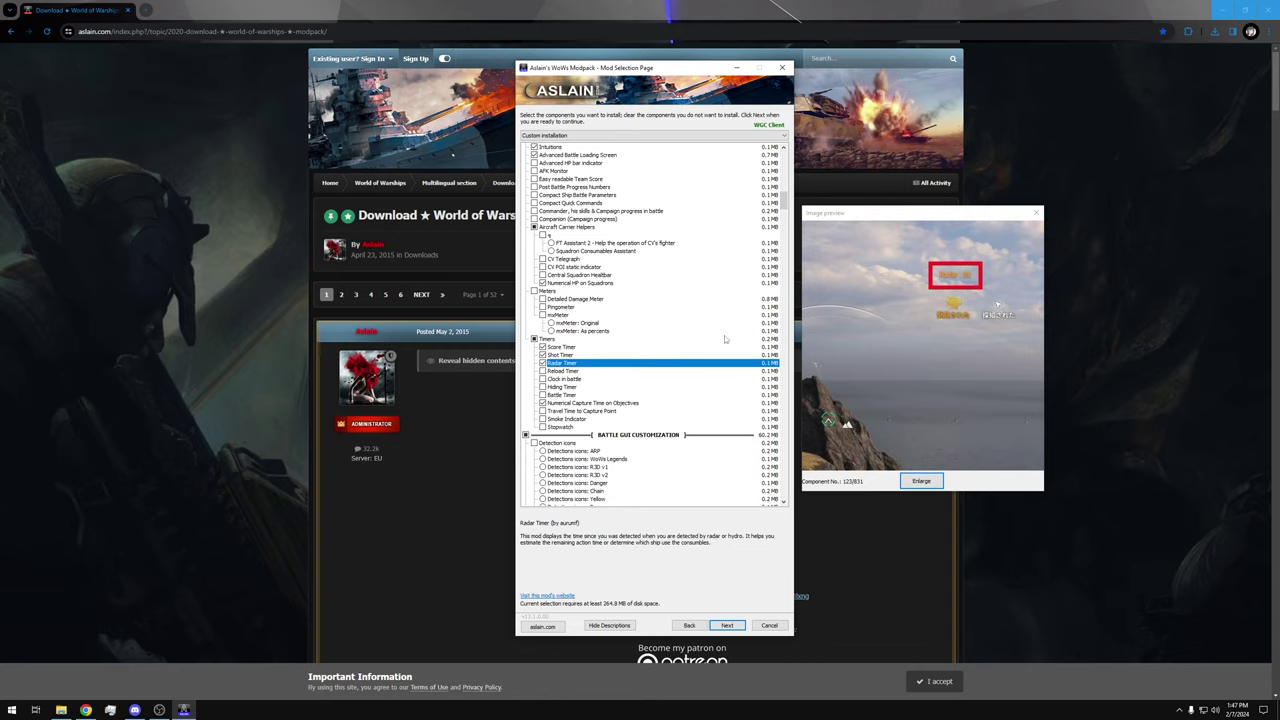
{"action": "left_click", "coordinate": [581, 405]}
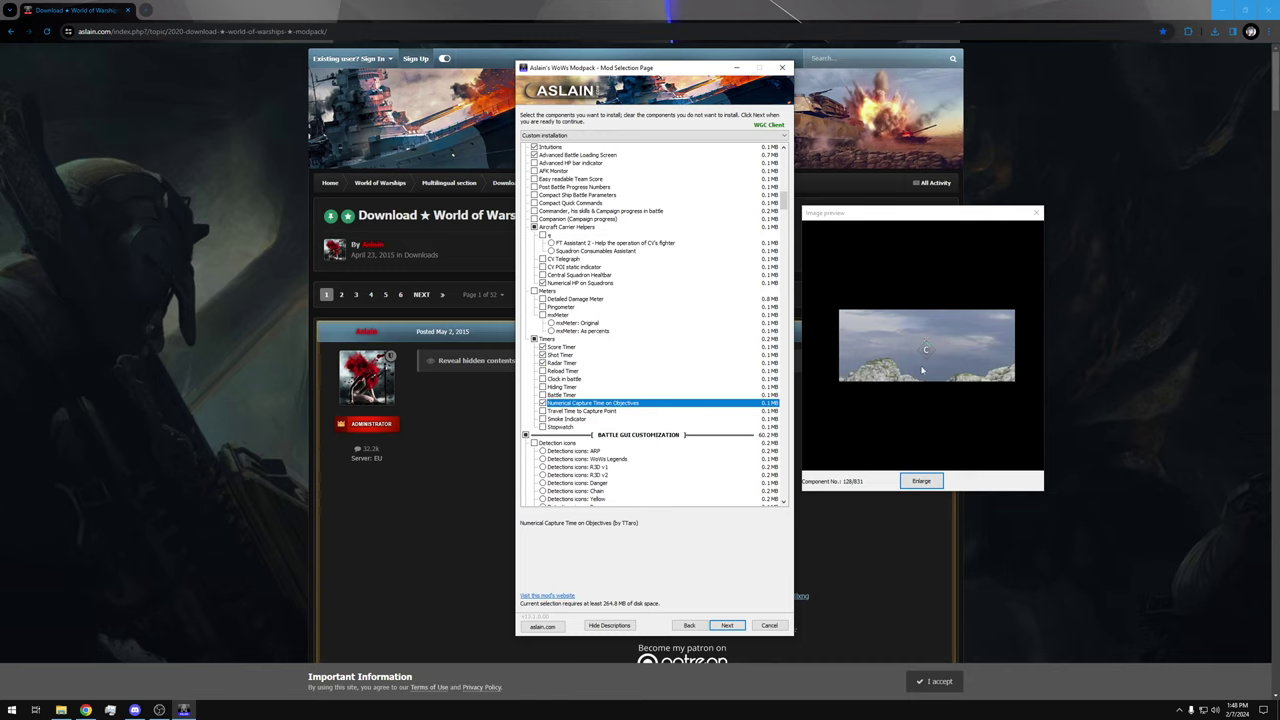
Look over the Detection icons options and preview the Stopwatch mod in the Timers group
{"action": "scroll", "coordinate": [648, 358], "scroll_direction": "down", "scroll_amount": 1}
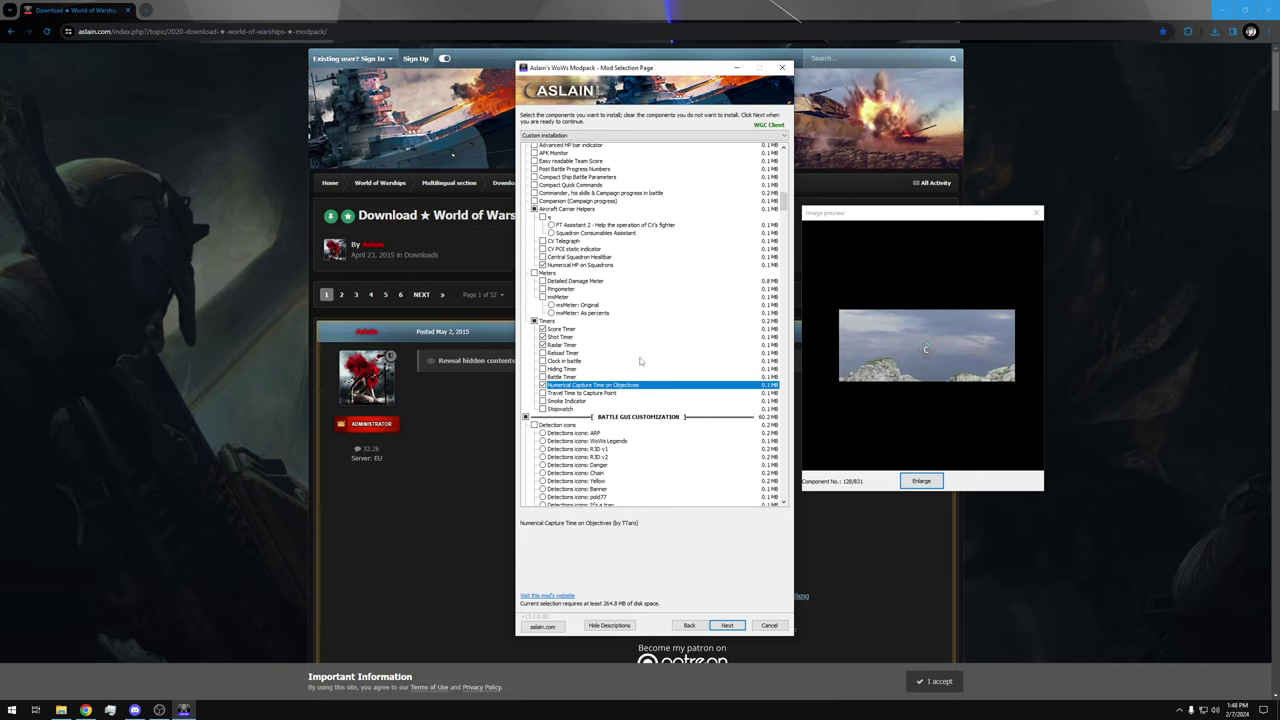
{"action": "scroll", "coordinate": [640, 361], "scroll_direction": "down", "scroll_amount": 1}
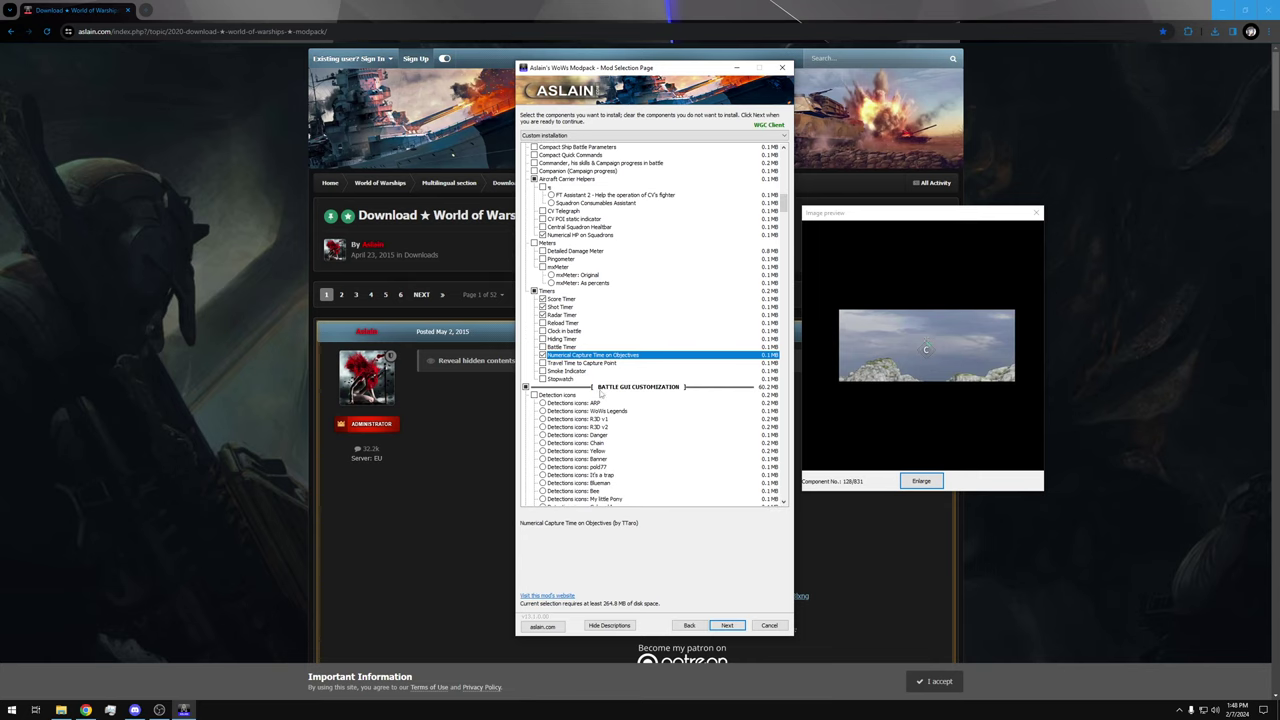
{"action": "scroll", "coordinate": [602, 391], "scroll_direction": "down", "scroll_amount": 3}
{"action": "scroll", "coordinate": [602, 391], "scroll_direction": "down", "scroll_amount": 3}
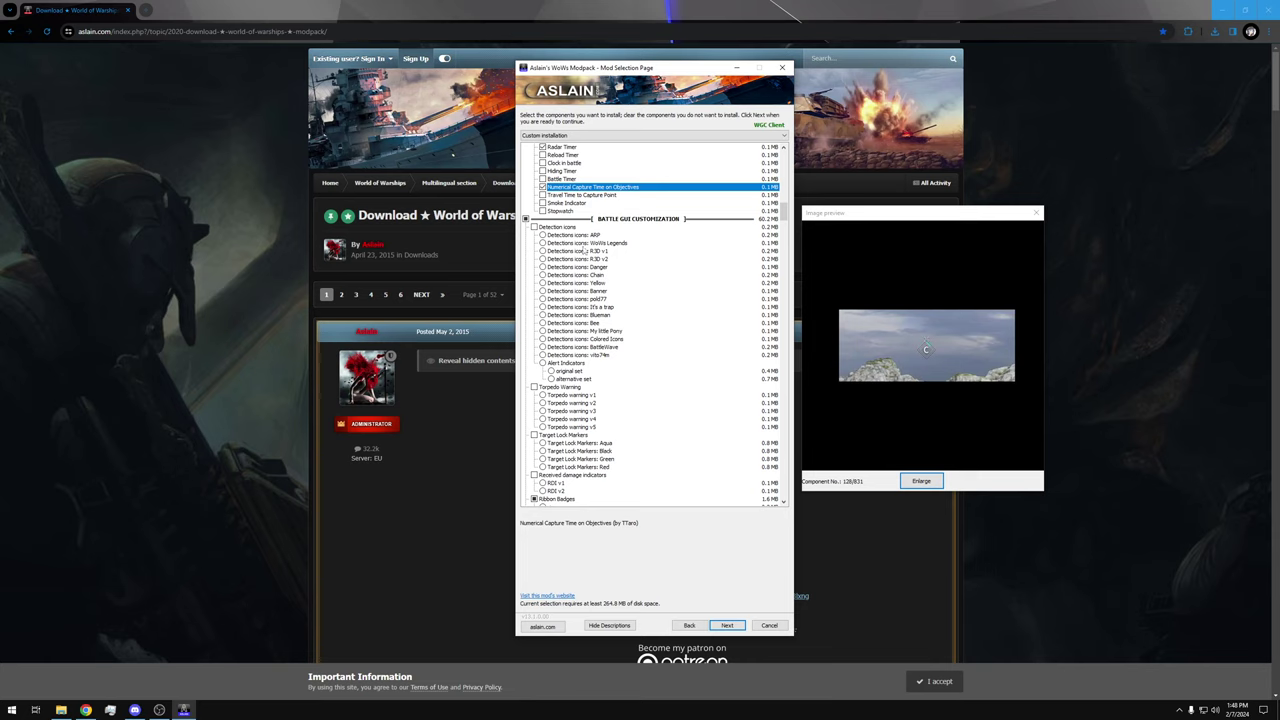
{"action": "scroll", "coordinate": [620, 215], "scroll_direction": "up", "scroll_amount": 4}
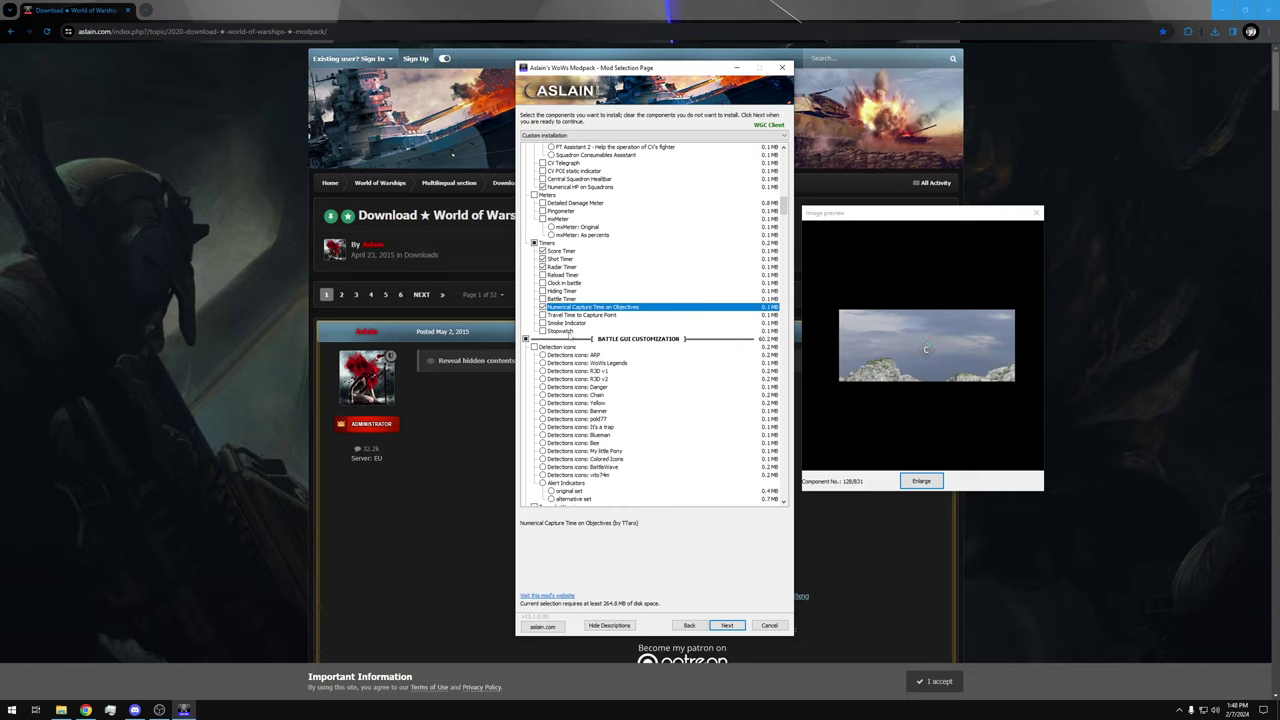
{"action": "left_click", "coordinate": [567, 331]}
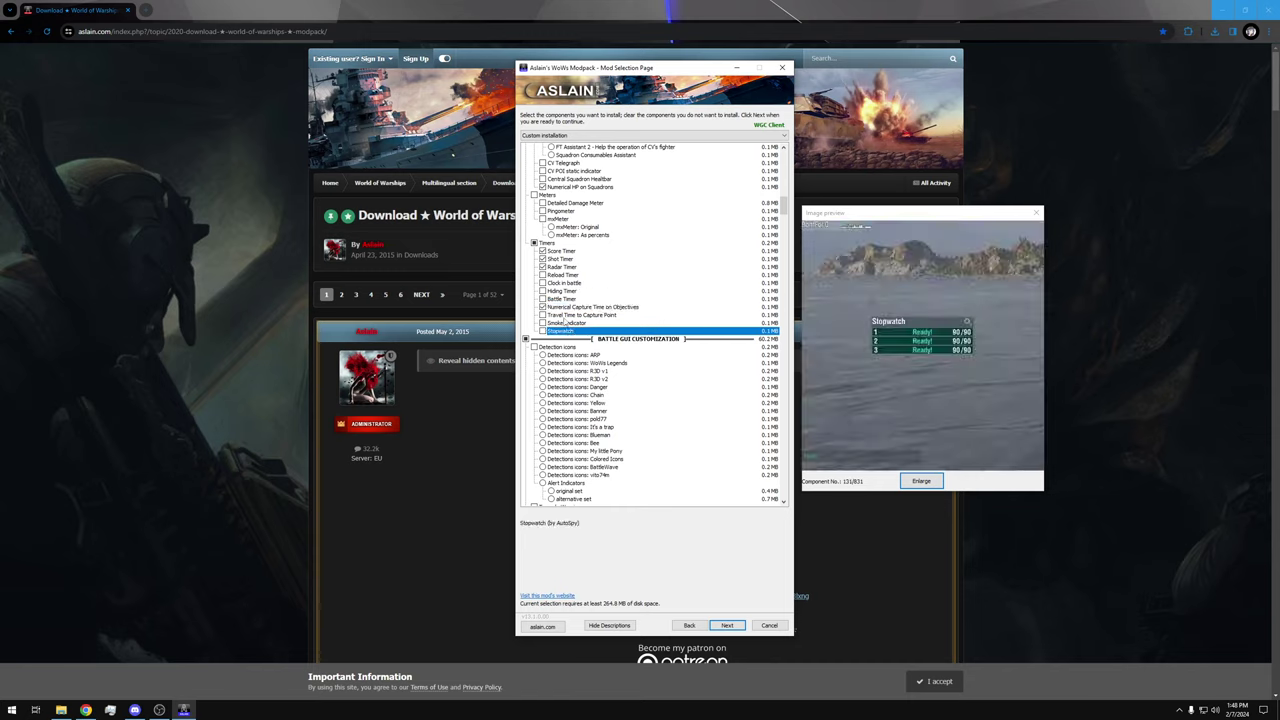
Compare the Ribbon Badges previews from Ribbons v10 down to v5 and keep Ribbons v10 as the selected set
{"action": "scroll", "coordinate": [628, 372], "scroll_direction": "down", "scroll_amount": 2}
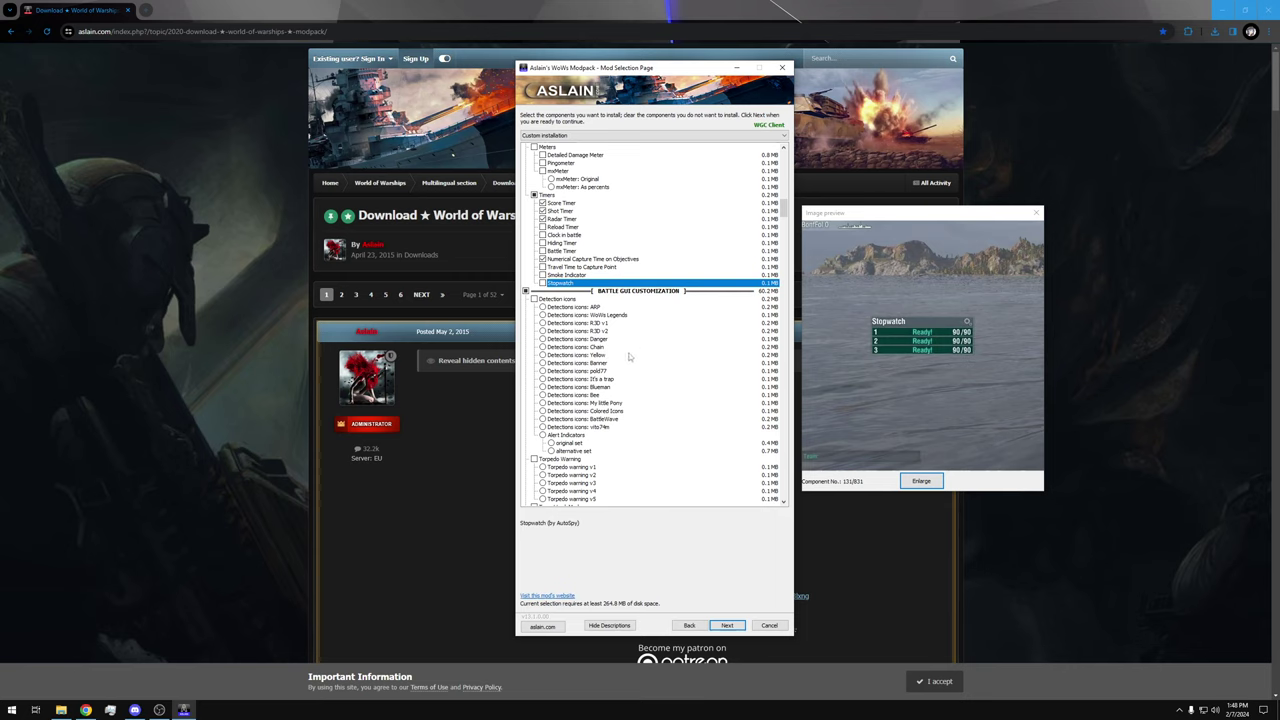
{"action": "scroll", "coordinate": [624, 354], "scroll_direction": "down", "scroll_amount": 3}
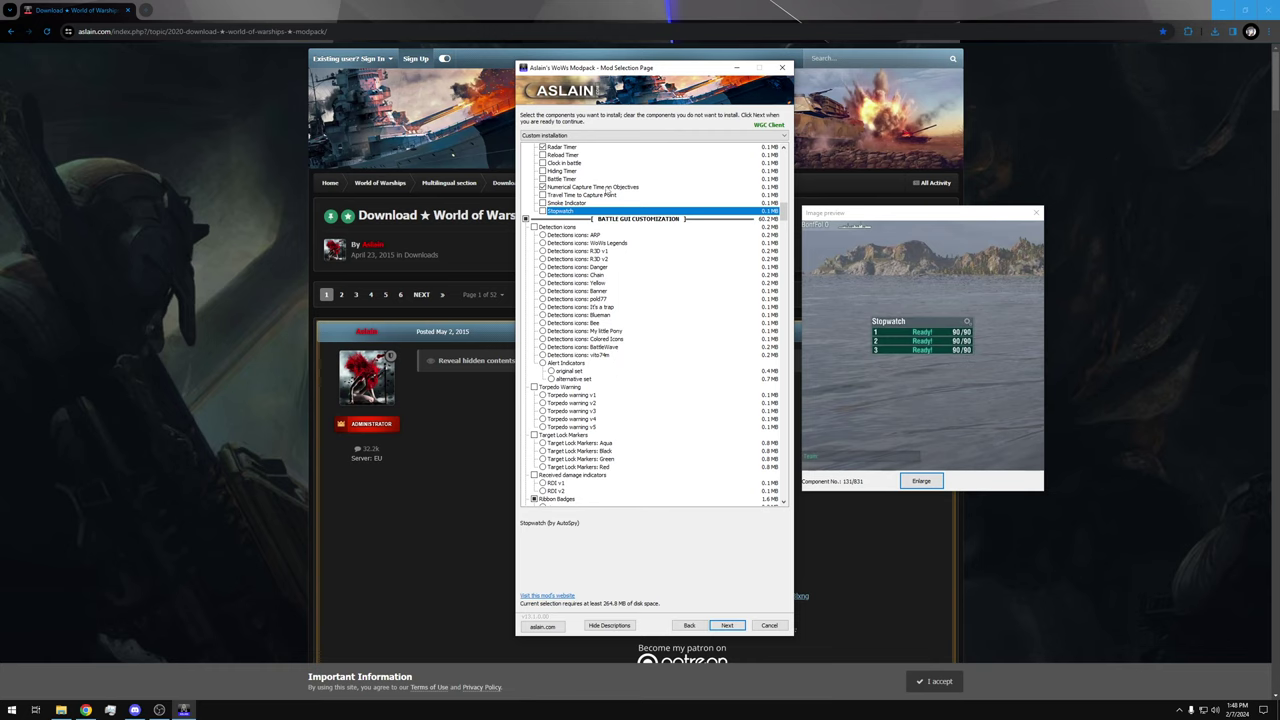
{"action": "scroll", "coordinate": [574, 300], "scroll_direction": "down", "scroll_amount": 4}
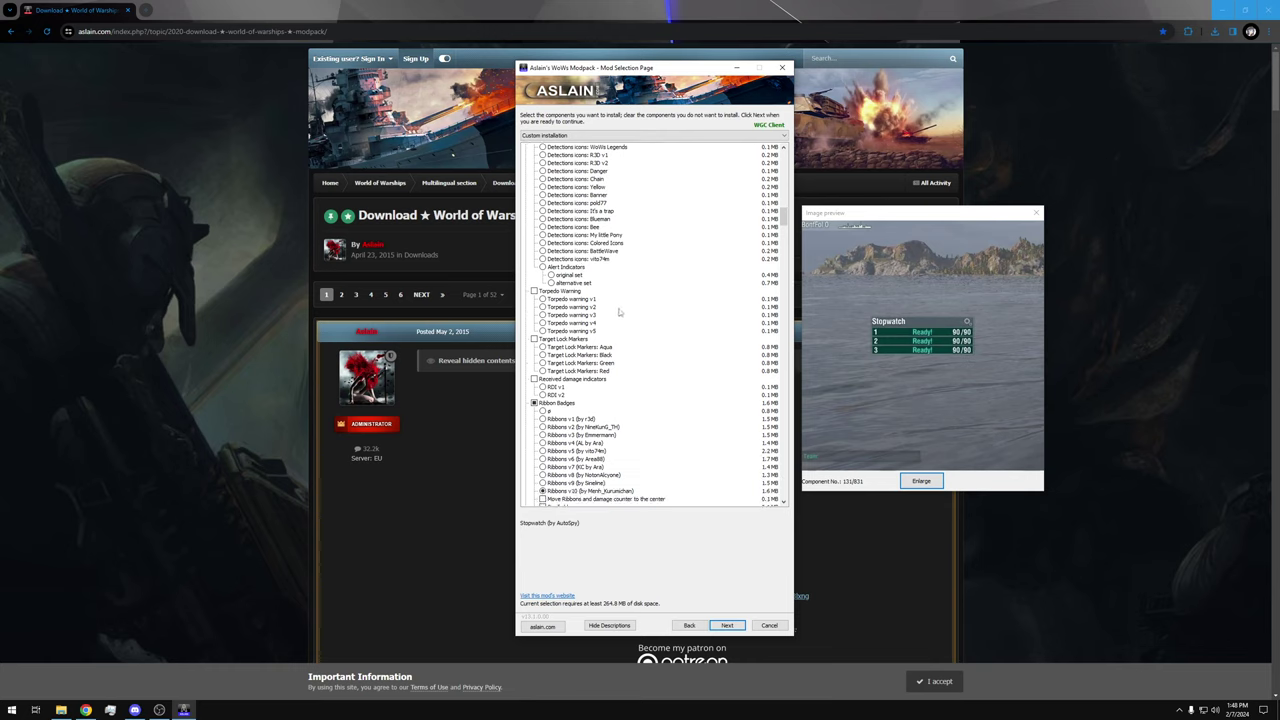
{"action": "scroll", "coordinate": [618, 310], "scroll_direction": "down", "scroll_amount": 2}
{"action": "left_click", "coordinate": [580, 444]}
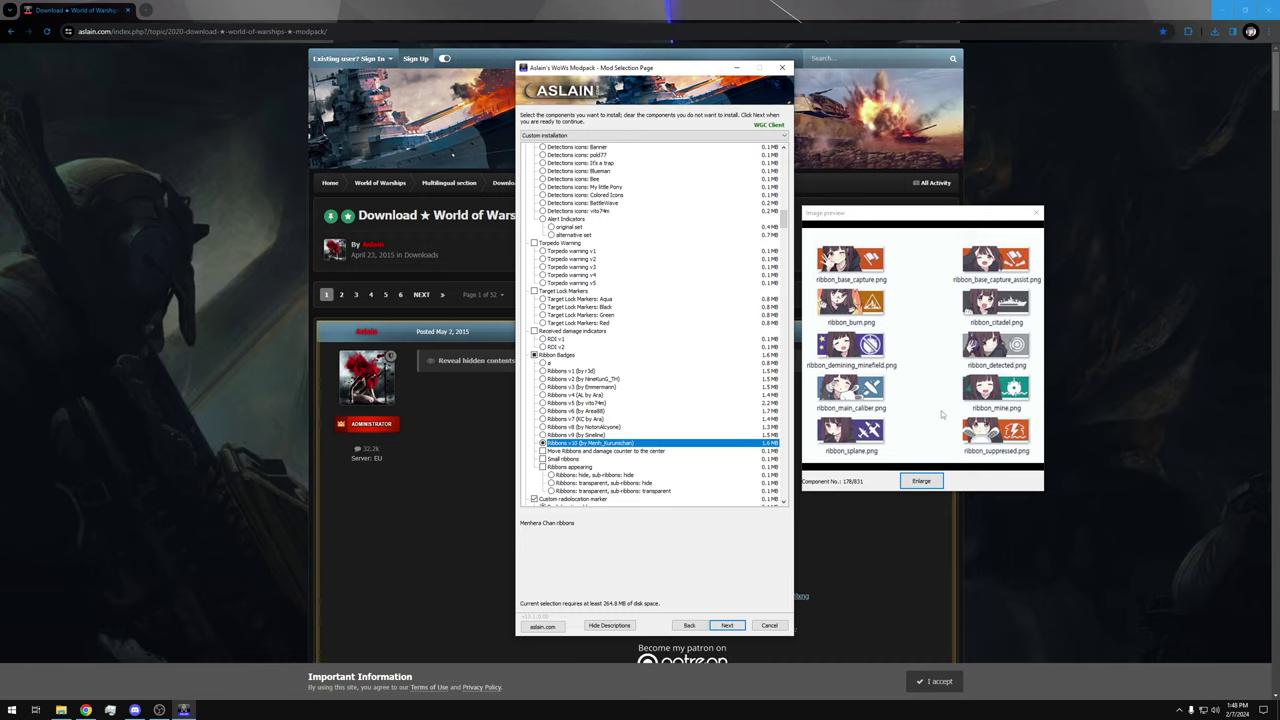
{"action": "left_click", "coordinate": [598, 435]}
{"action": "left_click", "coordinate": [598, 427]}
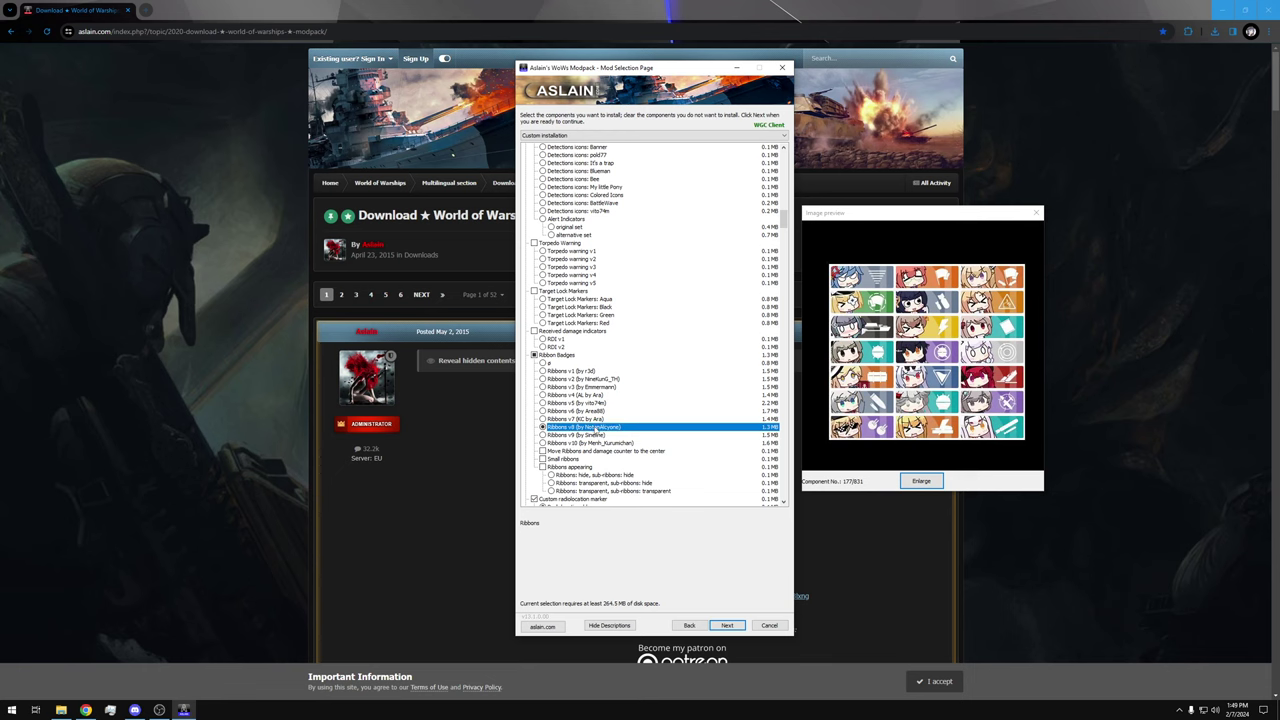
{"action": "left_click", "coordinate": [594, 419]}
{"action": "left_click", "coordinate": [595, 411]}
{"action": "left_click", "coordinate": [591, 403]}
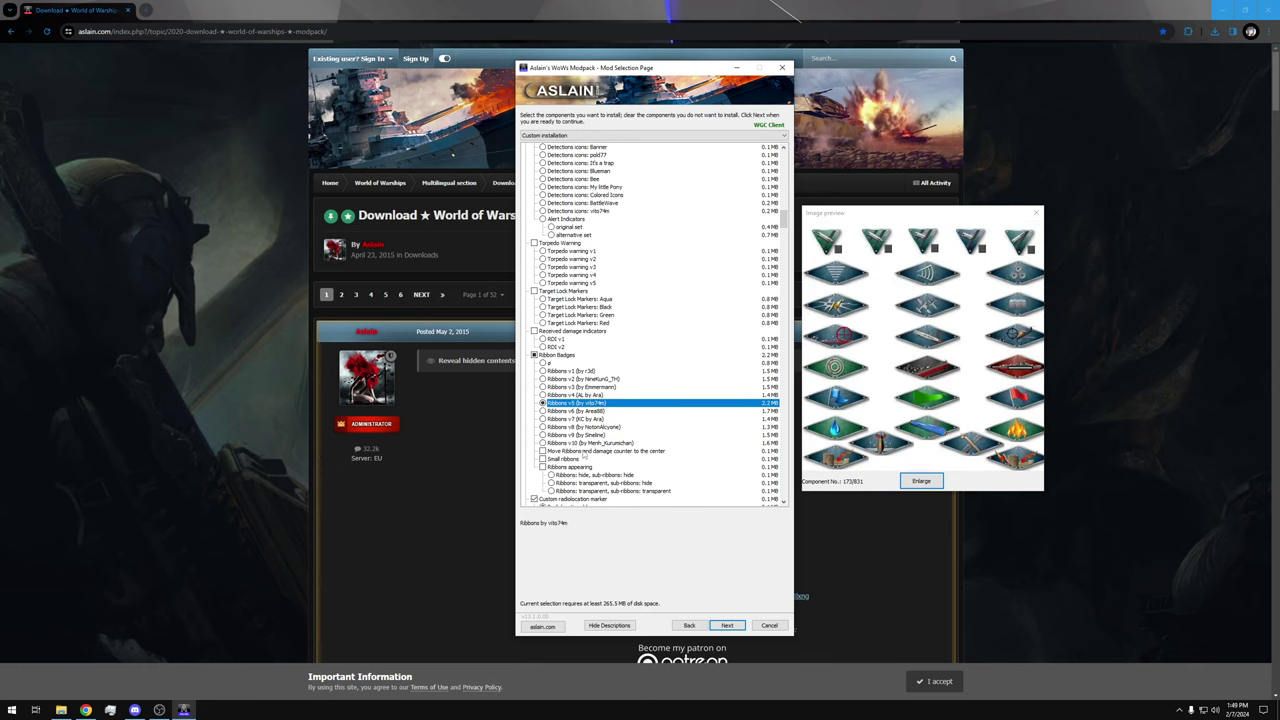
{"action": "left_click", "coordinate": [581, 443]}
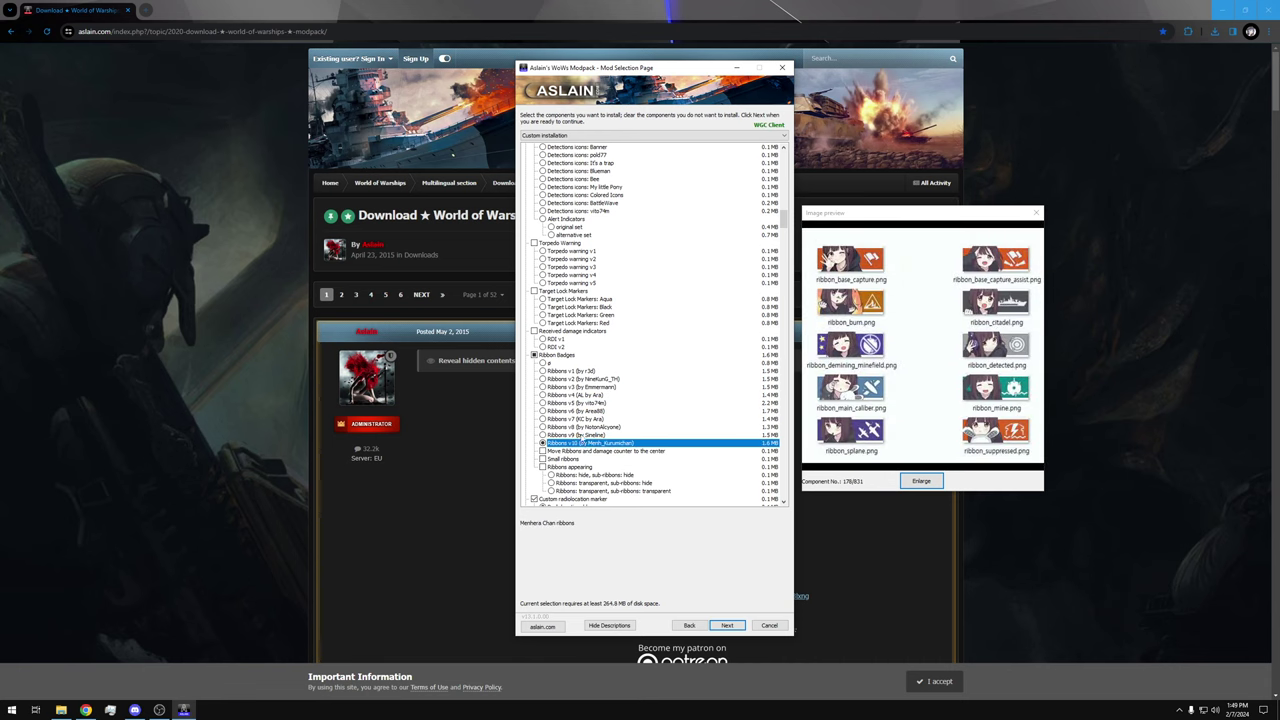
Look over the Custom radiolocation marker options and preview the selected Kancolle set under Emblems
{"action": "scroll", "coordinate": [626, 425], "scroll_direction": "down", "scroll_amount": 2}
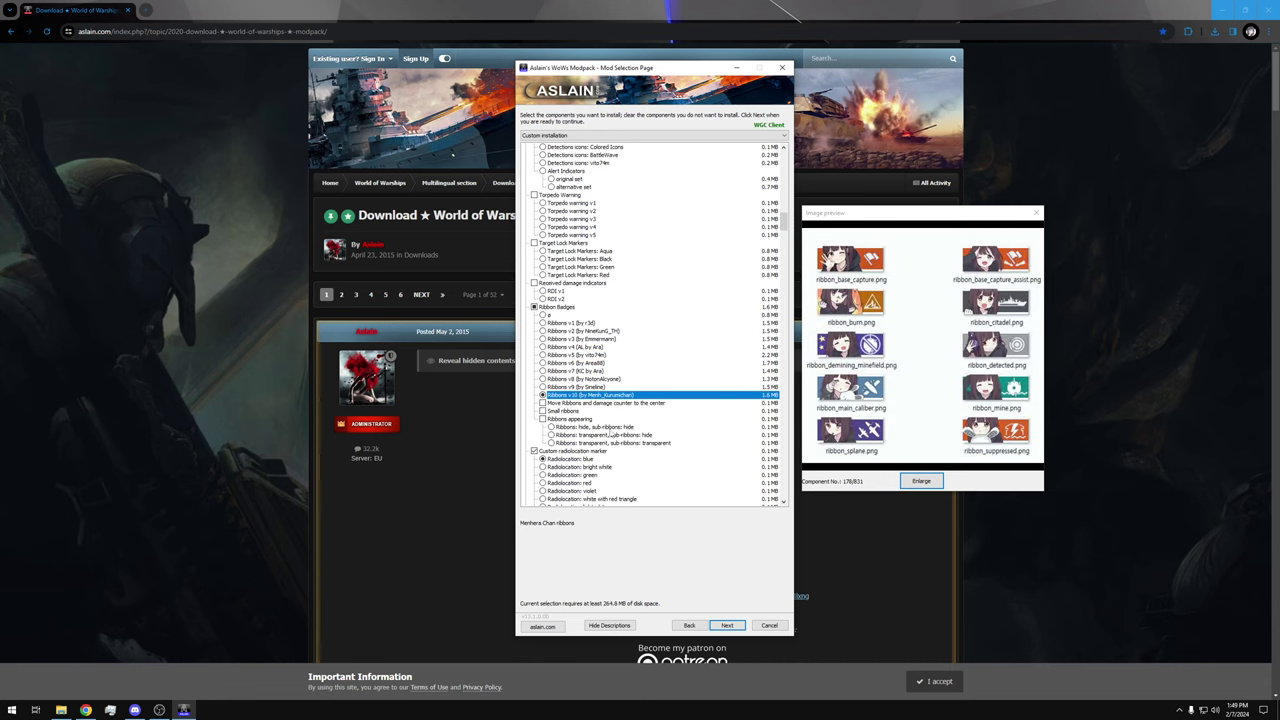
{"action": "scroll", "coordinate": [612, 430], "scroll_direction": "down", "scroll_amount": 2}
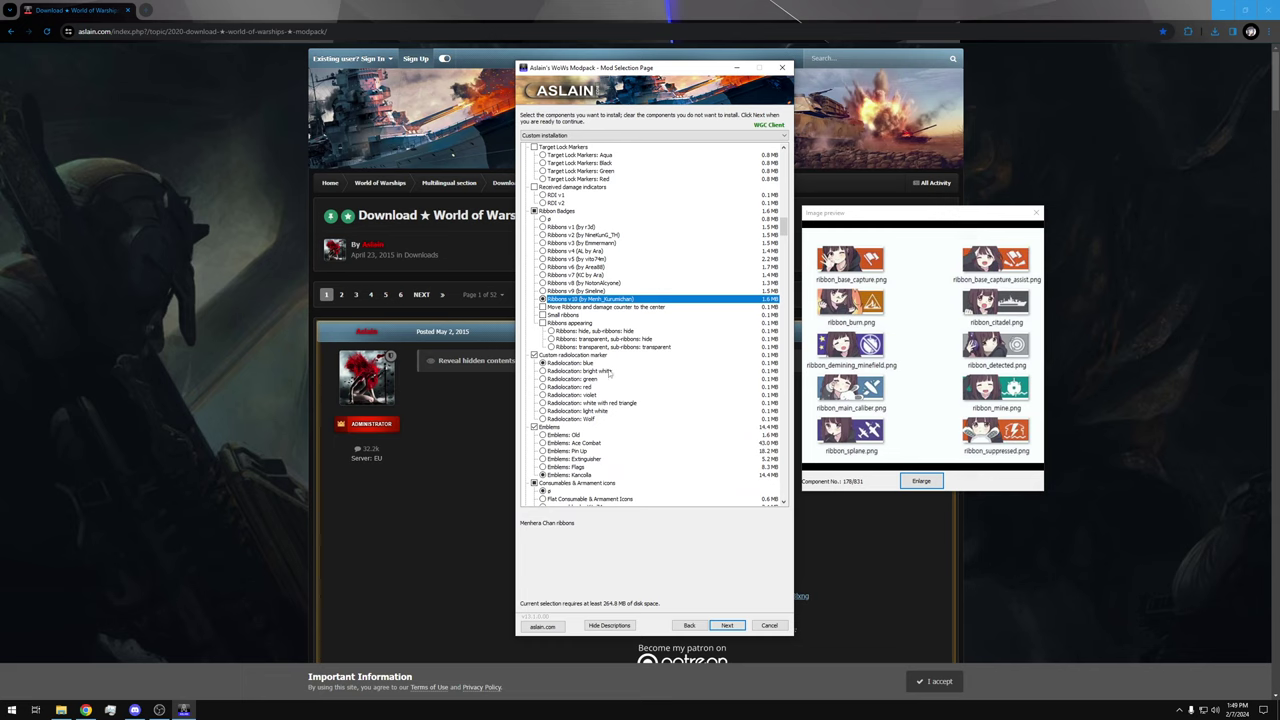
{"action": "scroll", "coordinate": [605, 368], "scroll_direction": "down", "scroll_amount": 2}
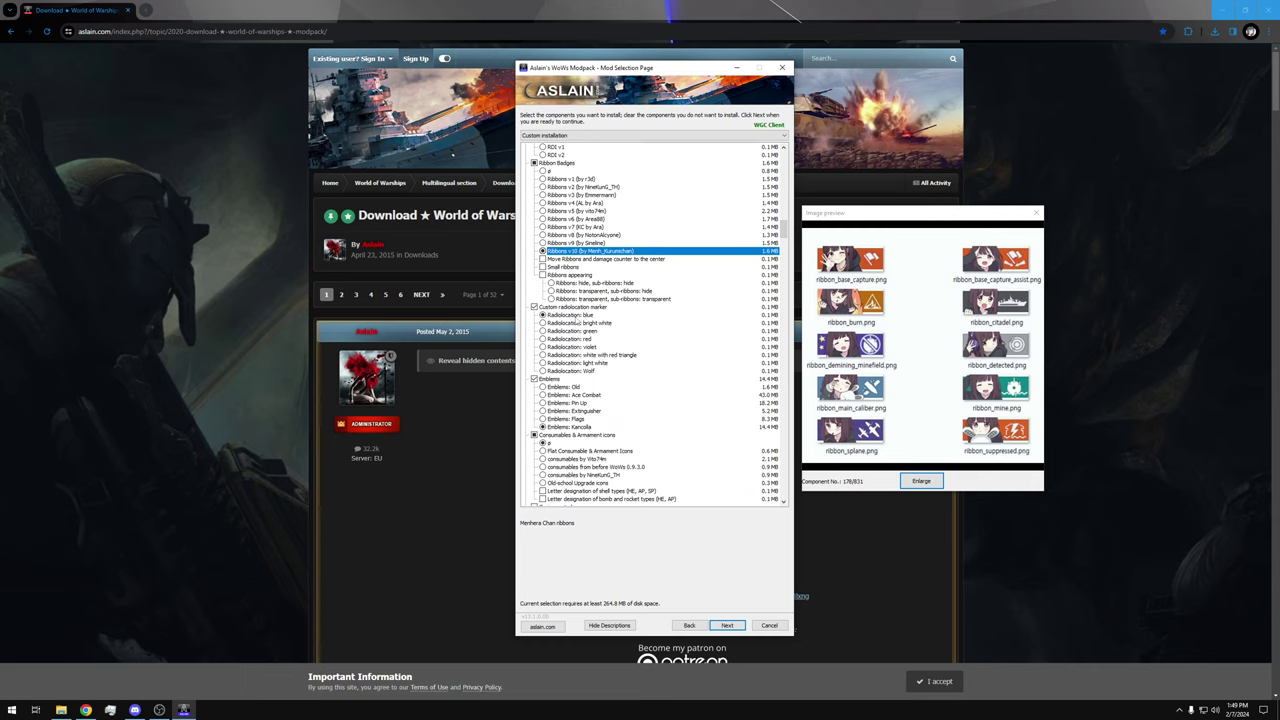
{"action": "scroll", "coordinate": [594, 317], "scroll_direction": "down", "scroll_amount": 2}
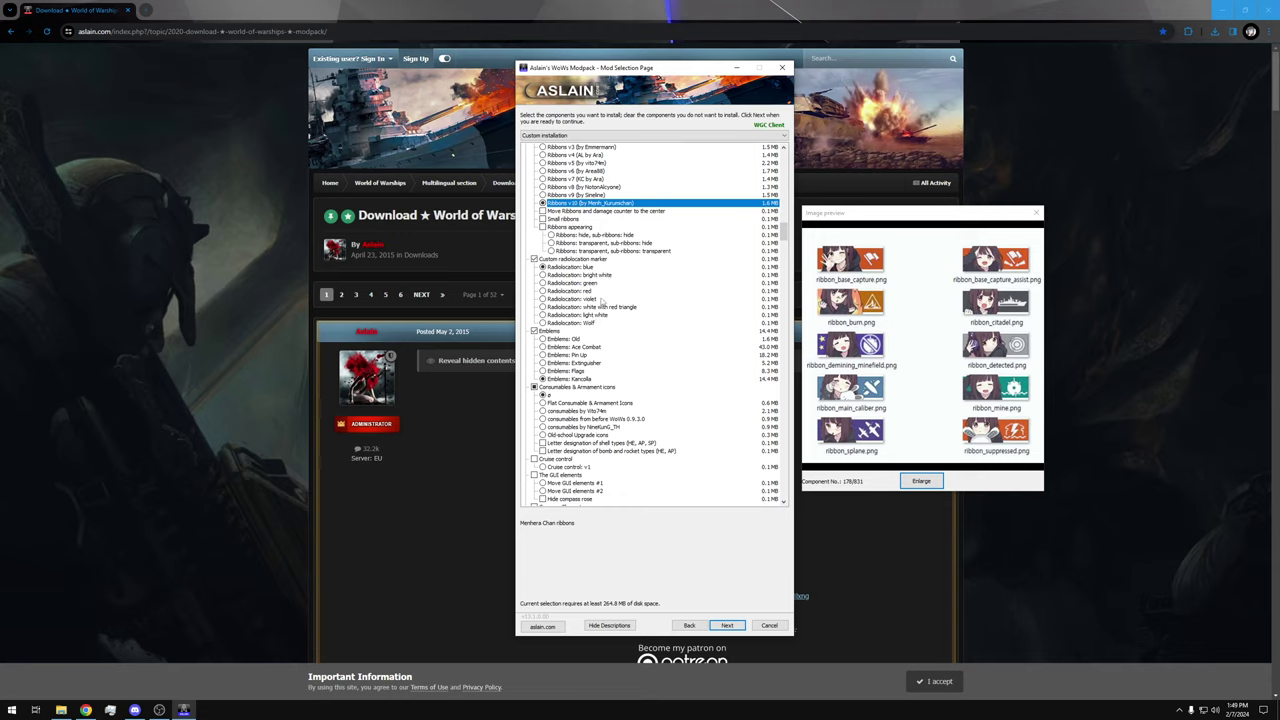
{"action": "left_click", "coordinate": [555, 332]}
{"action": "left_click", "coordinate": [552, 333]}
{"action": "left_click", "coordinate": [567, 379]}
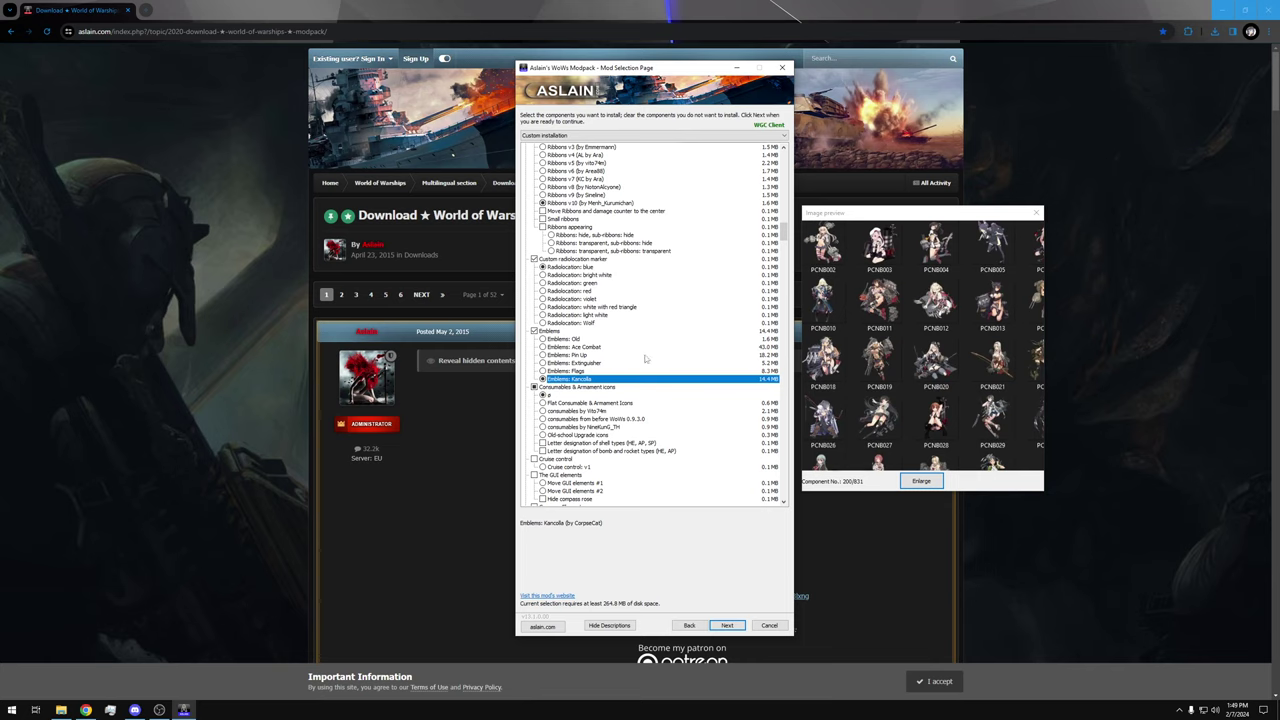
Compare the previews of the Consumables & Armament icons sets, keeping the empty ø option selected for that group
{"action": "scroll", "coordinate": [660, 358], "scroll_direction": "down", "scroll_amount": 3}
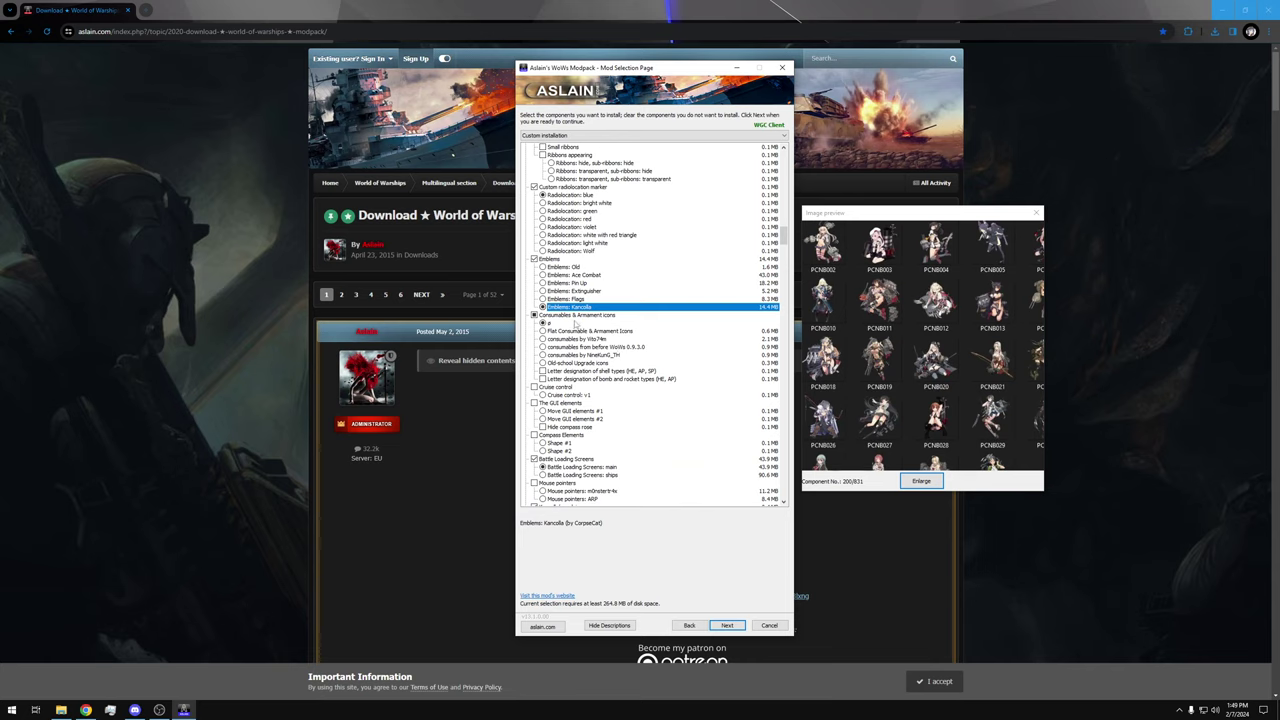
{"action": "scroll", "coordinate": [604, 338], "scroll_direction": "down", "scroll_amount": 2}
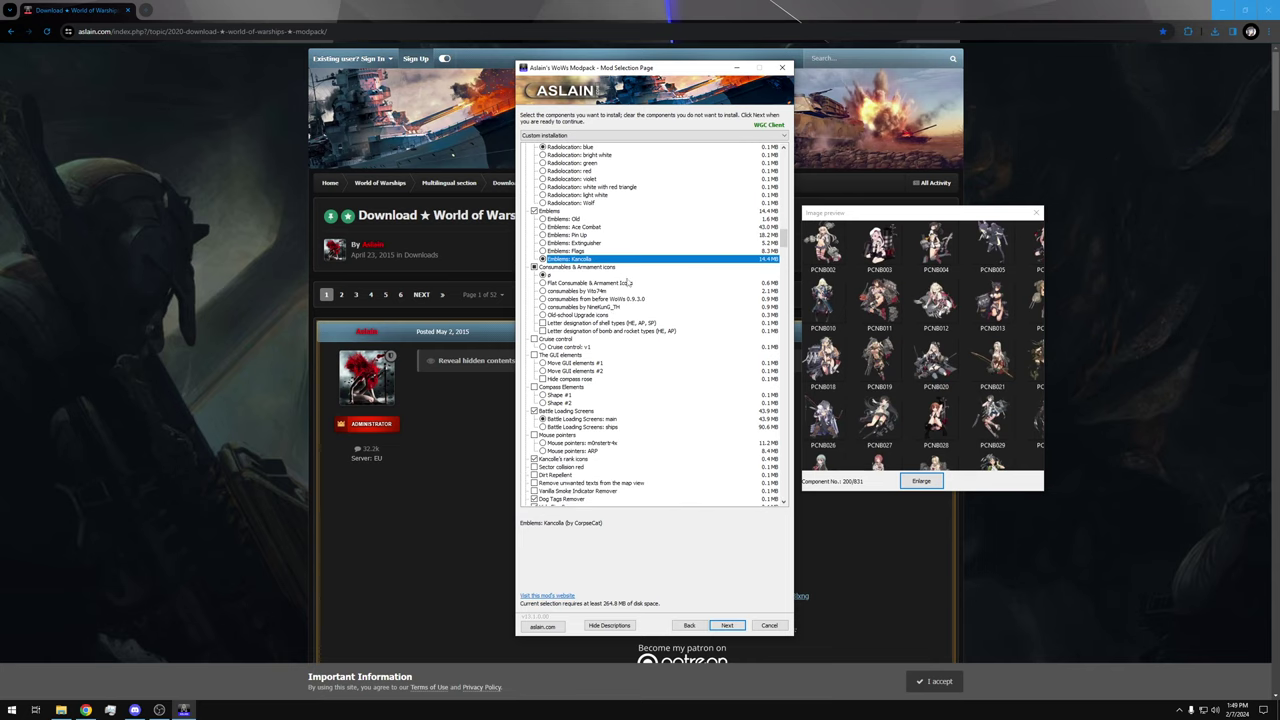
{"action": "left_click", "coordinate": [585, 299]}
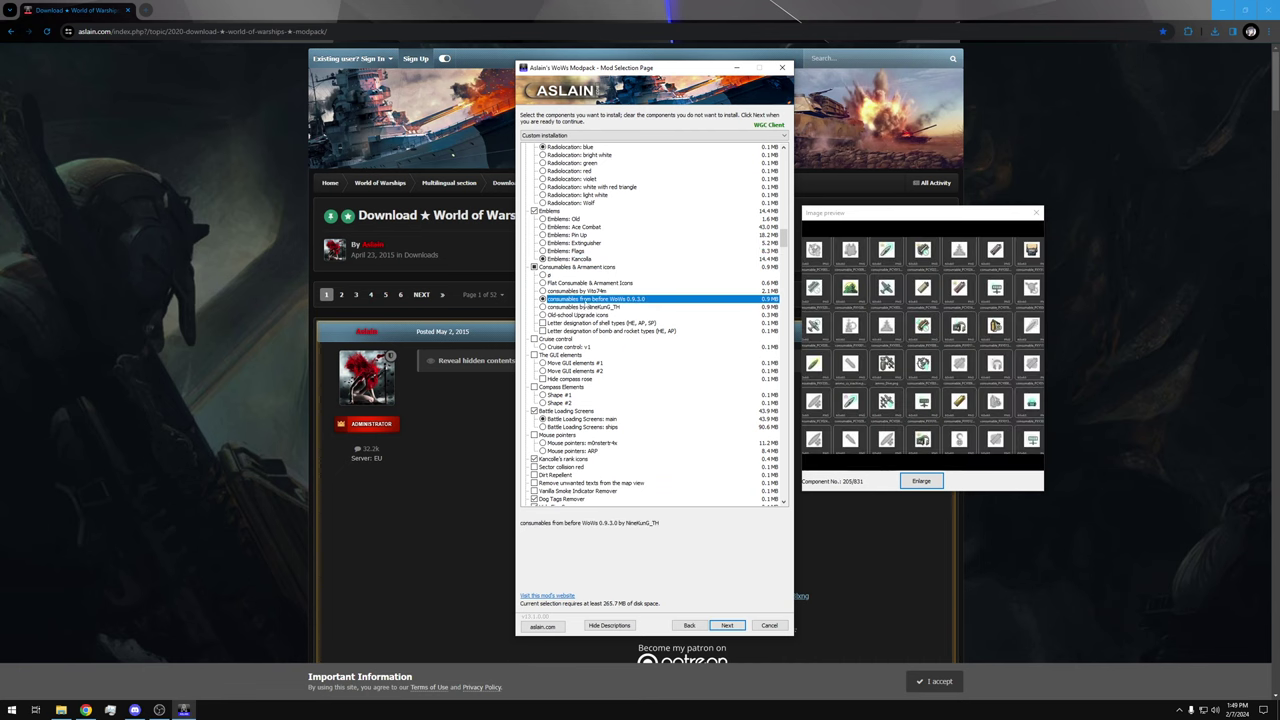
{"action": "left_click", "coordinate": [583, 307]}
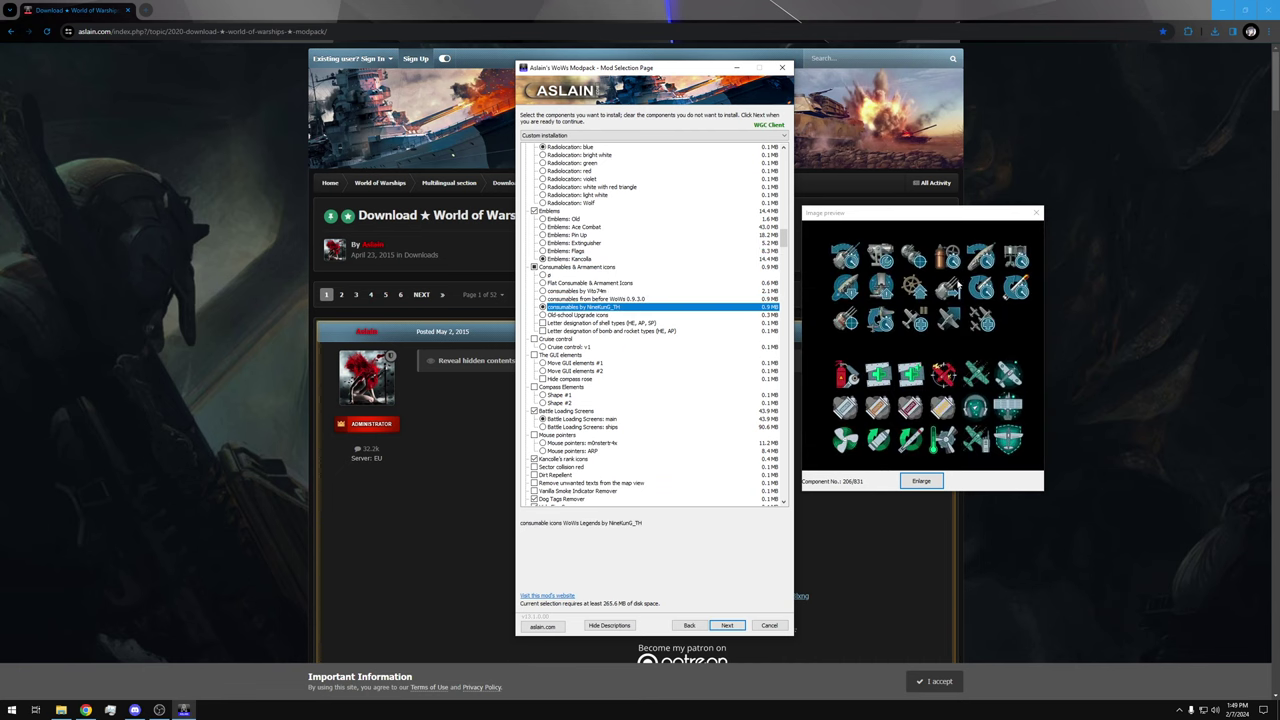
{"action": "left_click", "coordinate": [575, 291]}
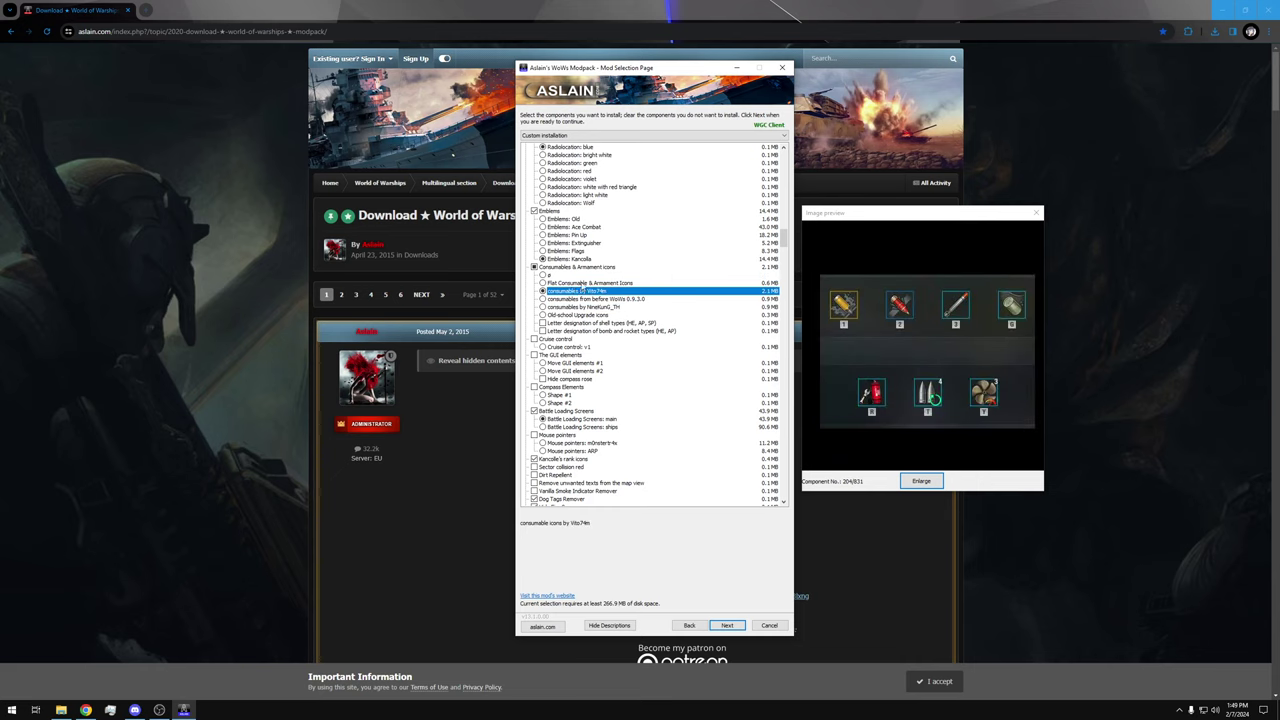
{"action": "left_click", "coordinate": [584, 283]}
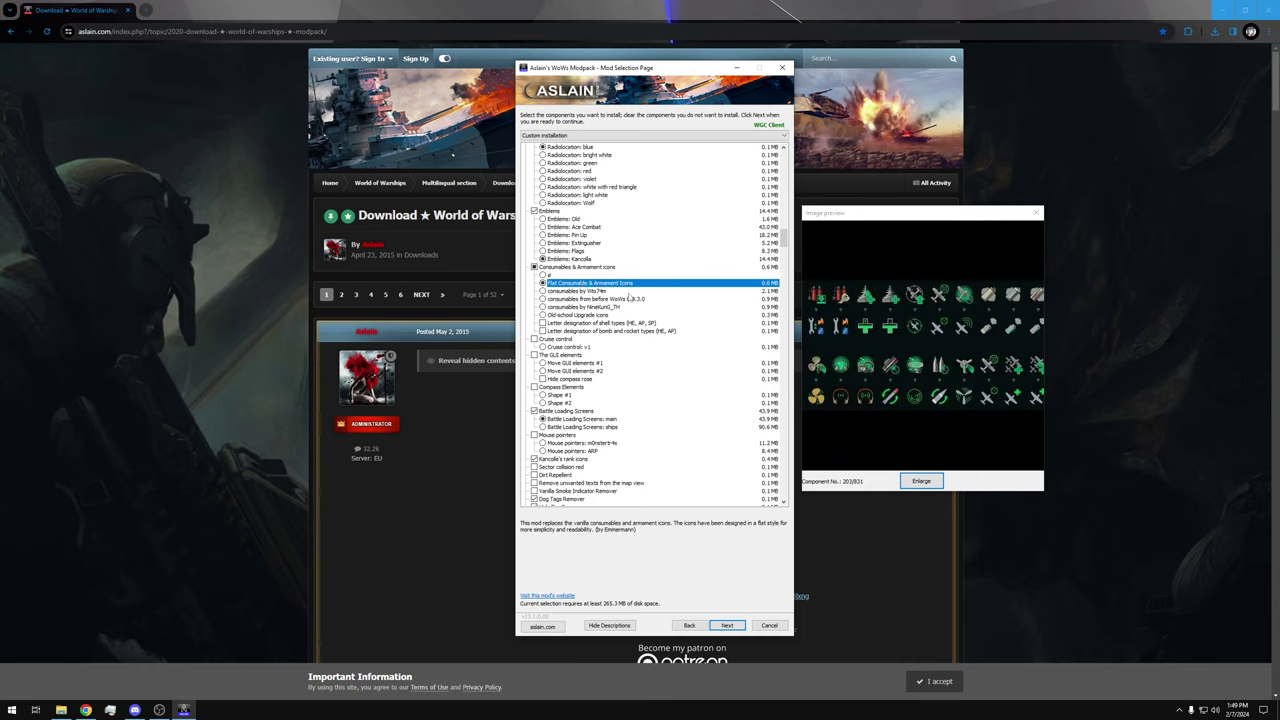
{"action": "left_click", "coordinate": [563, 277]}
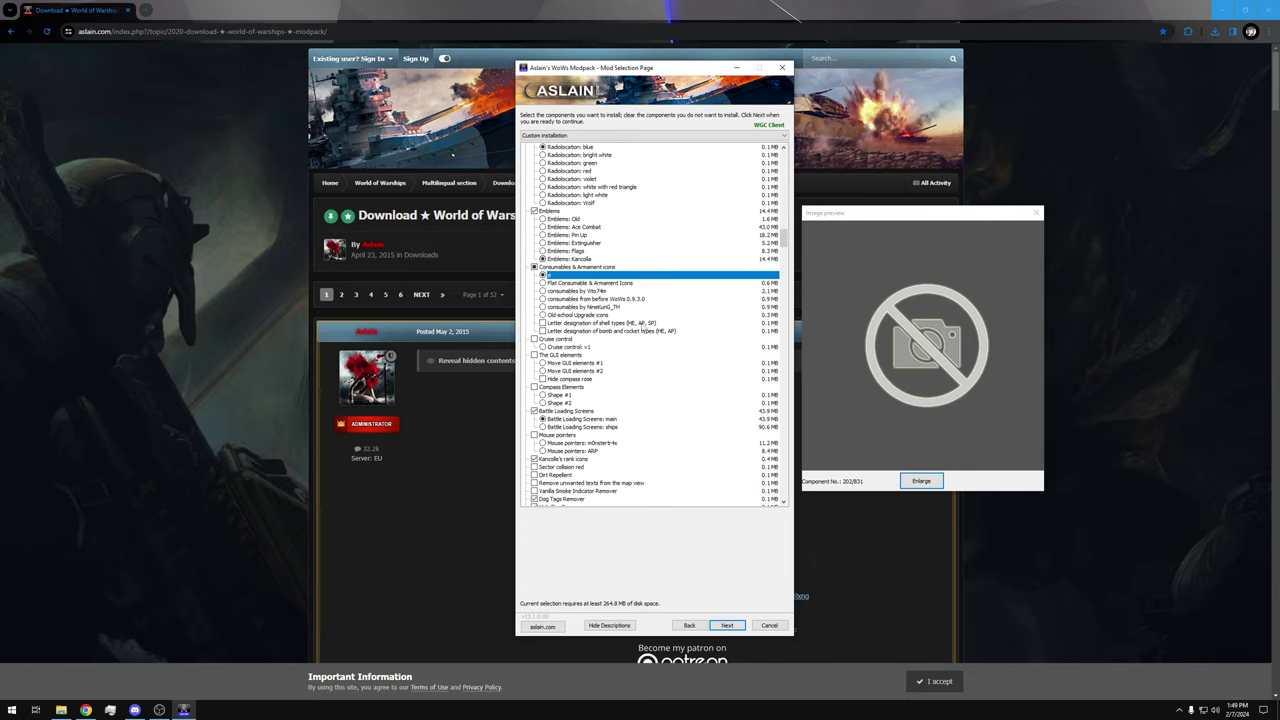
Preview the main Battle Loading Screens set and the Kancolle's rank icons mod
{"action": "scroll", "coordinate": [612, 337], "scroll_direction": "down", "scroll_amount": 1}
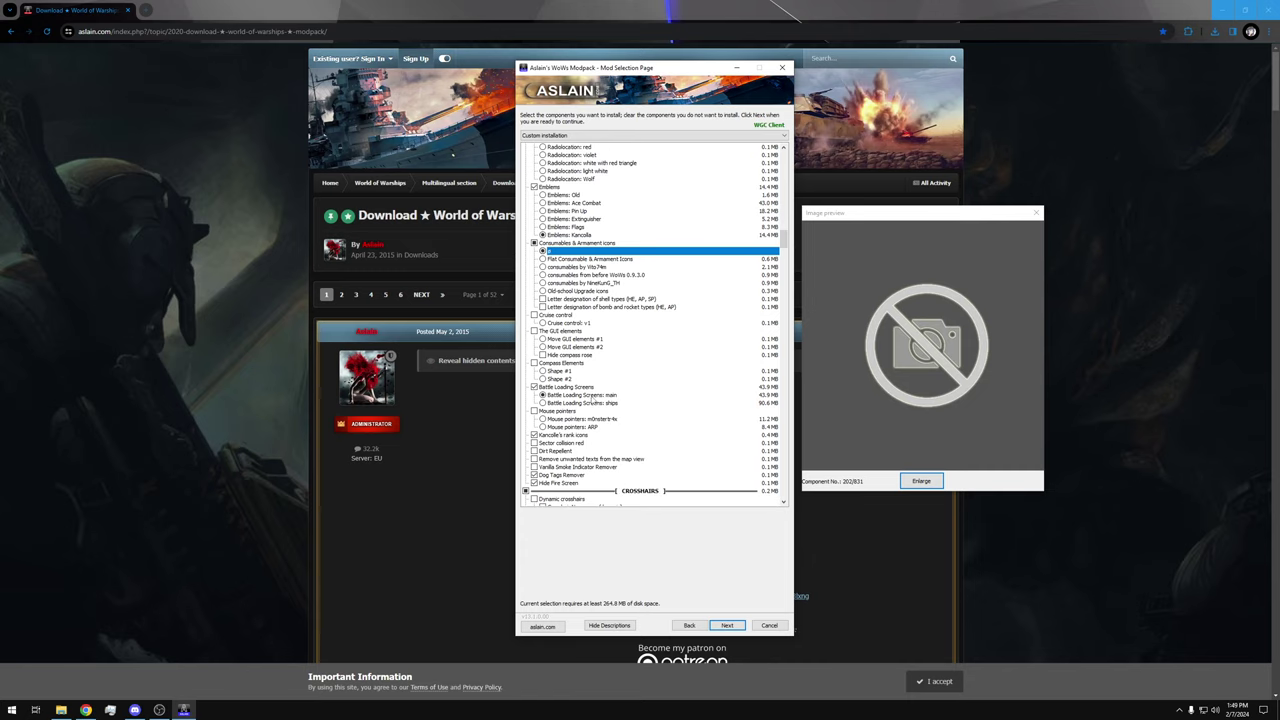
{"action": "left_click", "coordinate": [594, 396]}
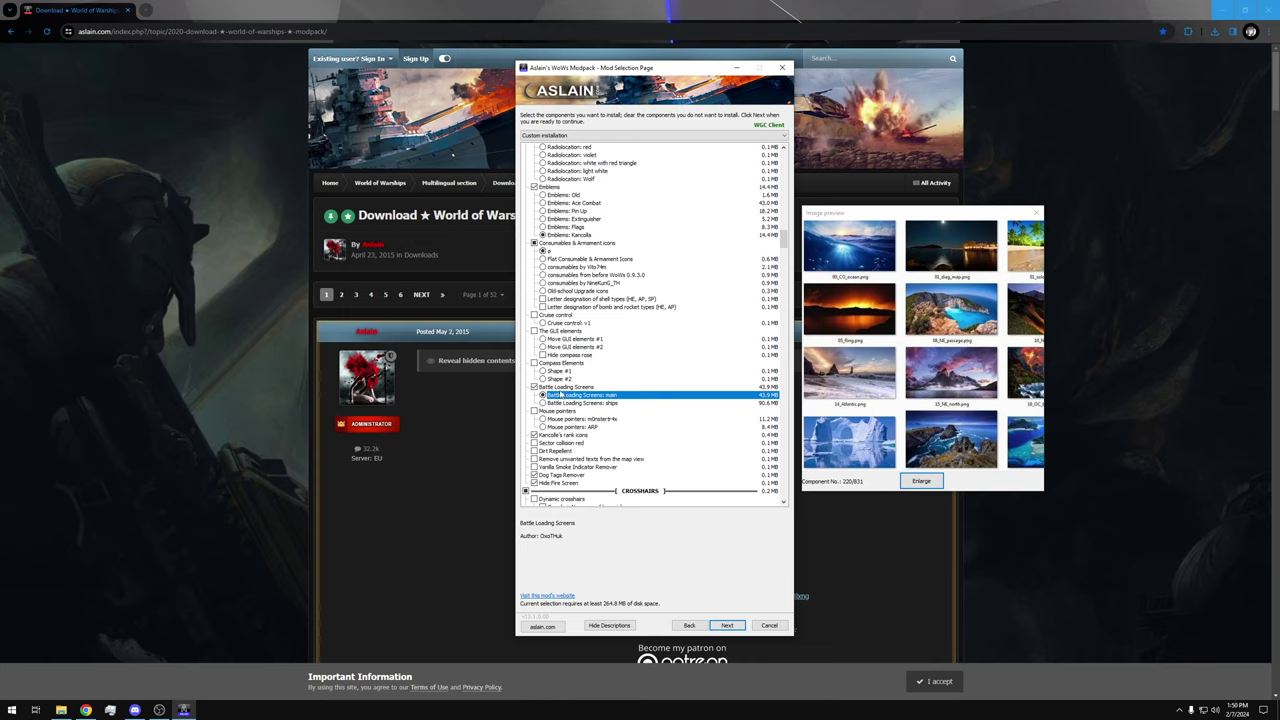
{"action": "scroll", "coordinate": [556, 400], "scroll_direction": "down", "scroll_amount": 1}
{"action": "left_click", "coordinate": [568, 412]}
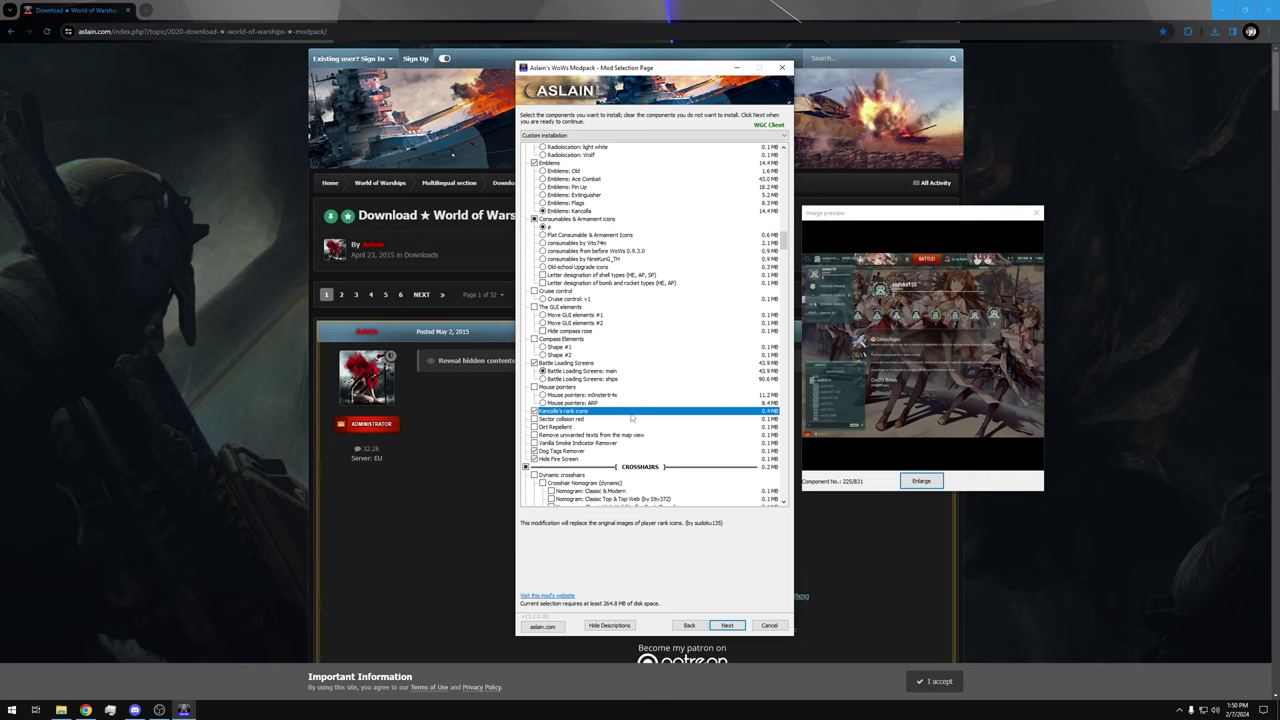
Review the previews and descriptions of the Dog Tags Remover and Hide Fire Screen mods
{"action": "left_click", "coordinate": [580, 452]}
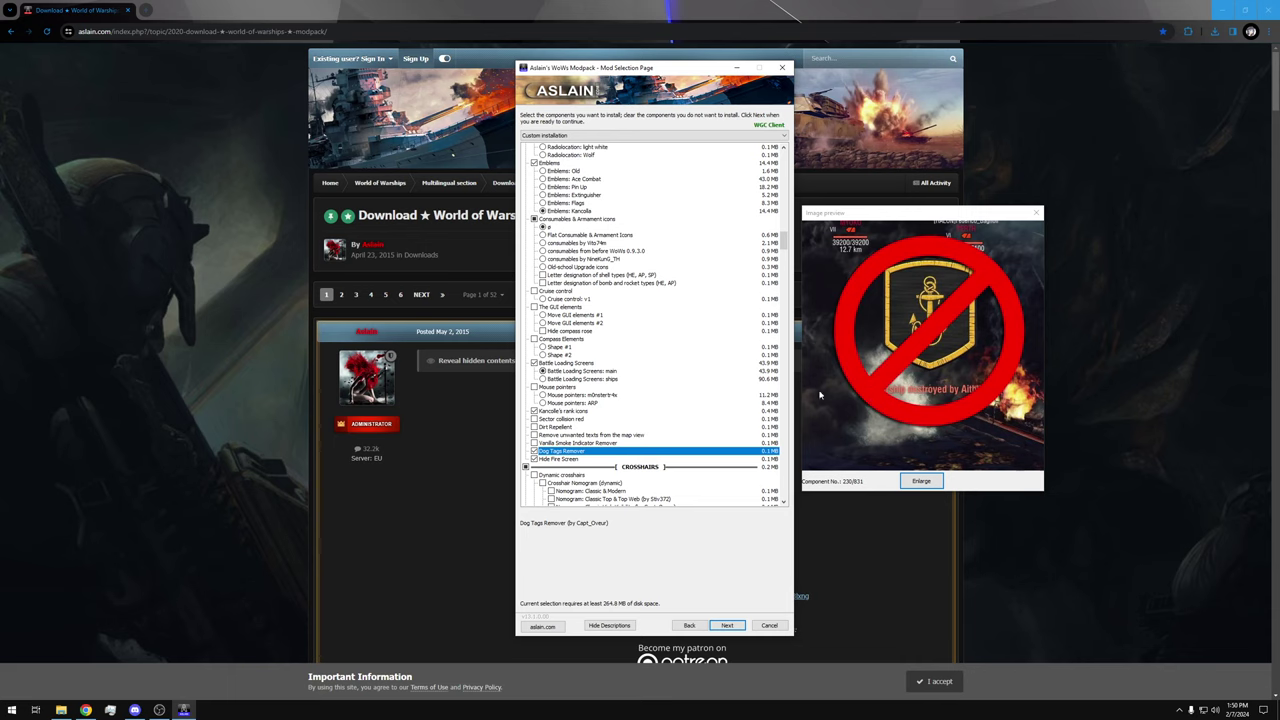
{"action": "scroll", "coordinate": [600, 398], "scroll_direction": "down", "scroll_amount": 1}
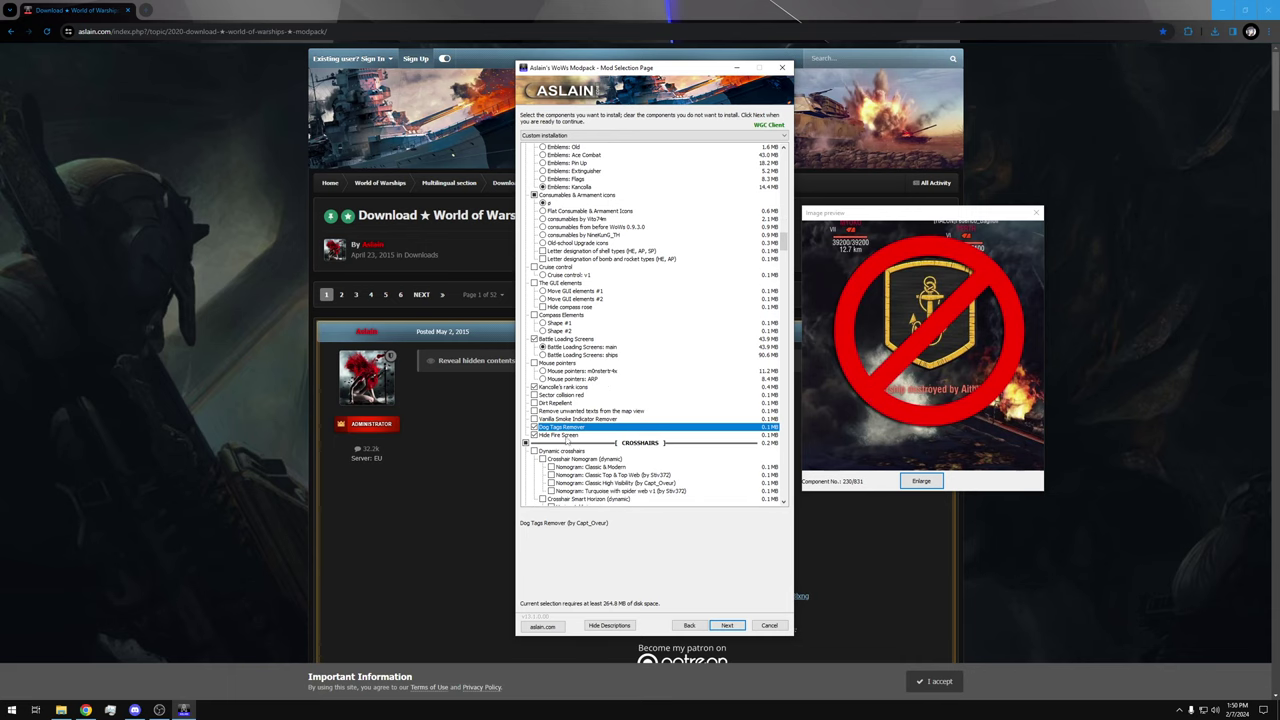
{"action": "left_click", "coordinate": [565, 437]}
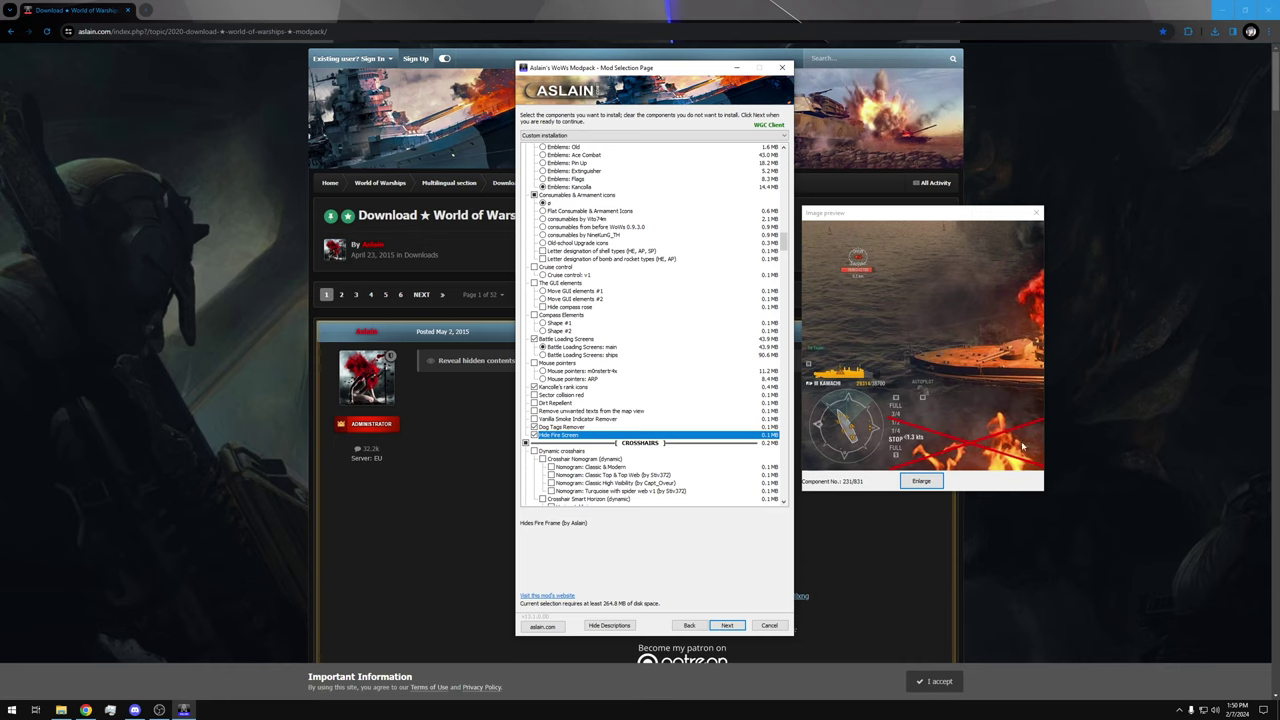
Look through the dynamic and static crosshair options in the Crosshairs section
{"action": "scroll", "coordinate": [590, 400], "scroll_direction": "down", "scroll_amount": 4}
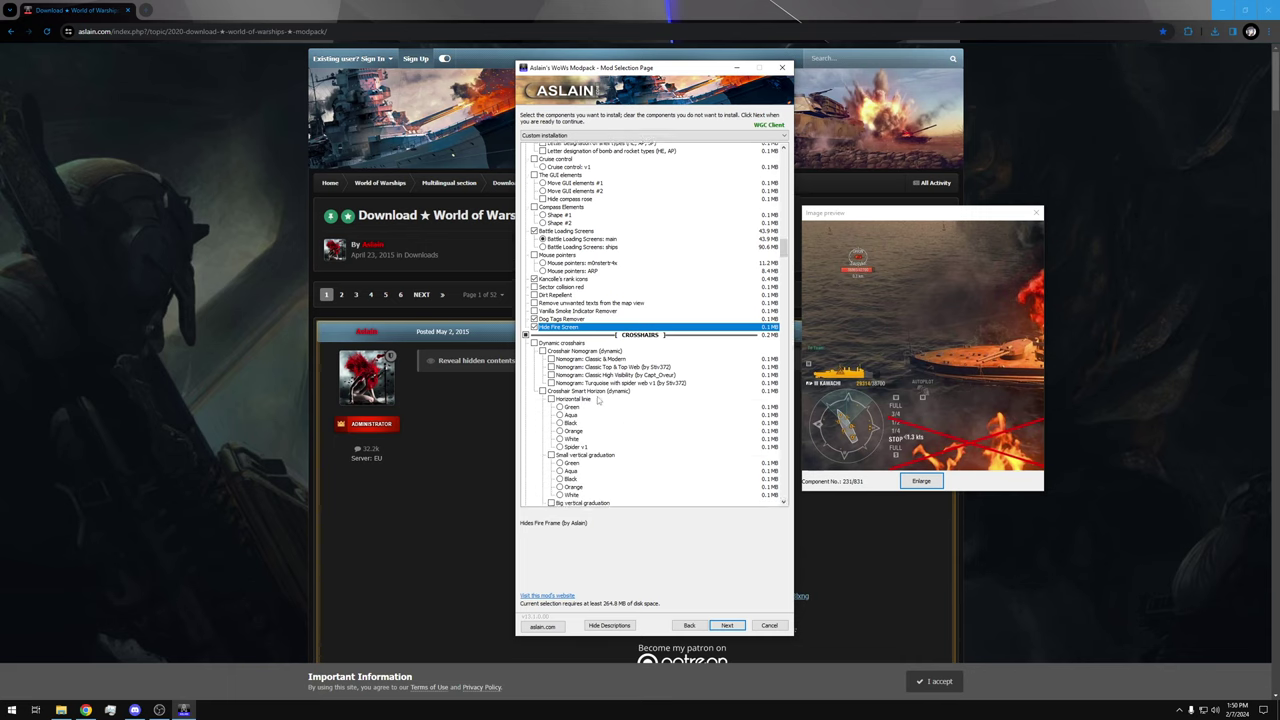
{"action": "scroll", "coordinate": [598, 400], "scroll_direction": "down", "scroll_amount": 5}
{"action": "scroll", "coordinate": [565, 243], "scroll_direction": "down", "scroll_amount": 1}
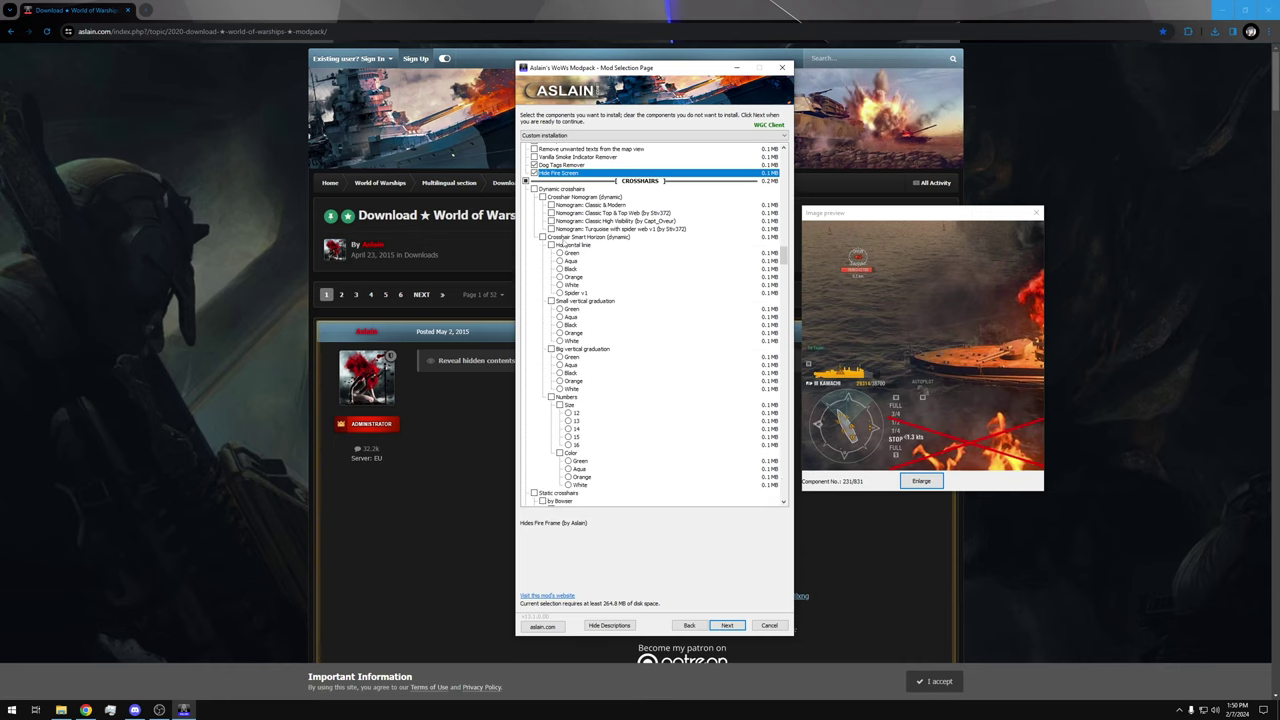
{"action": "scroll", "coordinate": [565, 243], "scroll_direction": "down", "scroll_amount": 3}
{"action": "scroll", "coordinate": [573, 256], "scroll_direction": "down", "scroll_amount": 2}
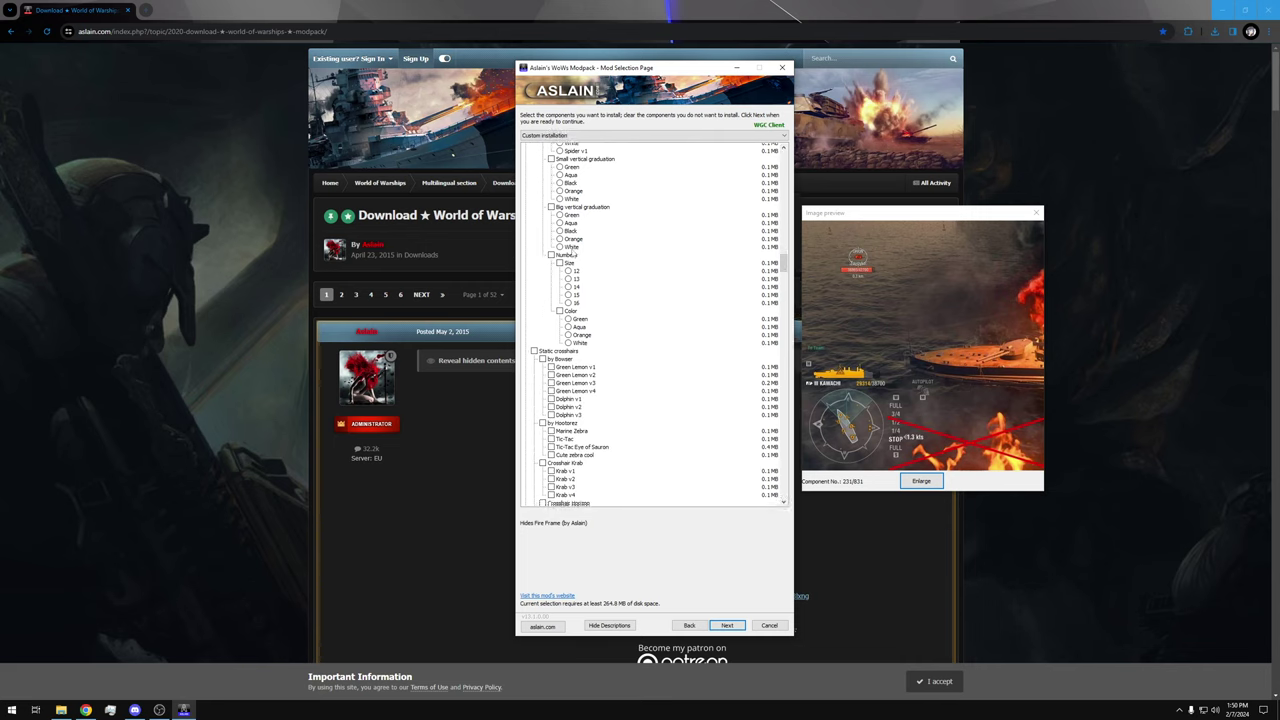
{"action": "scroll", "coordinate": [573, 290], "scroll_direction": "down", "scroll_amount": 2}
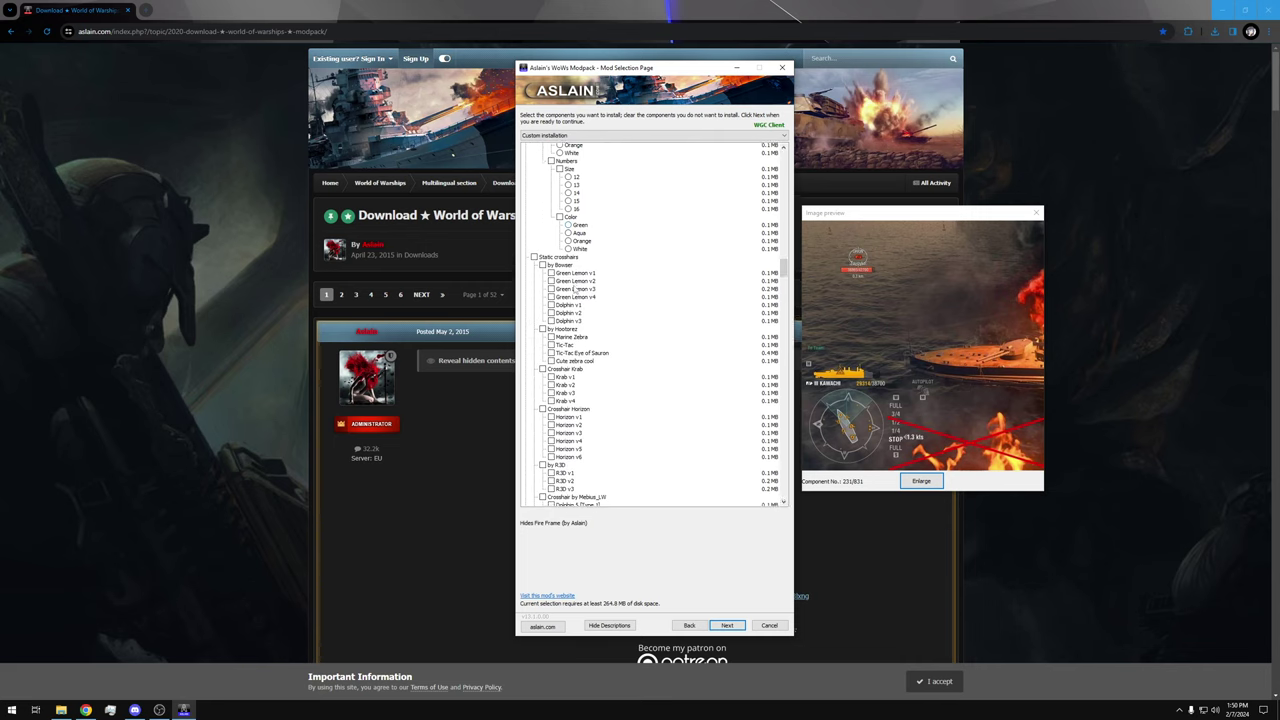
{"action": "scroll", "coordinate": [570, 290], "scroll_direction": "down", "scroll_amount": 2}
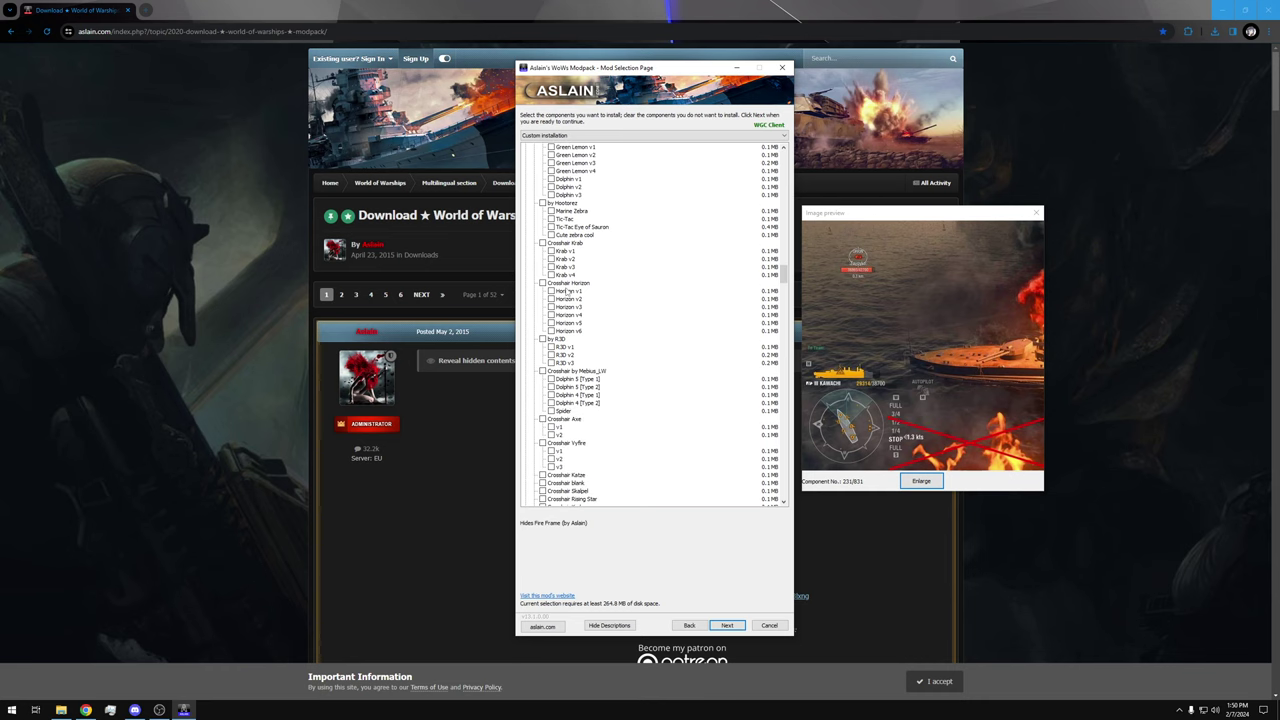
{"action": "scroll", "coordinate": [567, 290], "scroll_direction": "down", "scroll_amount": 2}
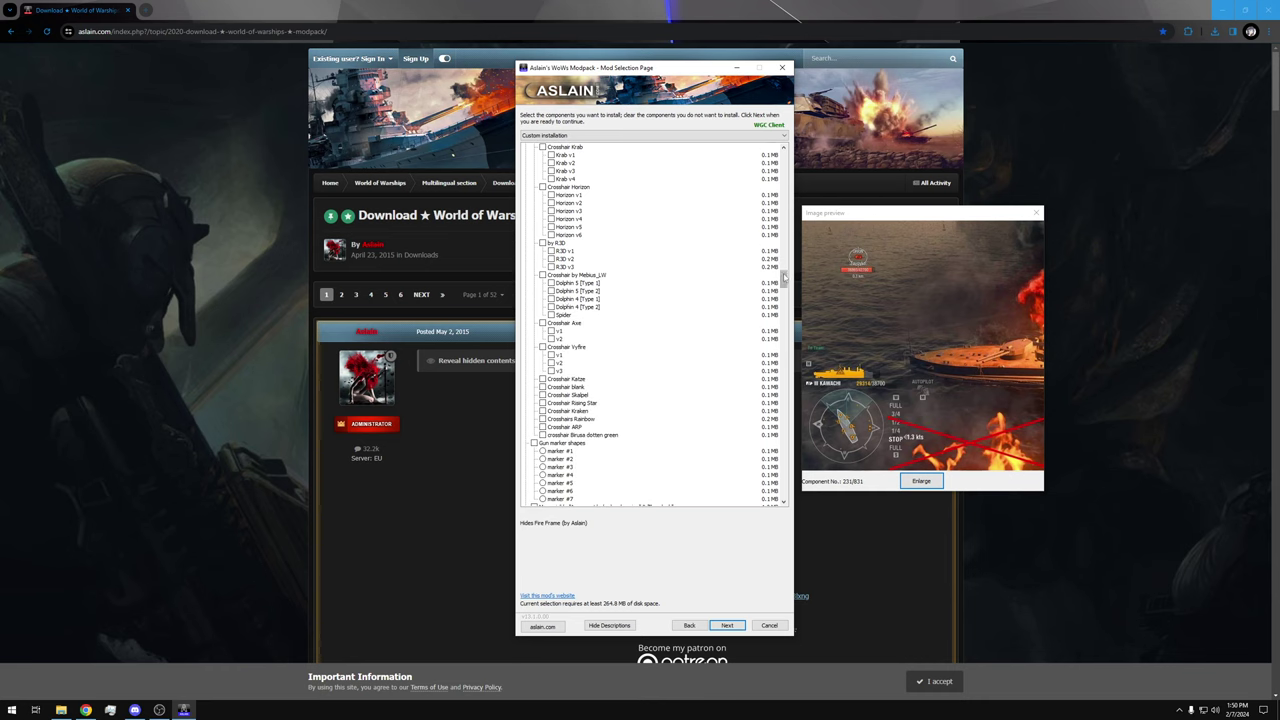
Review the blue range finder option and the Show max speed of target at crosshair mod
{"action": "left_click_drag", "start_coordinate": [784, 277], "coordinate": [784, 287]}
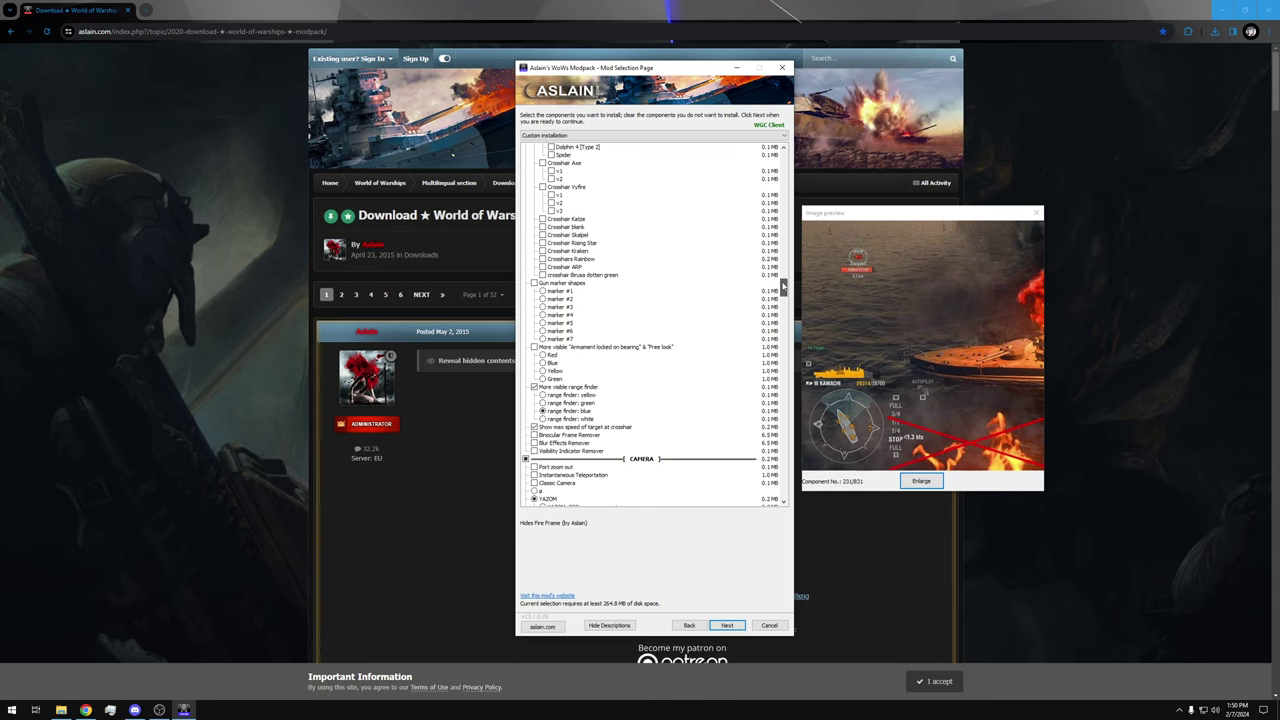
{"action": "left_click", "coordinate": [580, 411]}
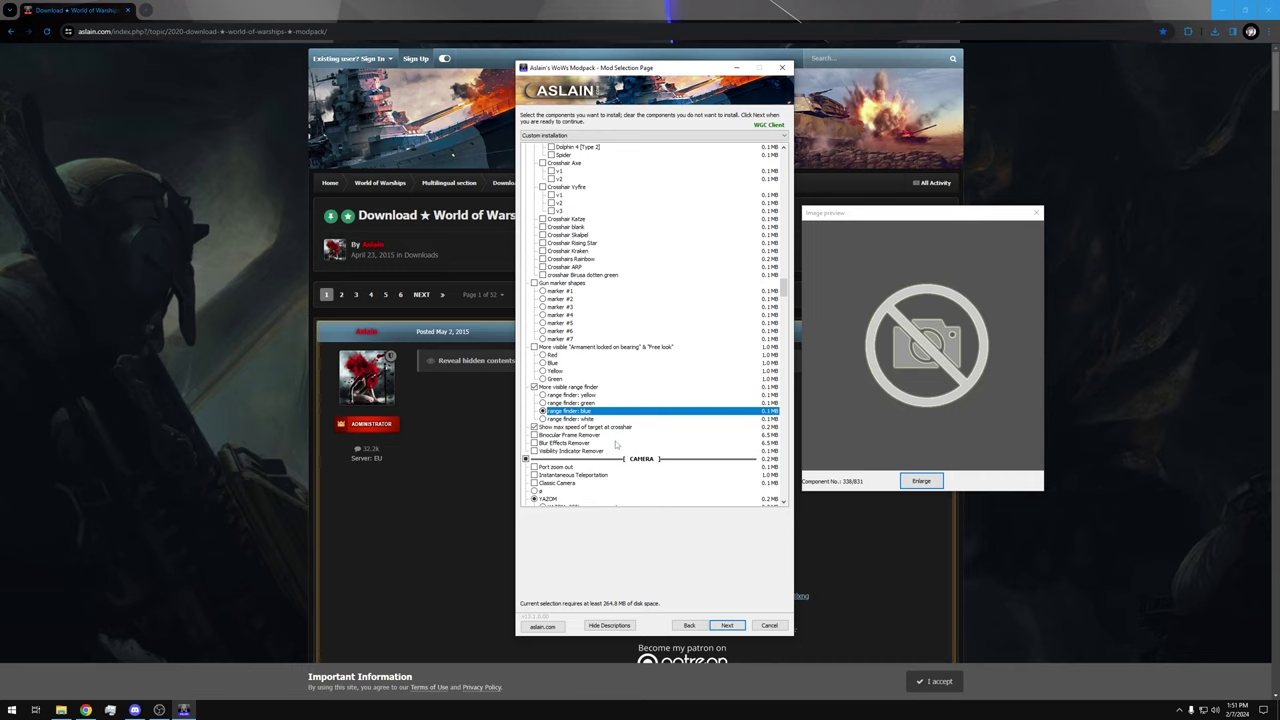
{"action": "left_click", "coordinate": [577, 428]}
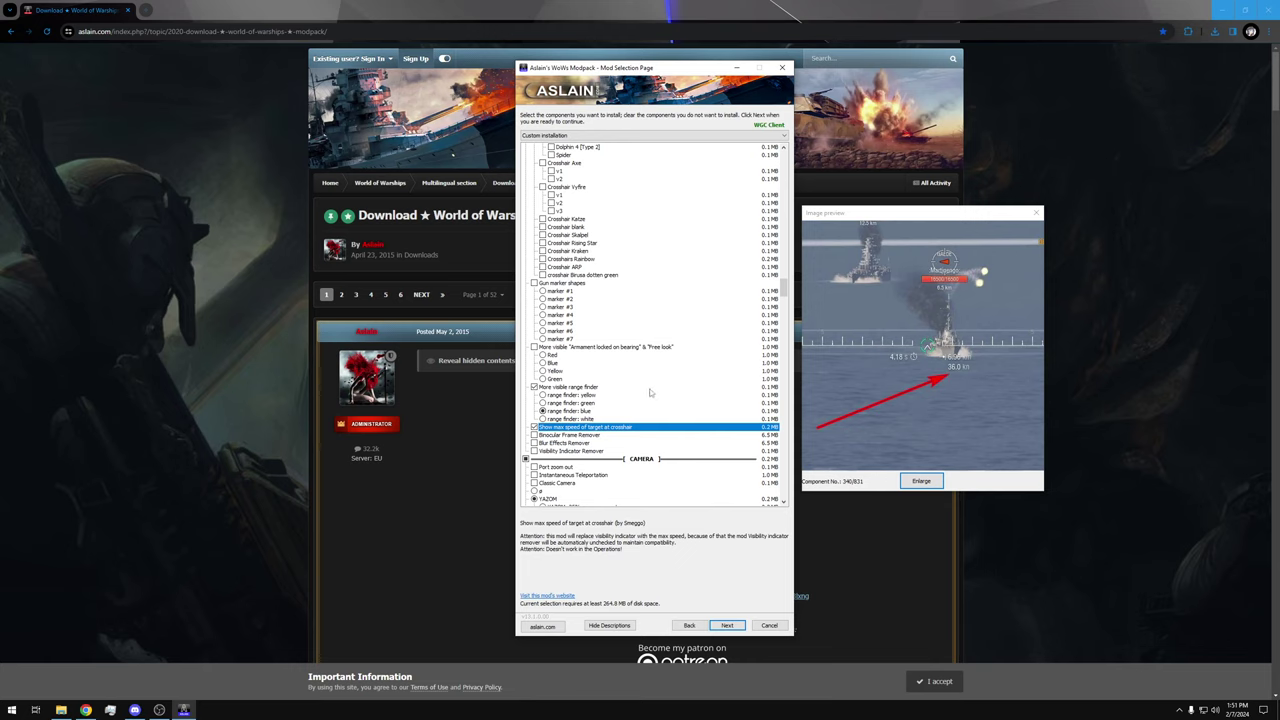
Examine the Camera section's options, including the selected YAZOM zoom-out setting, Odfo Camera and Camera Zeiss
{"action": "scroll", "coordinate": [638, 393], "scroll_direction": "down", "scroll_amount": 2}
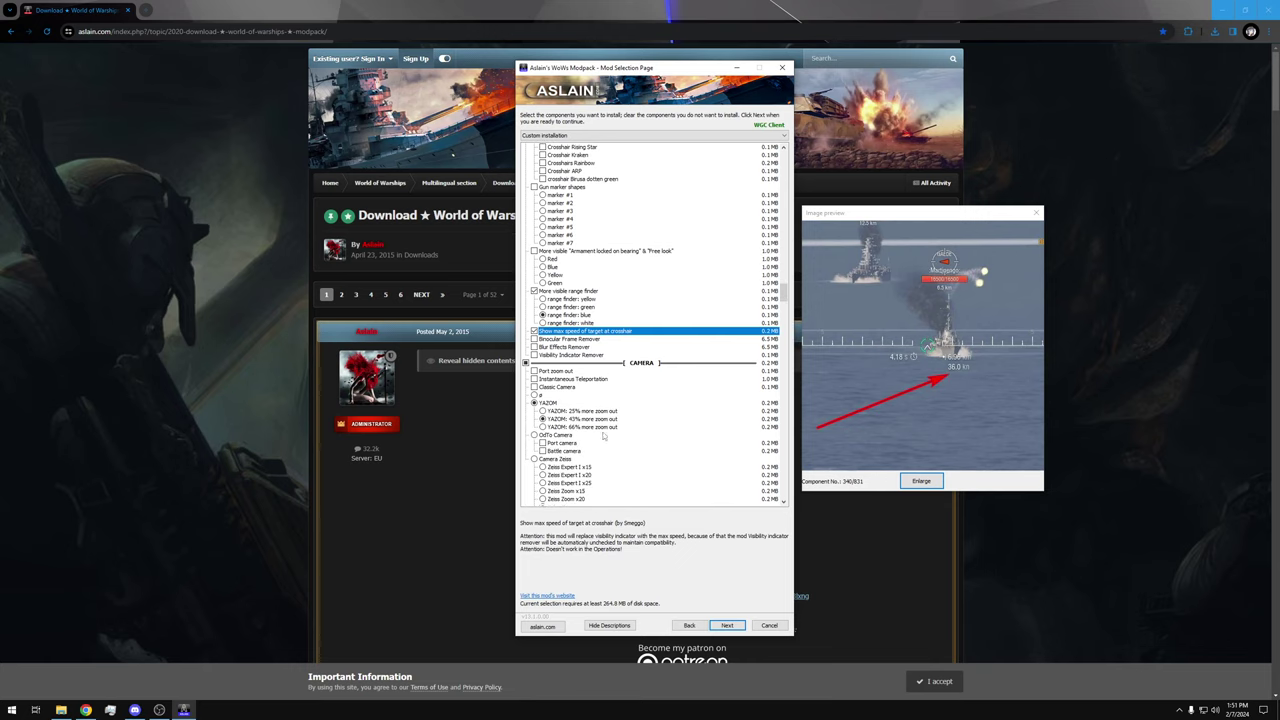
{"action": "scroll", "coordinate": [592, 450], "scroll_direction": "down", "scroll_amount": 2}
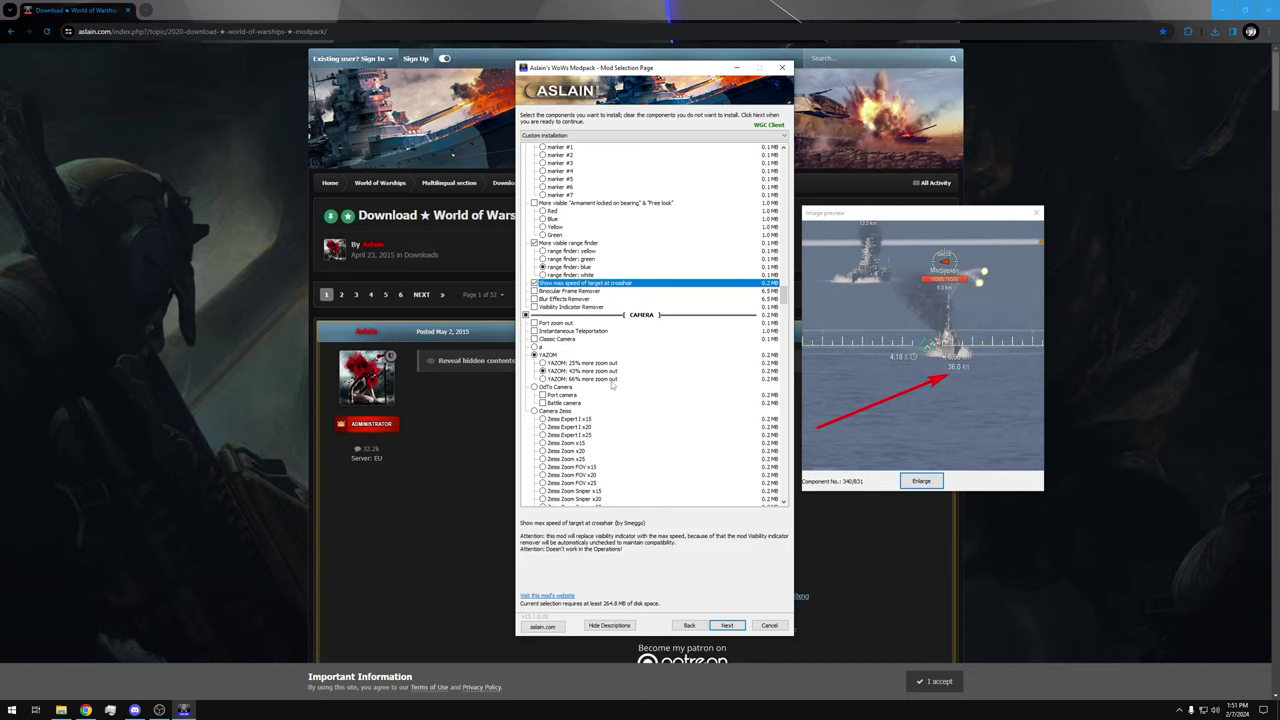
{"action": "scroll", "coordinate": [613, 382], "scroll_direction": "down", "scroll_amount": 1}
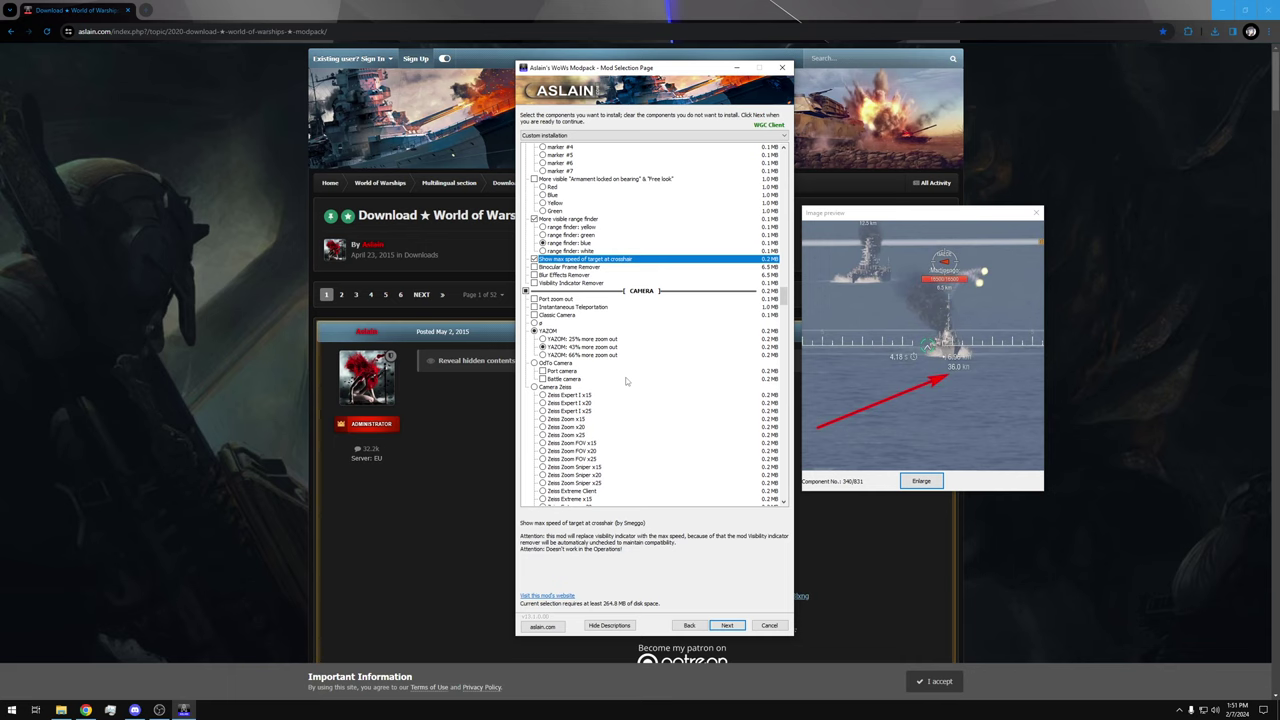
{"action": "scroll", "coordinate": [626, 381], "scroll_direction": "down", "scroll_amount": 4}
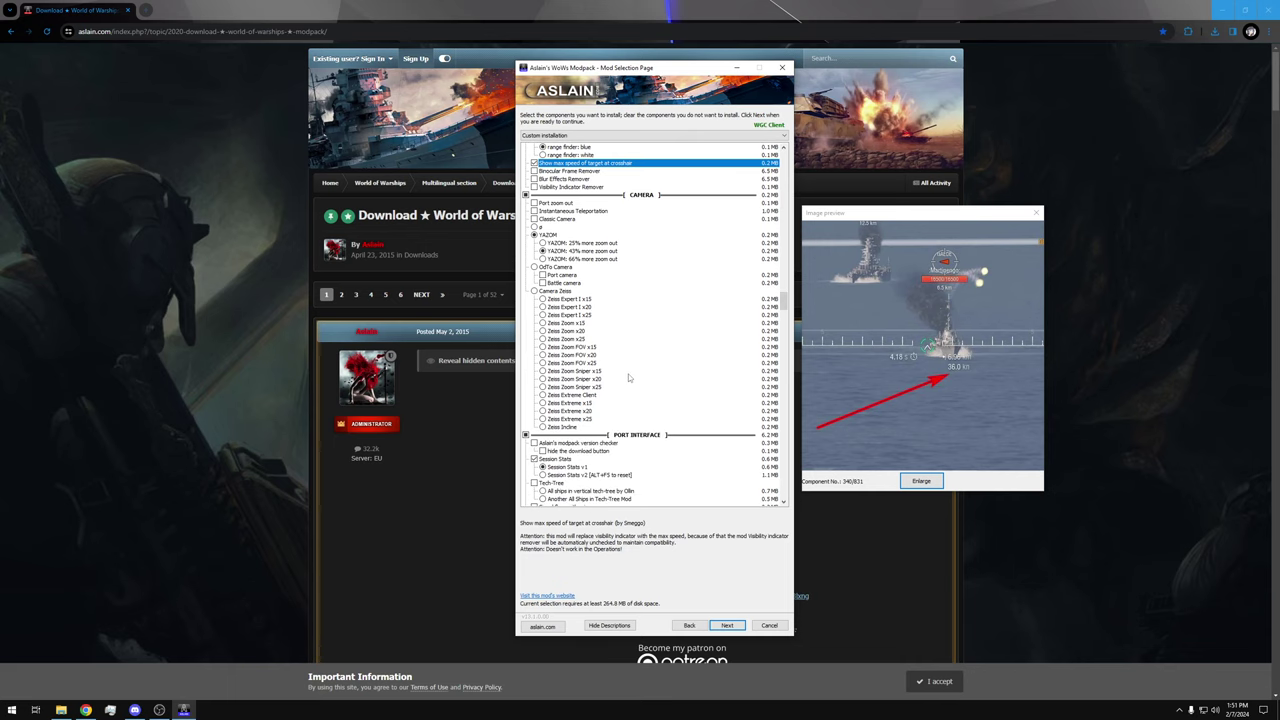
{"action": "scroll", "coordinate": [625, 369], "scroll_direction": "down", "scroll_amount": 2}
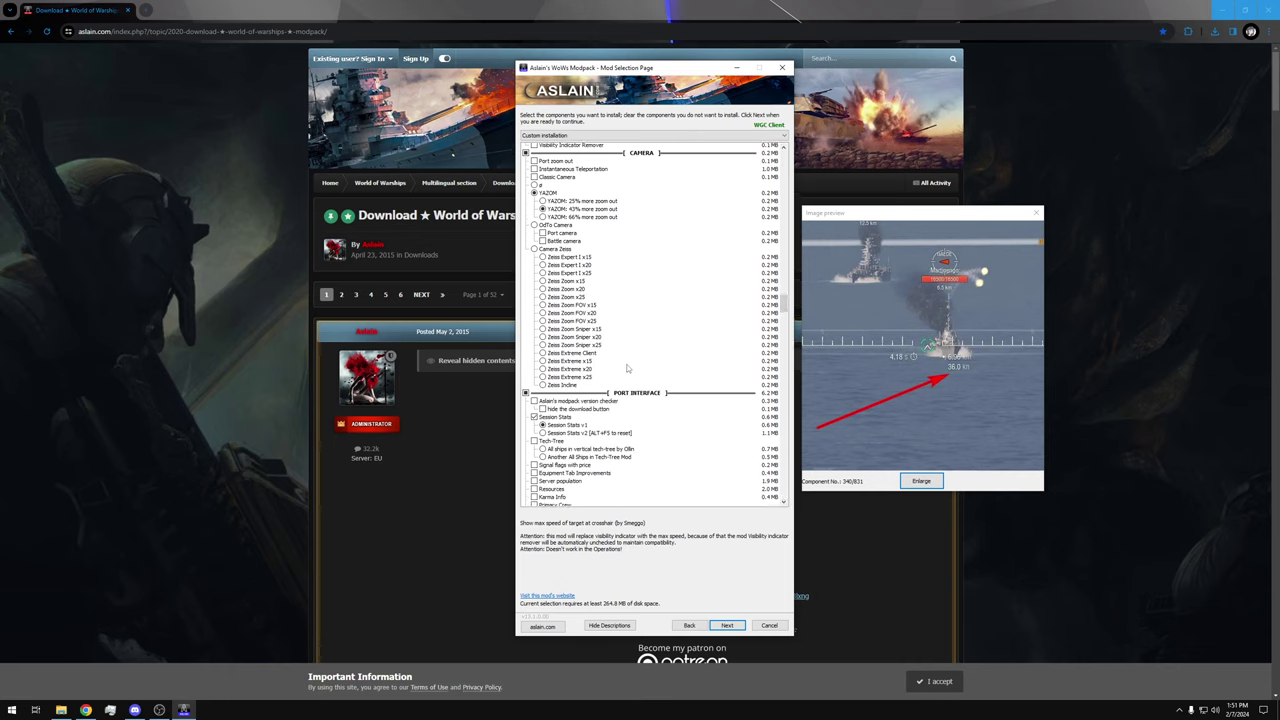
Look over the Port Interface options, including Session Stats, and preview the Crew Assign mod
{"action": "scroll", "coordinate": [660, 363], "scroll_direction": "down", "scroll_amount": 4}
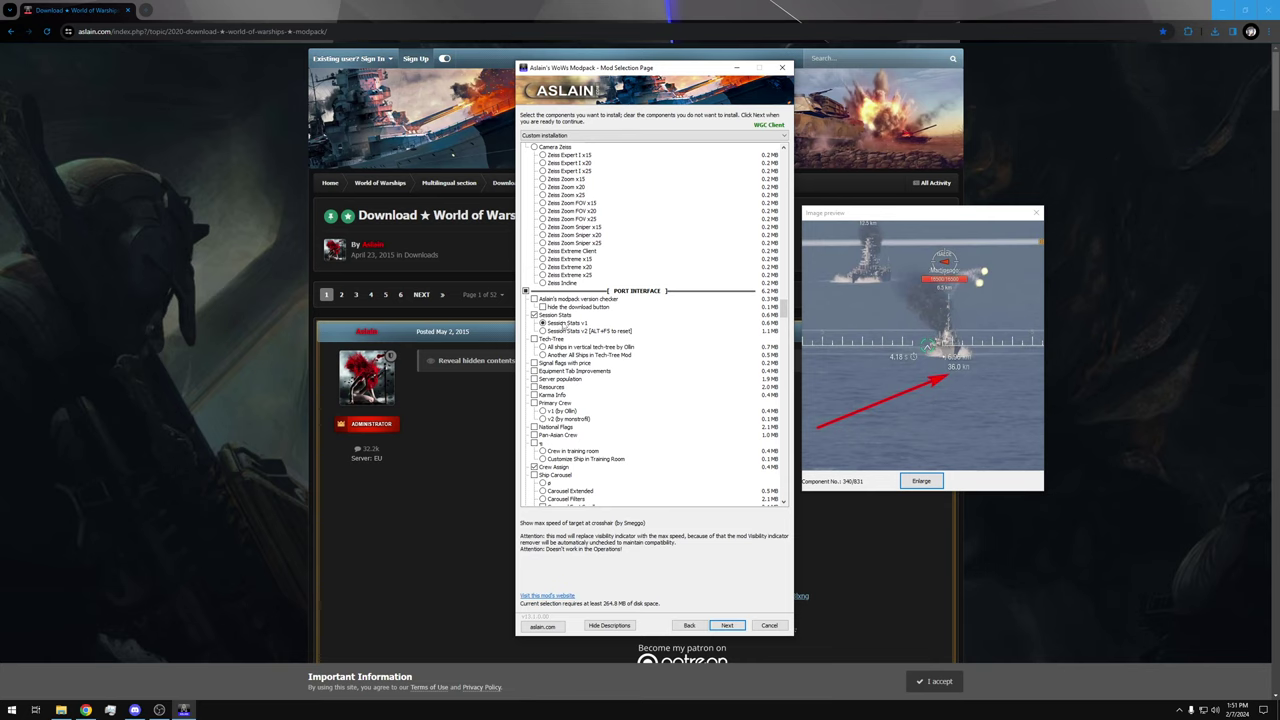
{"action": "scroll", "coordinate": [589, 381], "scroll_direction": "down", "scroll_amount": 1}
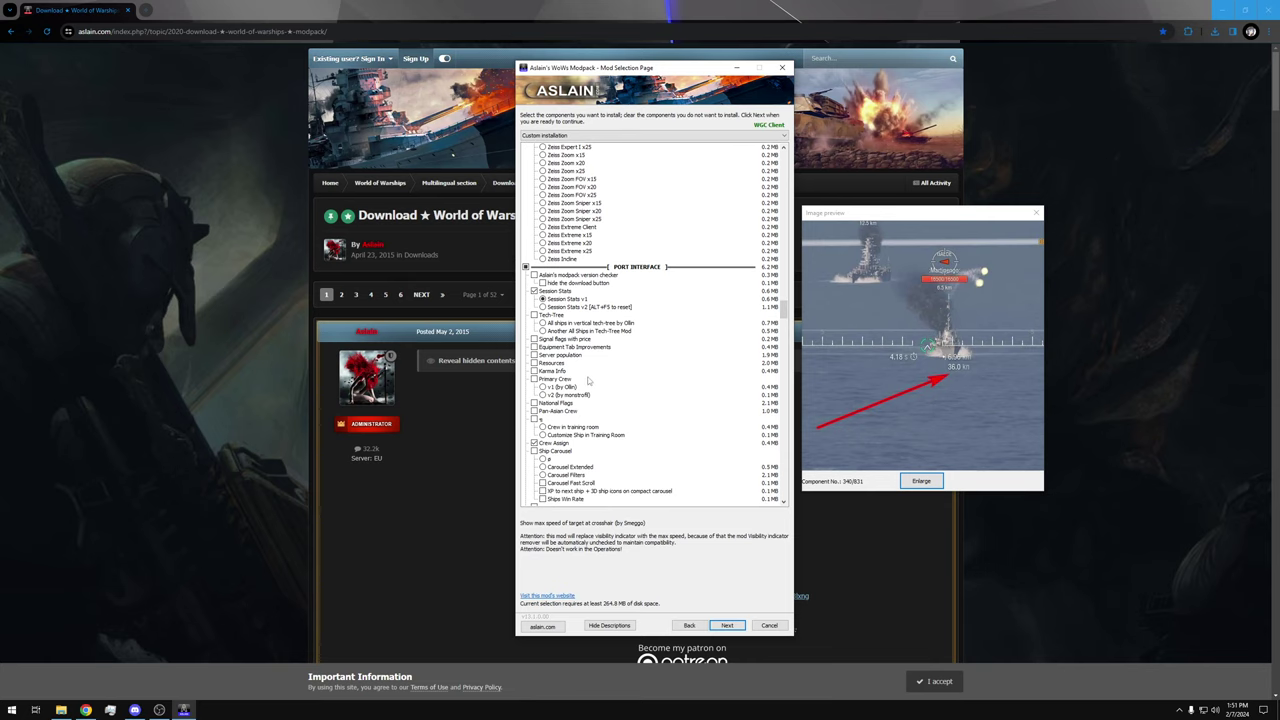
{"action": "left_click", "coordinate": [562, 444]}
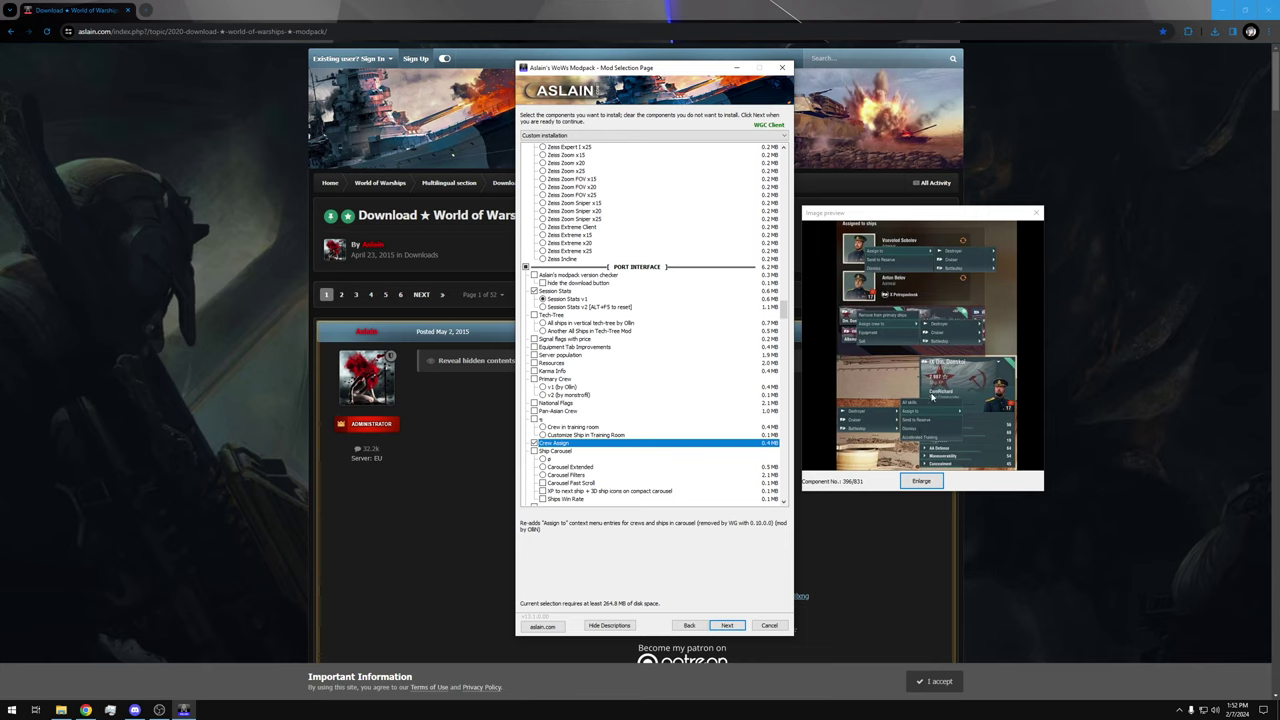
Preview the Auto Container Collector, Adjustable Division Window and No funnel smoke in port mods in the Port Interface section
{"action": "scroll", "coordinate": [605, 410], "scroll_direction": "down", "scroll_amount": 2}
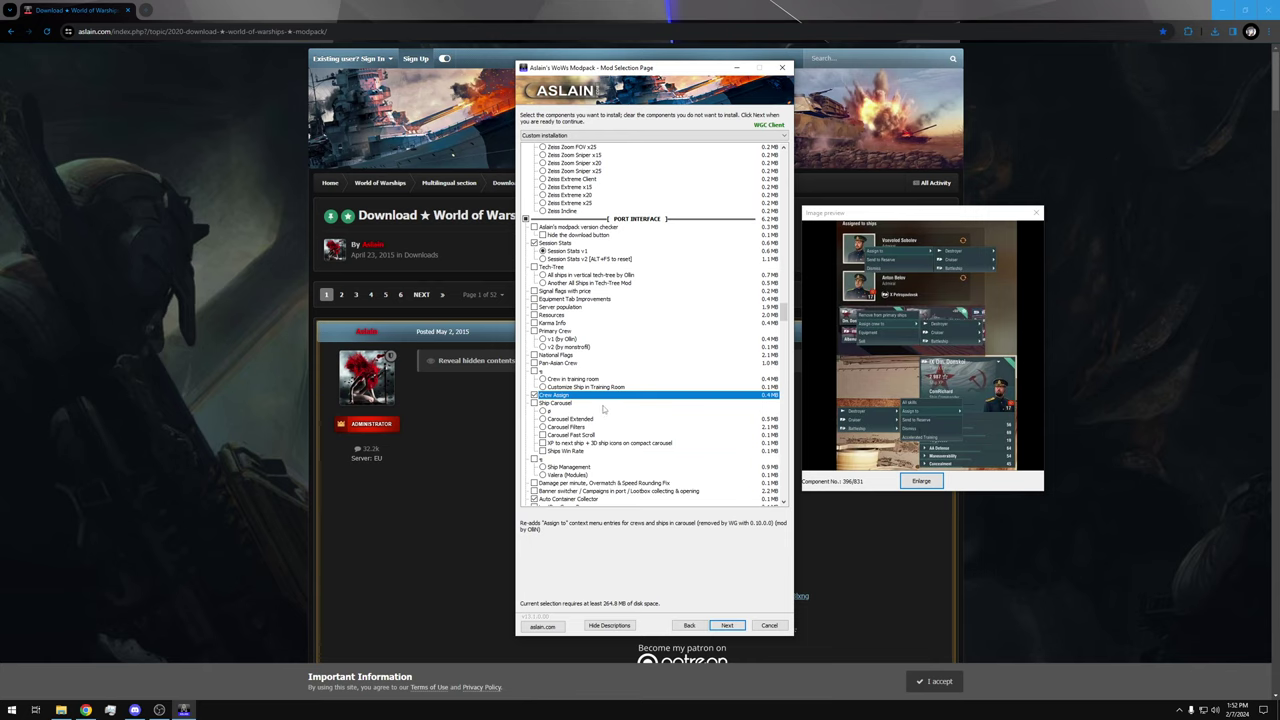
{"action": "scroll", "coordinate": [605, 410], "scroll_direction": "down", "scroll_amount": 1}
{"action": "scroll", "coordinate": [601, 405], "scroll_direction": "down", "scroll_amount": 2}
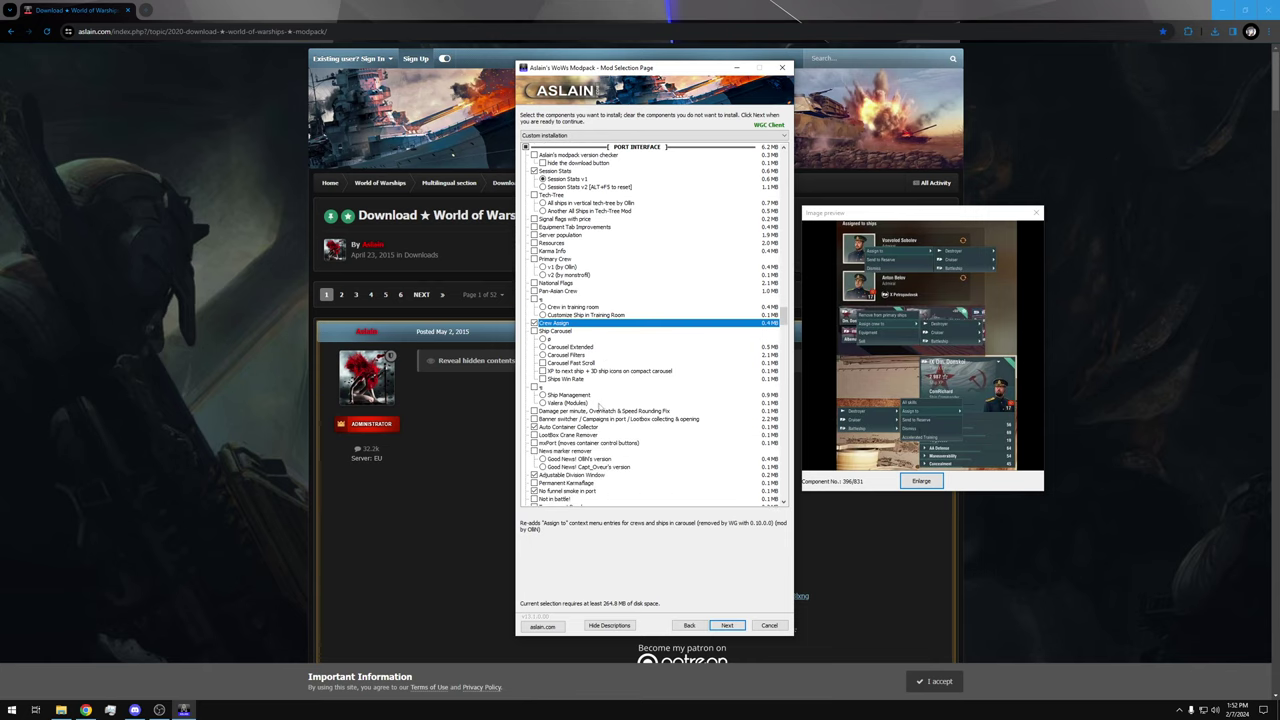
{"action": "left_click", "coordinate": [555, 427]}
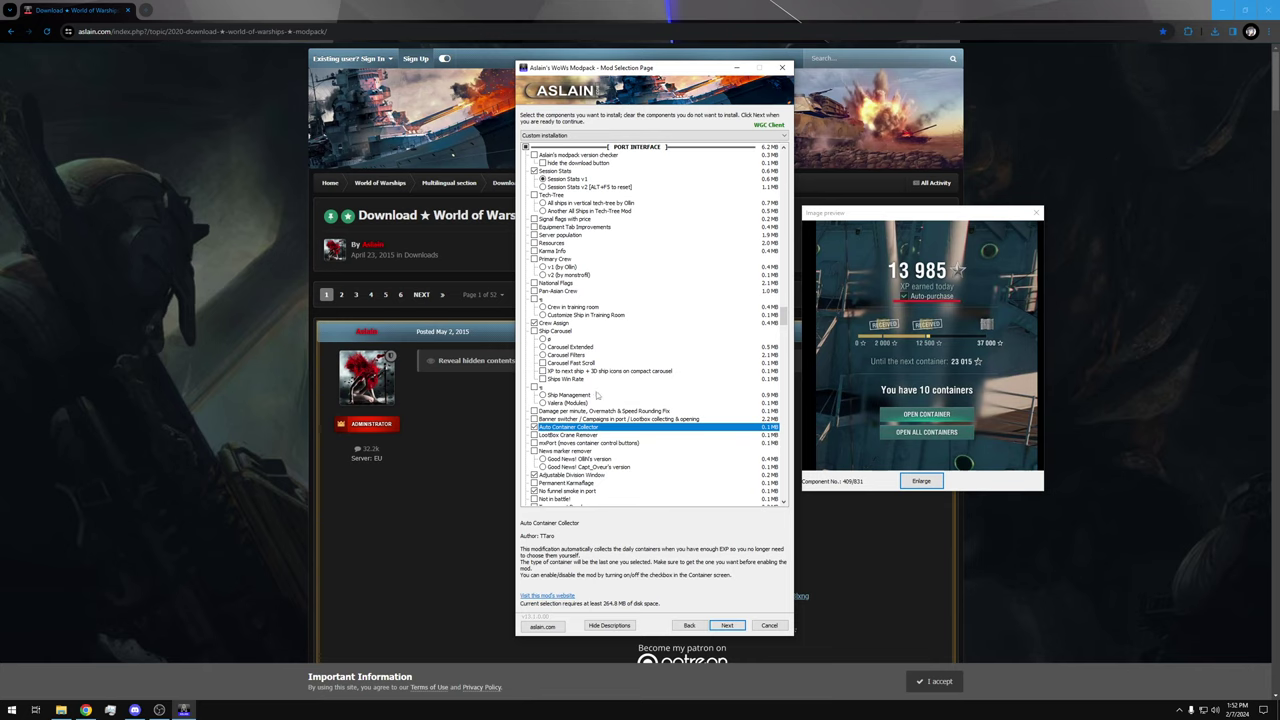
{"action": "scroll", "coordinate": [600, 395], "scroll_direction": "down", "scroll_amount": 2}
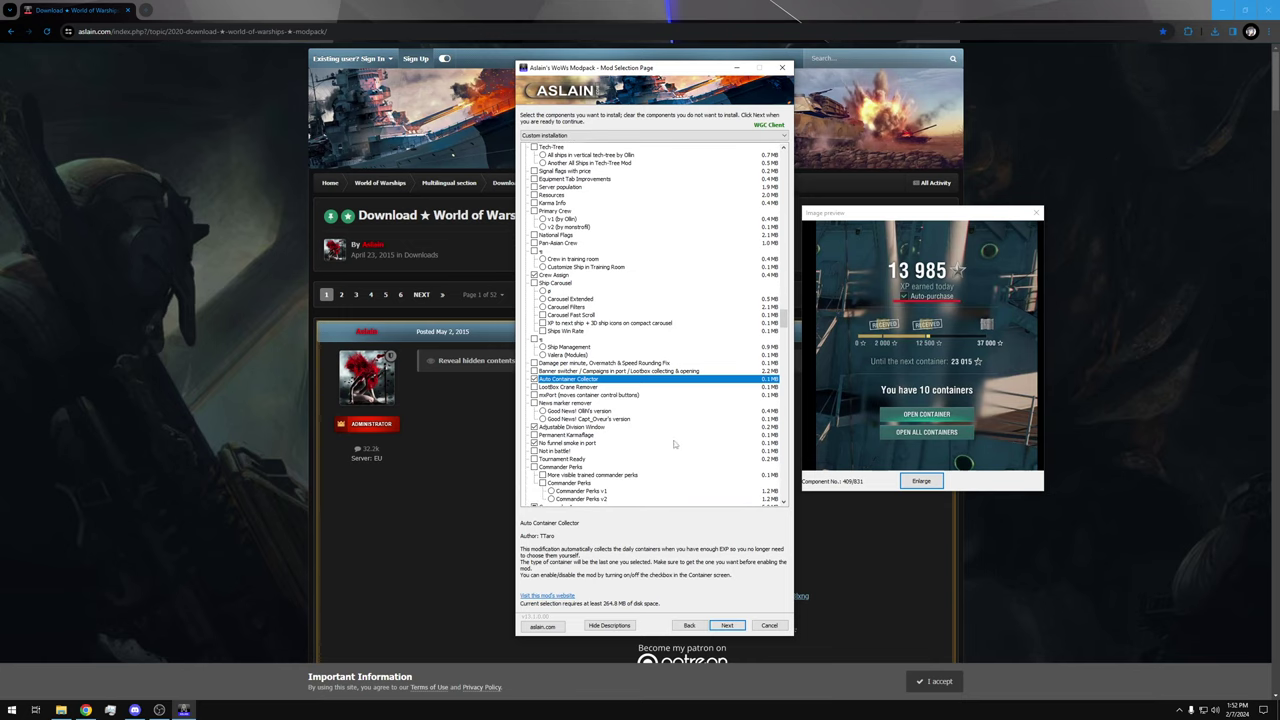
{"action": "left_click", "coordinate": [567, 428]}
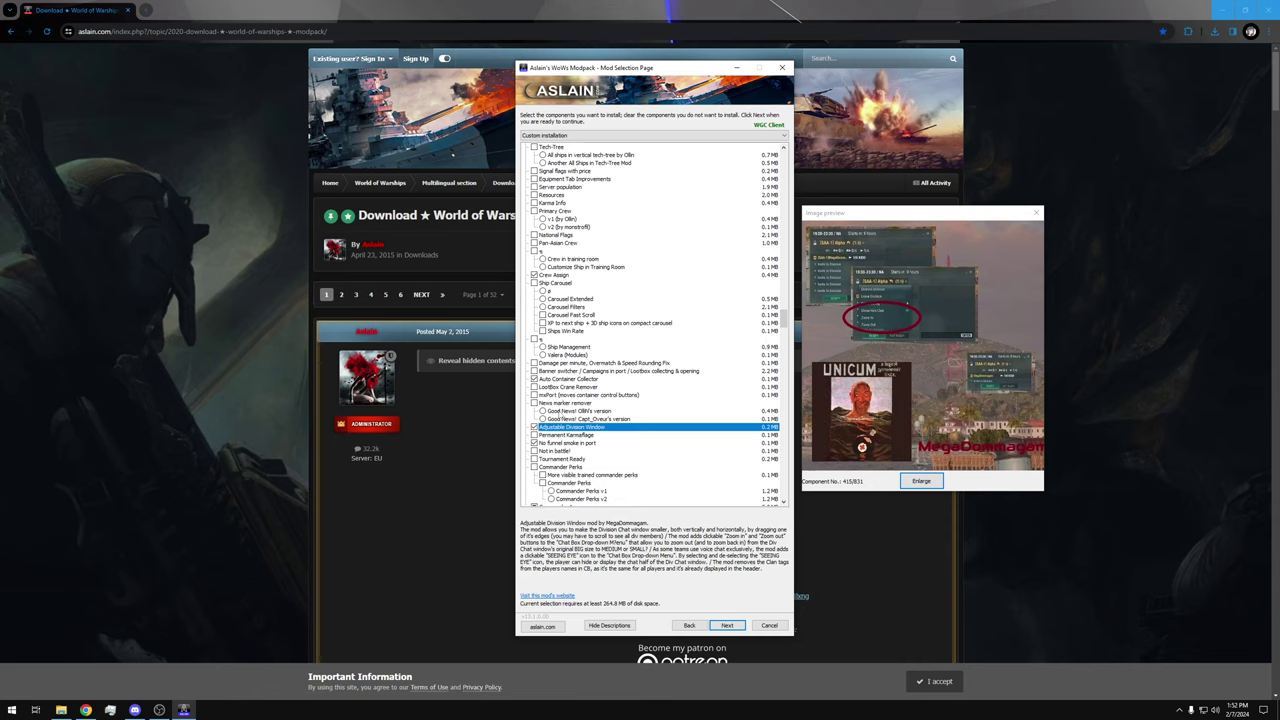
{"action": "scroll", "coordinate": [624, 404], "scroll_direction": "down", "scroll_amount": 3}
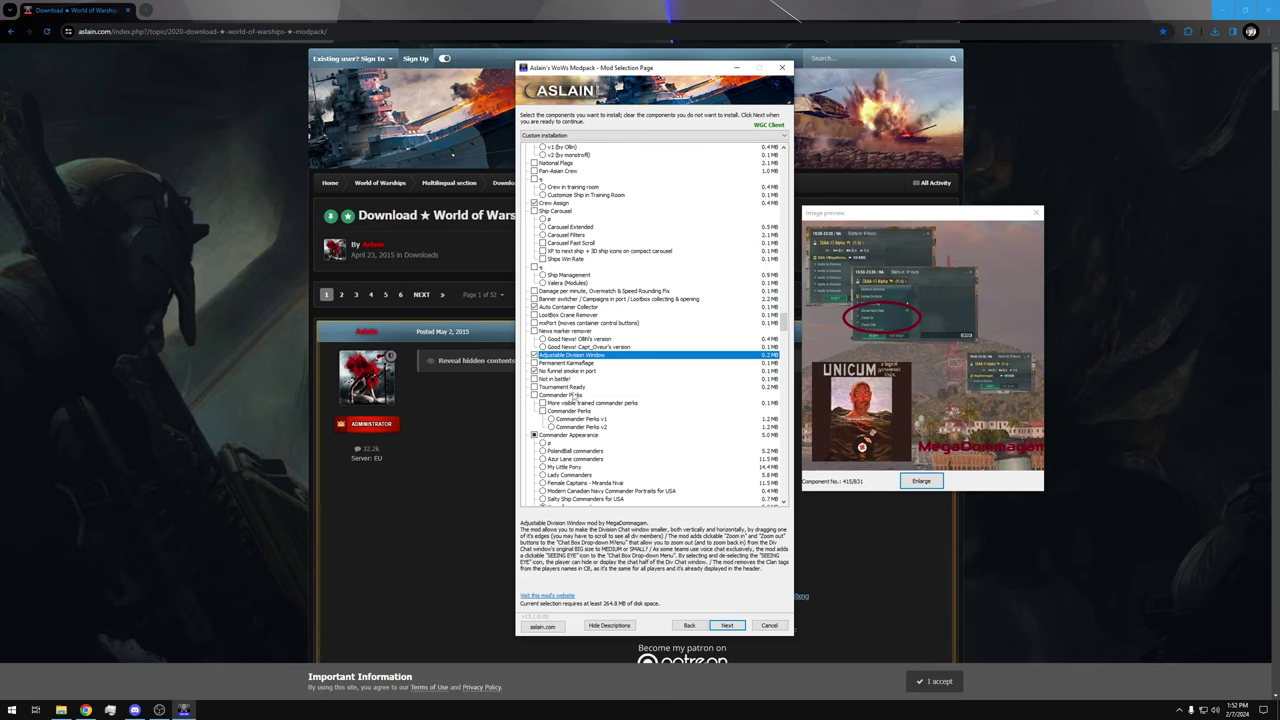
{"action": "left_click", "coordinate": [586, 373]}
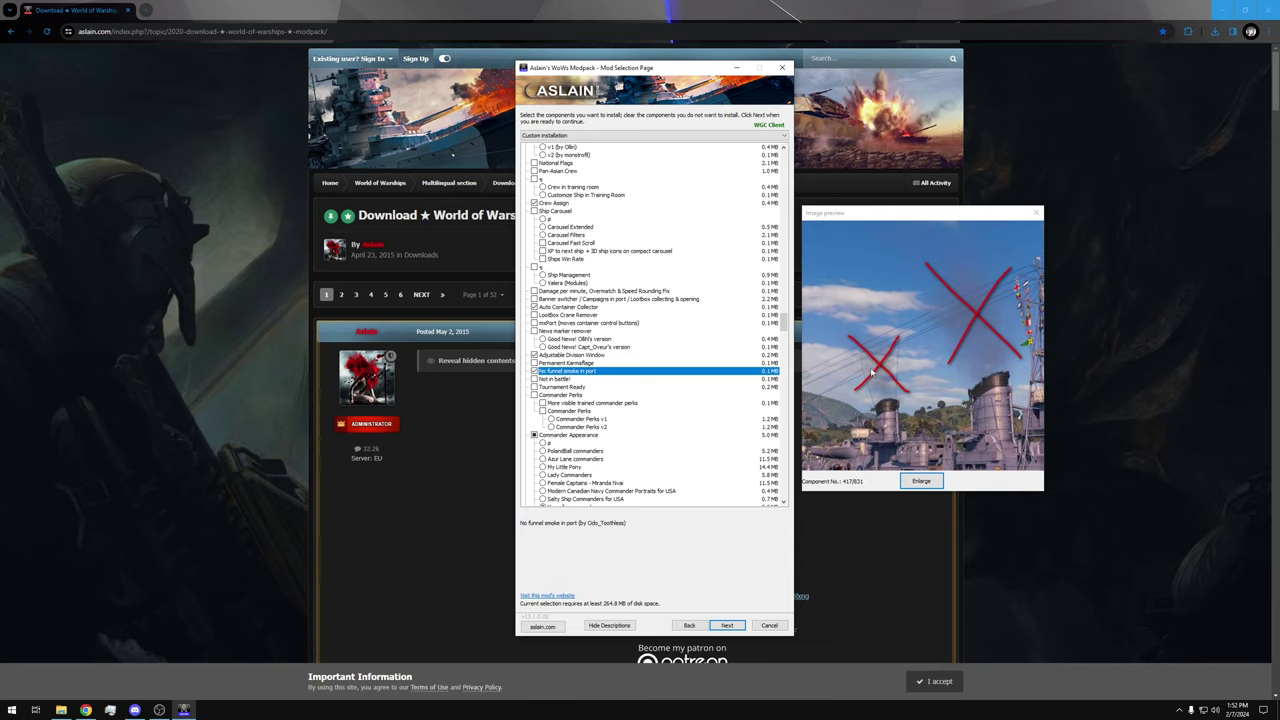
Preview the Kancolle commanders pack and look over the other Commander Appearance options
{"action": "scroll", "coordinate": [742, 358], "scroll_direction": "down", "scroll_amount": 4}
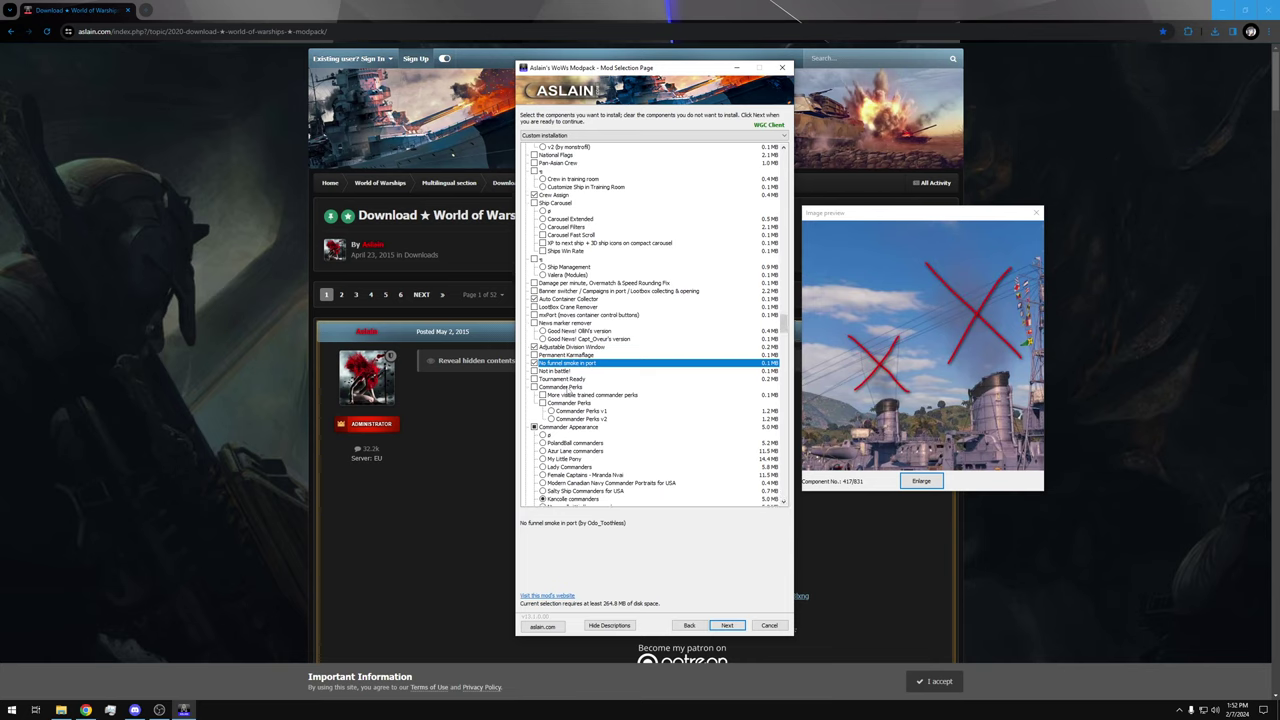
{"action": "left_click", "coordinate": [575, 411]}
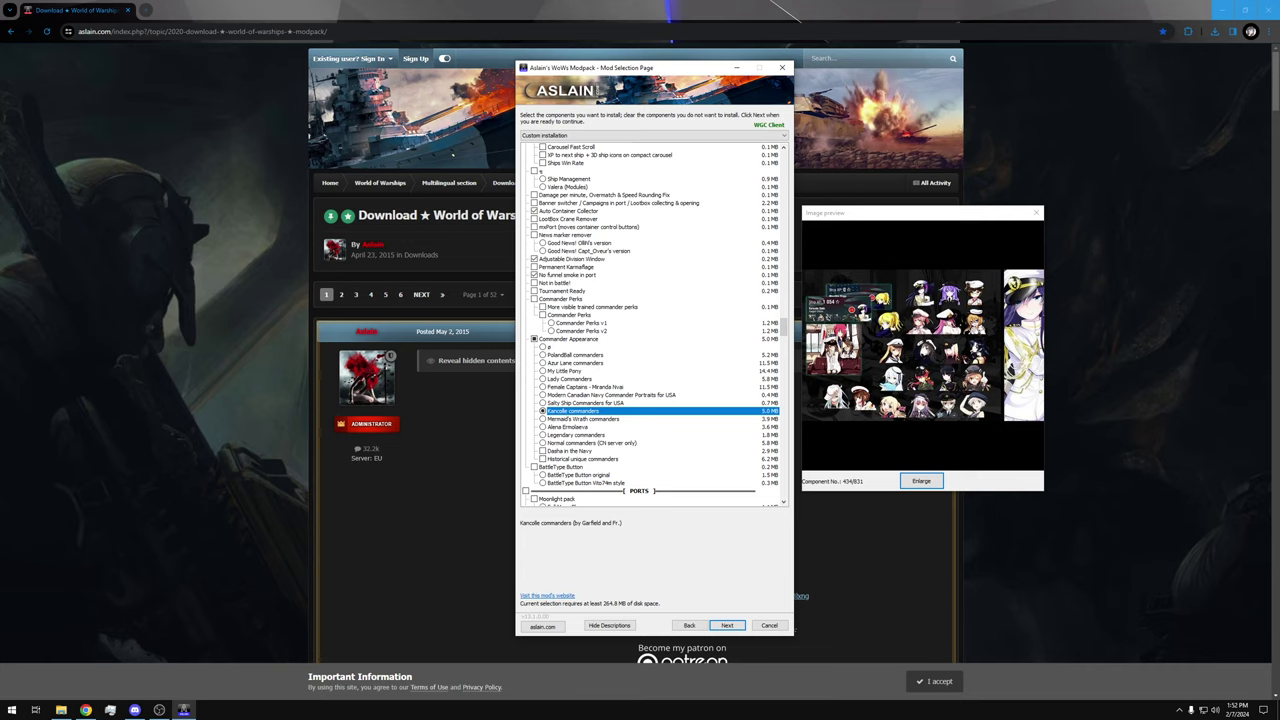
{"action": "scroll", "coordinate": [662, 322], "scroll_direction": "down", "scroll_amount": 3}
{"action": "scroll", "coordinate": [660, 320], "scroll_direction": "down", "scroll_amount": 3}
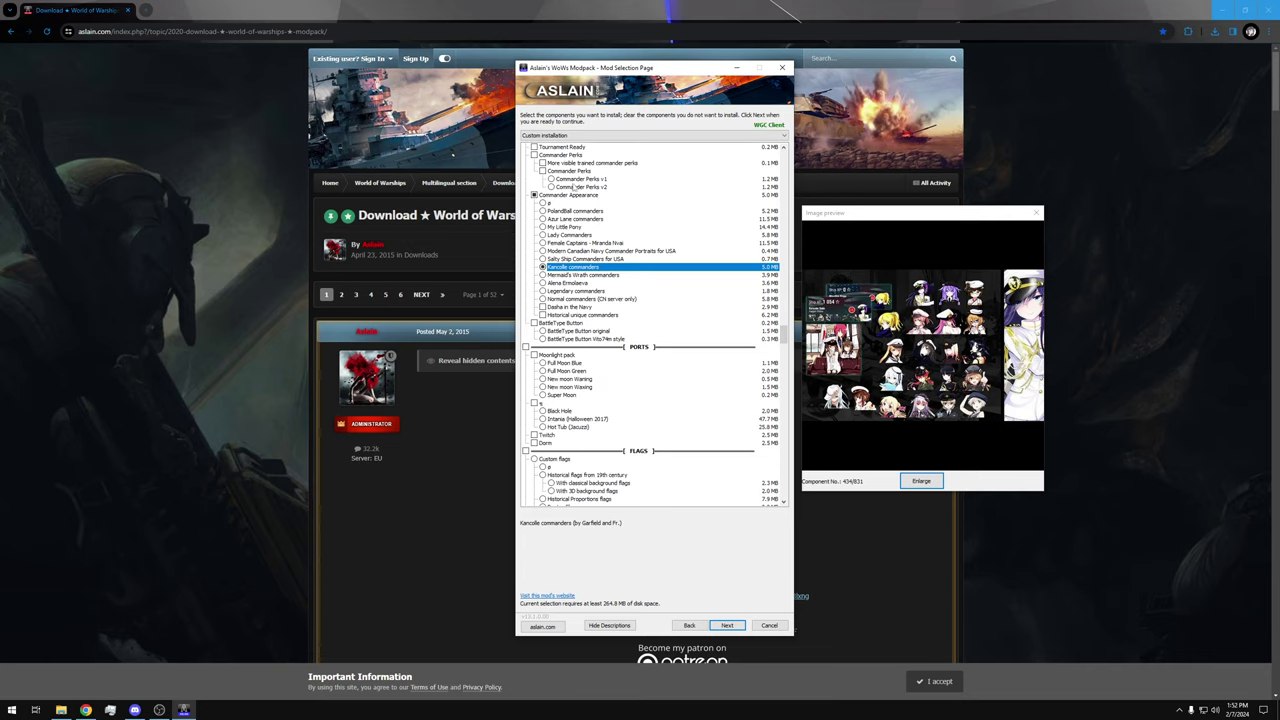
Compare the commander portrait packs from Azur Lane to Salty Ship Commanders for USA, and reselect Kancolle commanders
{"action": "left_click", "coordinate": [572, 219]}
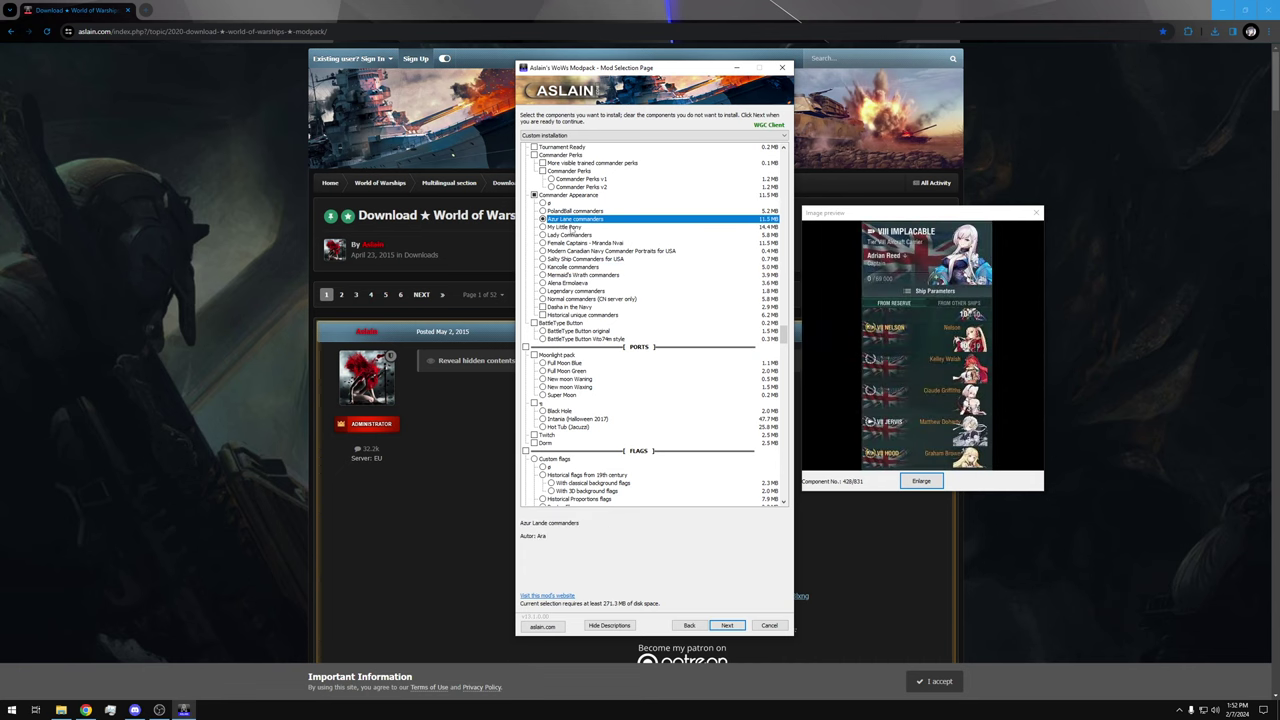
{"action": "left_click", "coordinate": [572, 227]}
{"action": "left_click", "coordinate": [572, 235]}
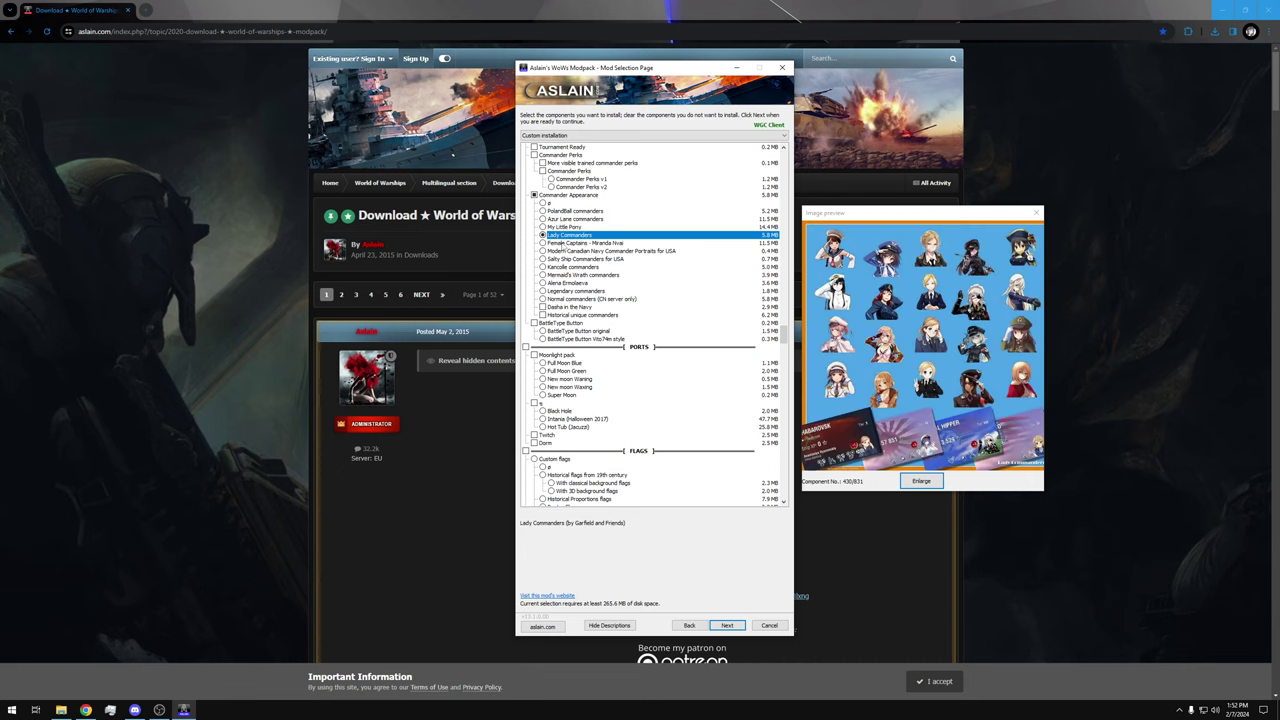
{"action": "left_click", "coordinate": [586, 244]}
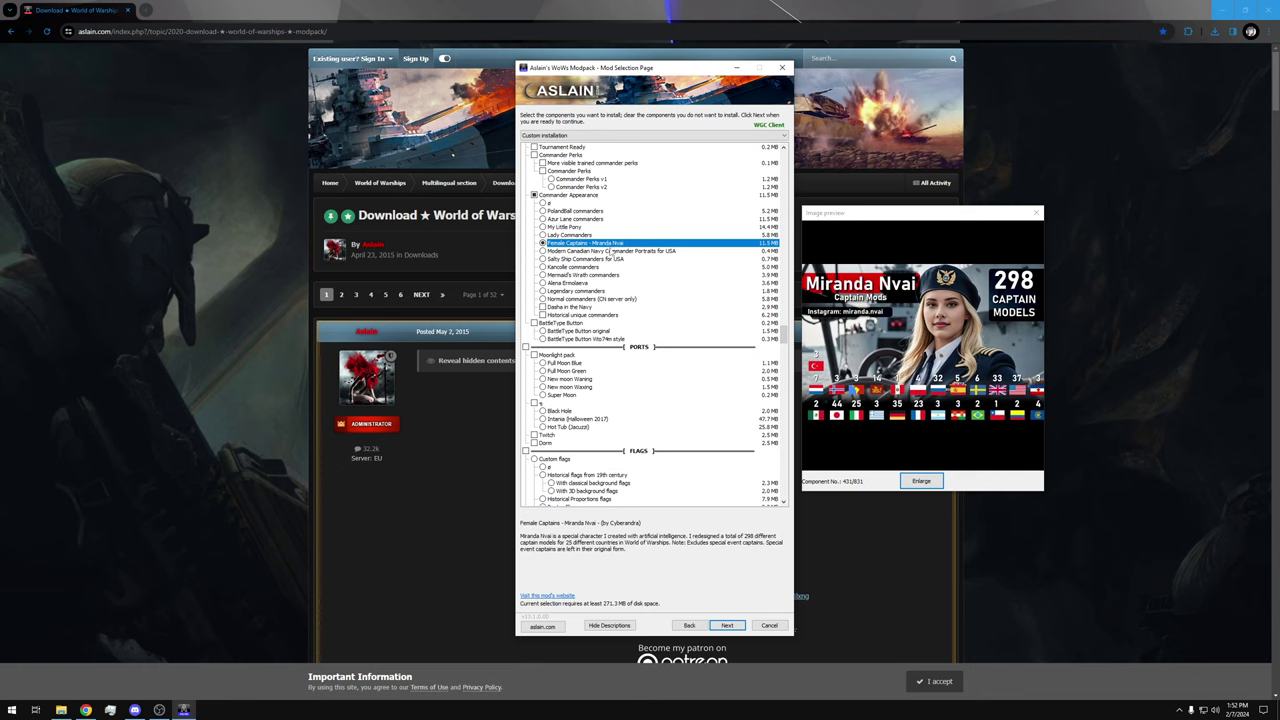
{"action": "left_click", "coordinate": [613, 251]}
{"action": "left_click", "coordinate": [610, 259]}
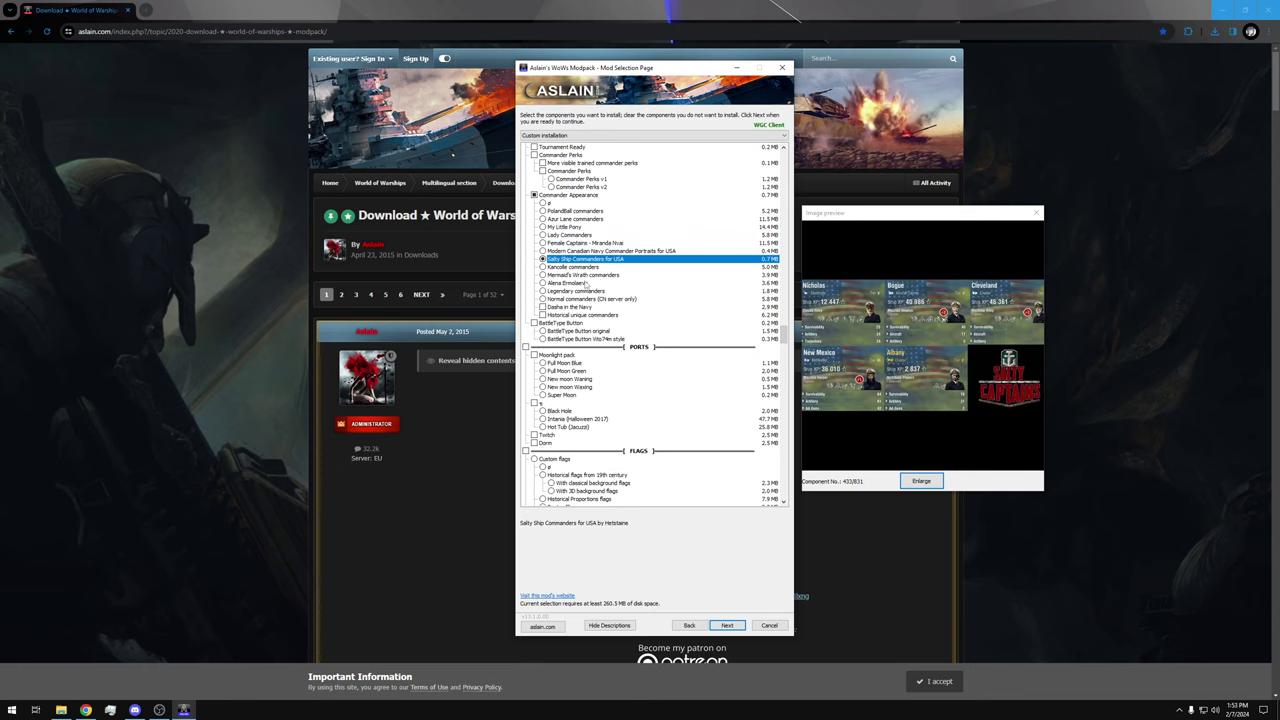
{"action": "left_click", "coordinate": [595, 268]}
Look through the Ports, Flags and Ammo Customization sections, including shell models, tracer contrails and torpedo trails
{"action": "scroll", "coordinate": [663, 276], "scroll_direction": "down", "scroll_amount": 1}
{"action": "scroll", "coordinate": [663, 276], "scroll_direction": "down", "scroll_amount": 1}
{"action": "scroll", "coordinate": [668, 270], "scroll_direction": "down", "scroll_amount": 2}
{"action": "scroll", "coordinate": [670, 268], "scroll_direction": "down", "scroll_amount": 3}
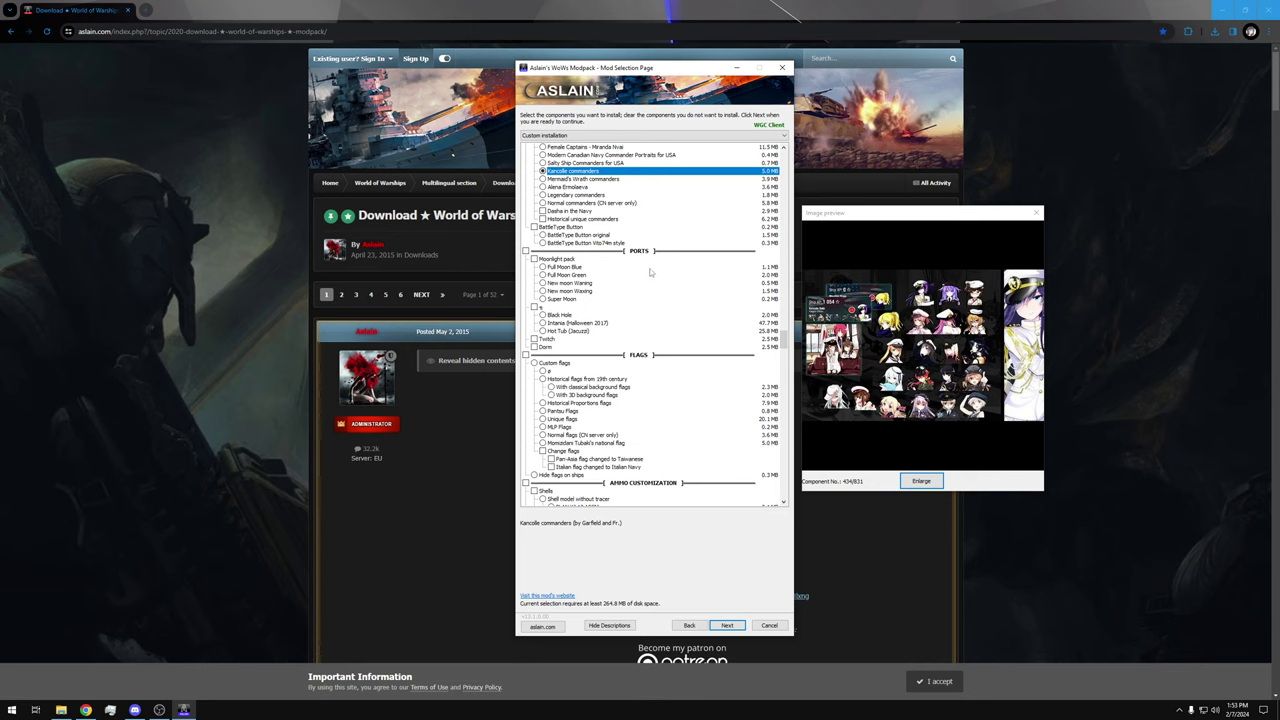
{"action": "scroll", "coordinate": [545, 280], "scroll_direction": "down", "scroll_amount": 1}
{"action": "scroll", "coordinate": [549, 318], "scroll_direction": "down", "scroll_amount": 3}
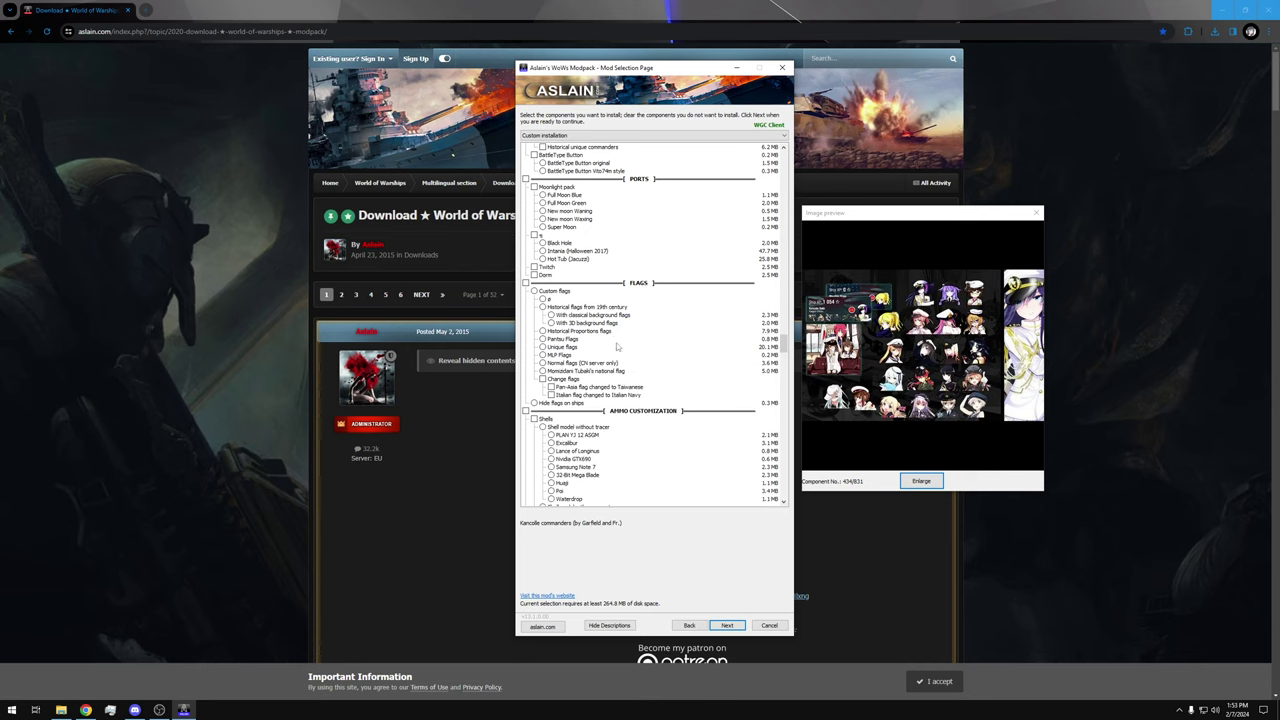
{"action": "scroll", "coordinate": [630, 309], "scroll_direction": "down", "scroll_amount": 3}
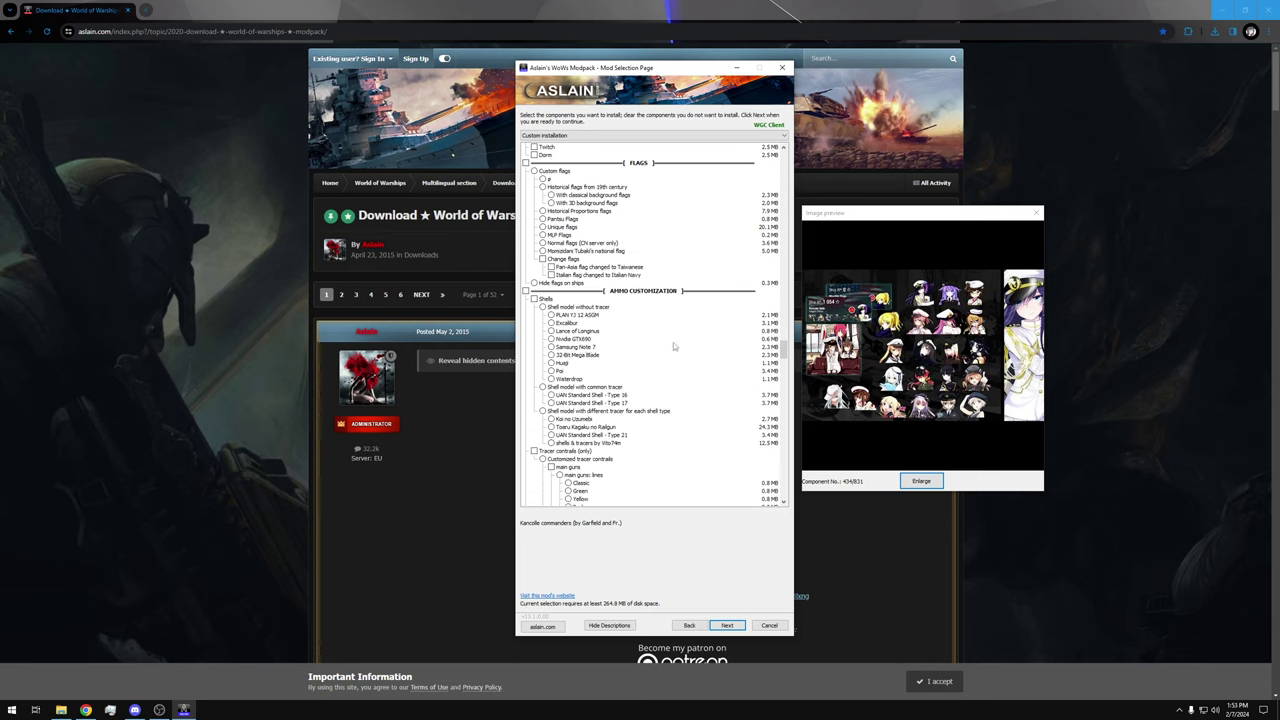
{"action": "scroll", "coordinate": [650, 335], "scroll_direction": "down", "scroll_amount": 5}
{"action": "scroll", "coordinate": [632, 320], "scroll_direction": "down", "scroll_amount": 8}
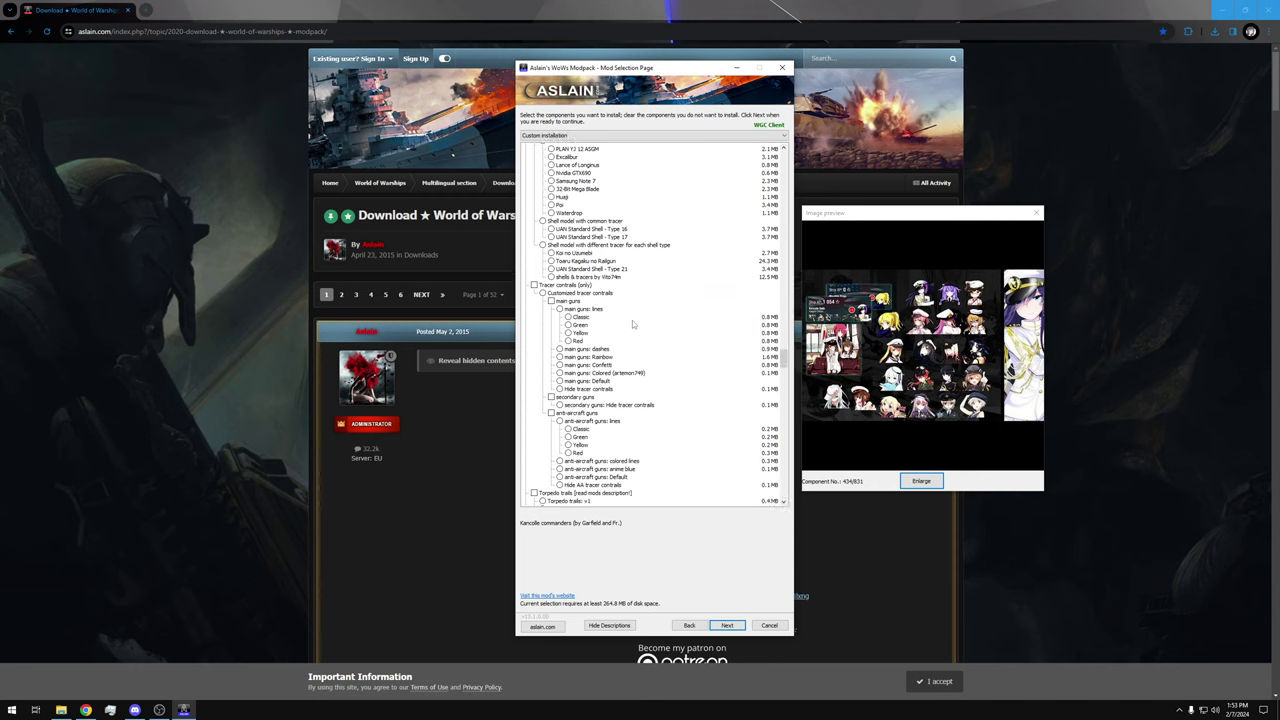
{"action": "scroll", "coordinate": [583, 357], "scroll_direction": "down", "scroll_amount": 2}
{"action": "scroll", "coordinate": [619, 330], "scroll_direction": "down", "scroll_amount": 2}
{"action": "scroll", "coordinate": [619, 330], "scroll_direction": "down", "scroll_amount": 2}
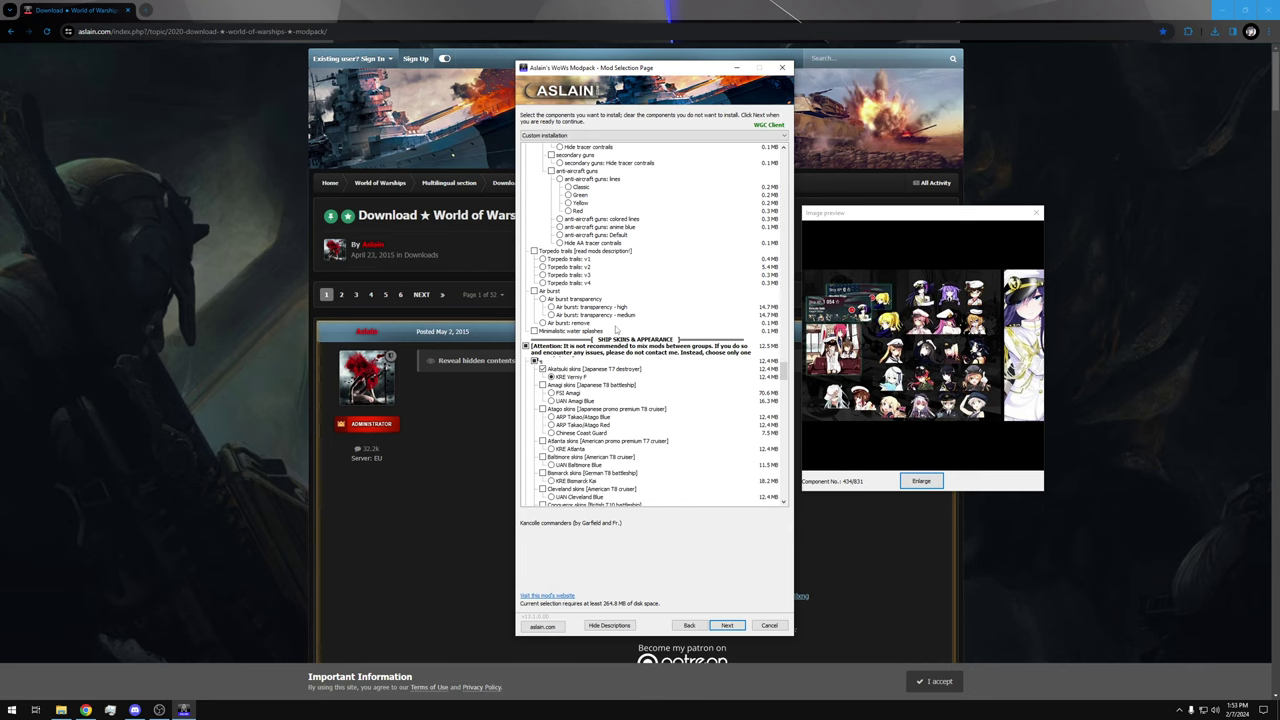
Preview the KRE Verniy F skin for the Akatsuki and look through the other ship skins in Ship Skins & Appearance
{"action": "scroll", "coordinate": [588, 337], "scroll_direction": "down", "scroll_amount": 4}
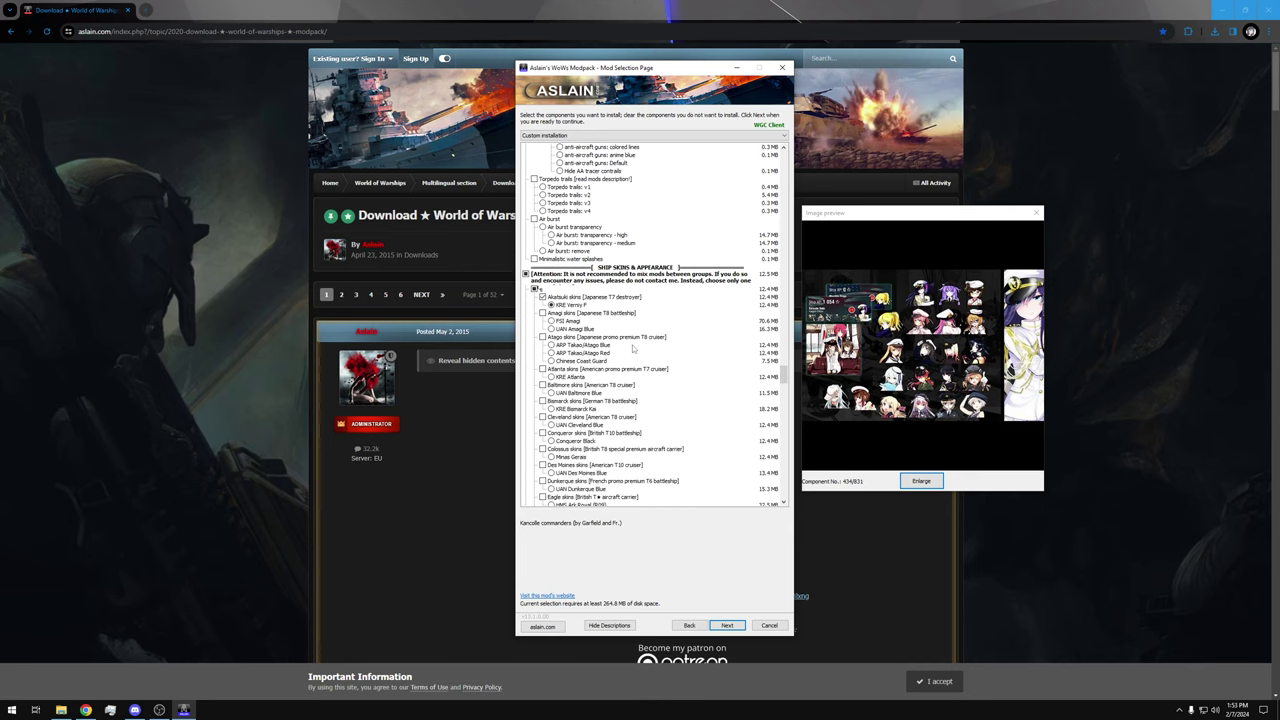
{"action": "scroll", "coordinate": [690, 328], "scroll_direction": "down", "scroll_amount": 3}
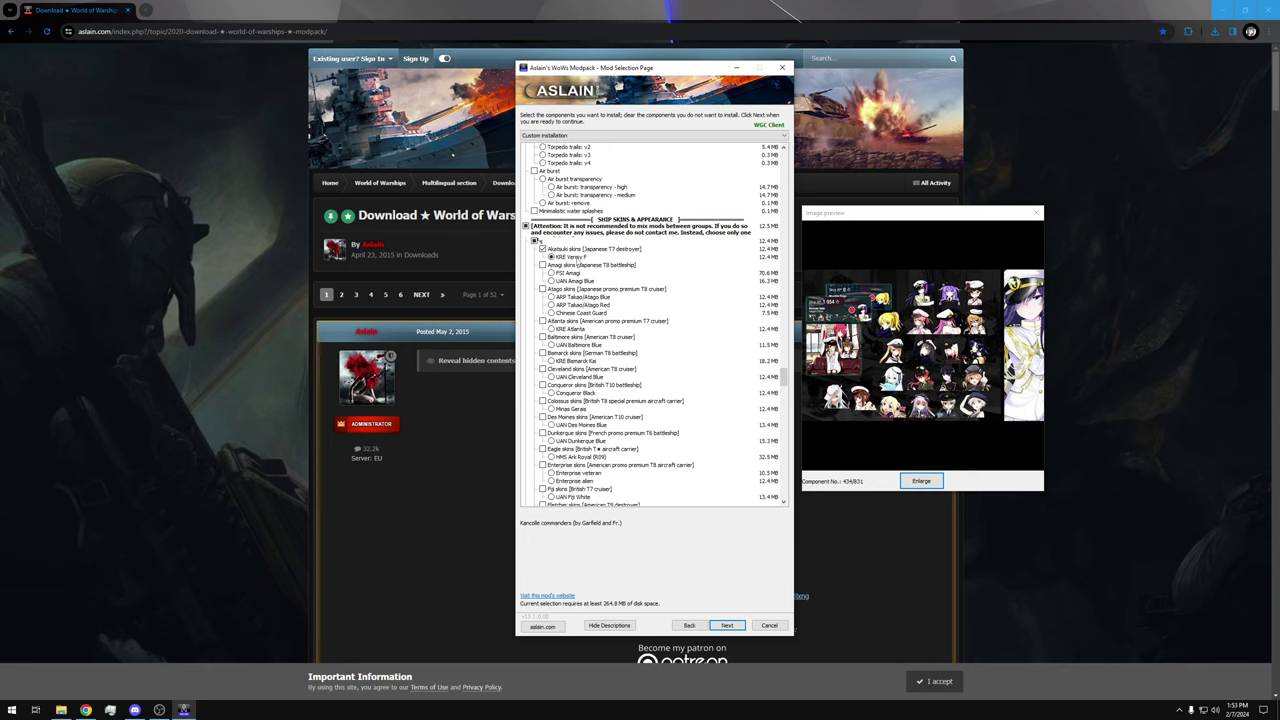
{"action": "left_click", "coordinate": [578, 259]}
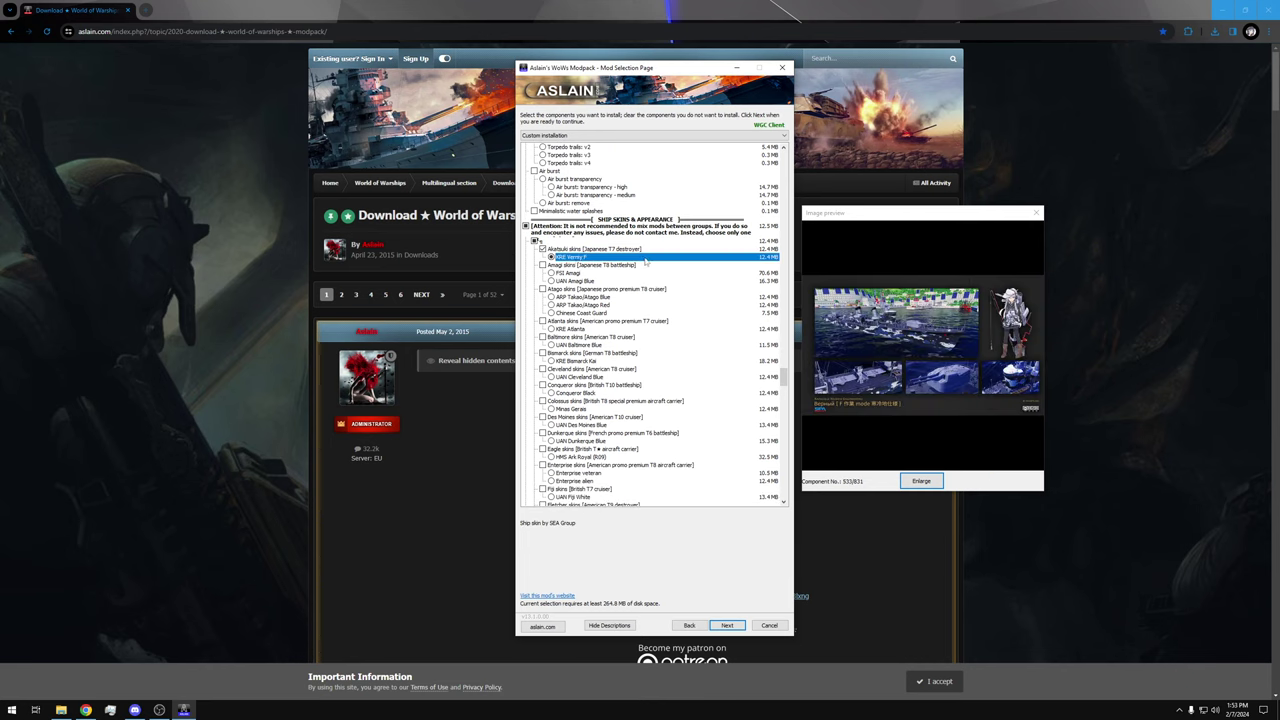
{"action": "scroll", "coordinate": [688, 286], "scroll_direction": "down", "scroll_amount": 7}
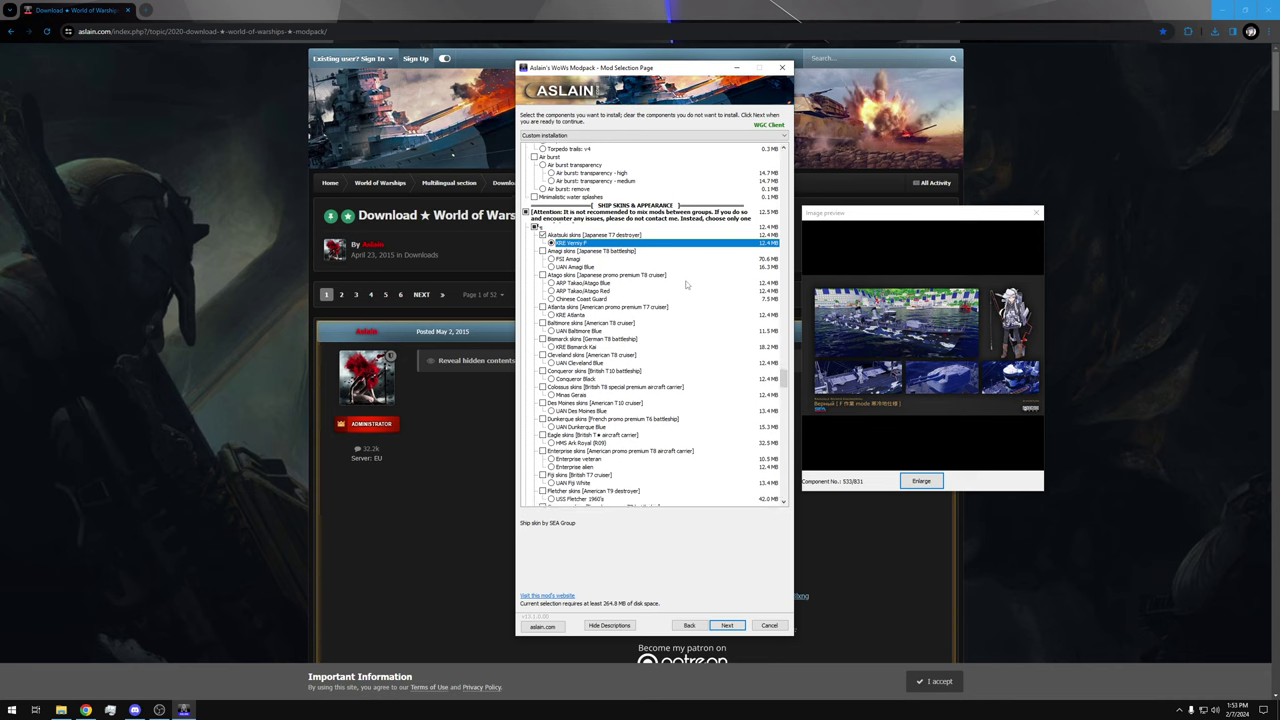
{"action": "scroll", "coordinate": [717, 344], "scroll_direction": "down", "scroll_amount": 12}
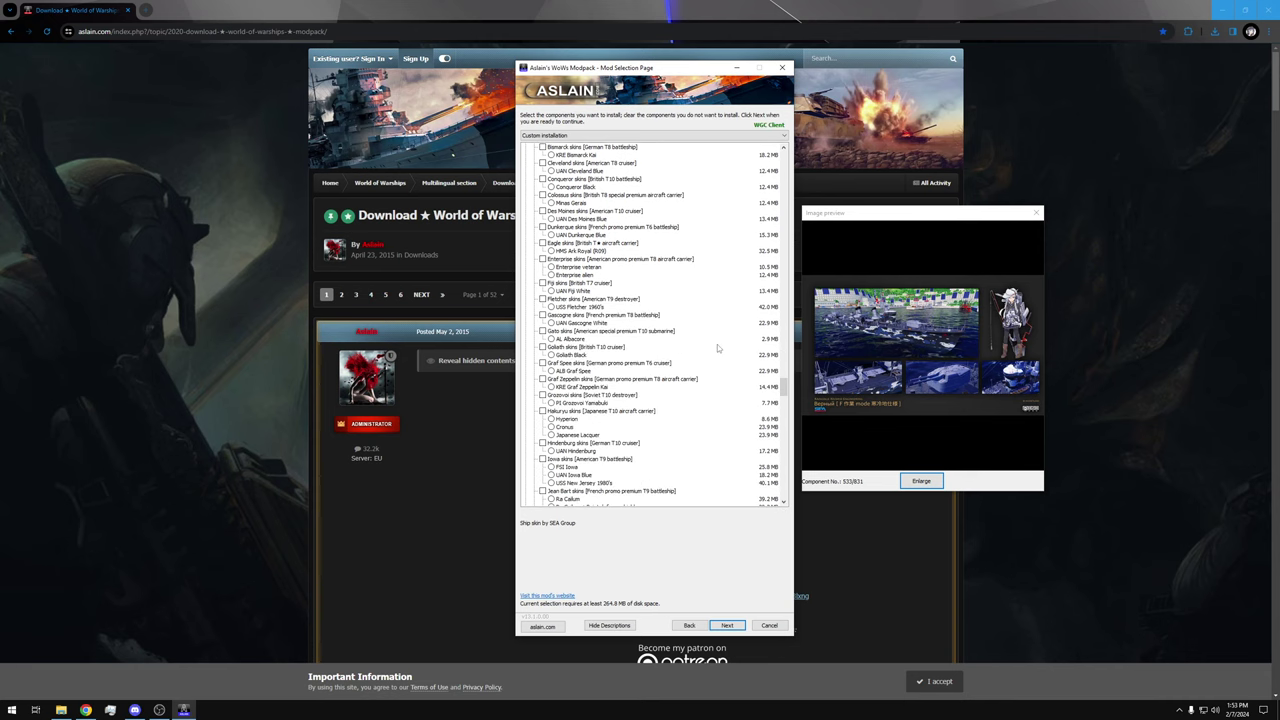
{"action": "scroll", "coordinate": [783, 398], "scroll_direction": "down", "scroll_amount": 7}
{"action": "scroll", "coordinate": [783, 398], "scroll_direction": "down", "scroll_amount": 12}
{"action": "scroll", "coordinate": [783, 405], "scroll_direction": "down", "scroll_amount": 20}
{"action": "scroll", "coordinate": [783, 430], "scroll_direction": "down", "scroll_amount": 12}
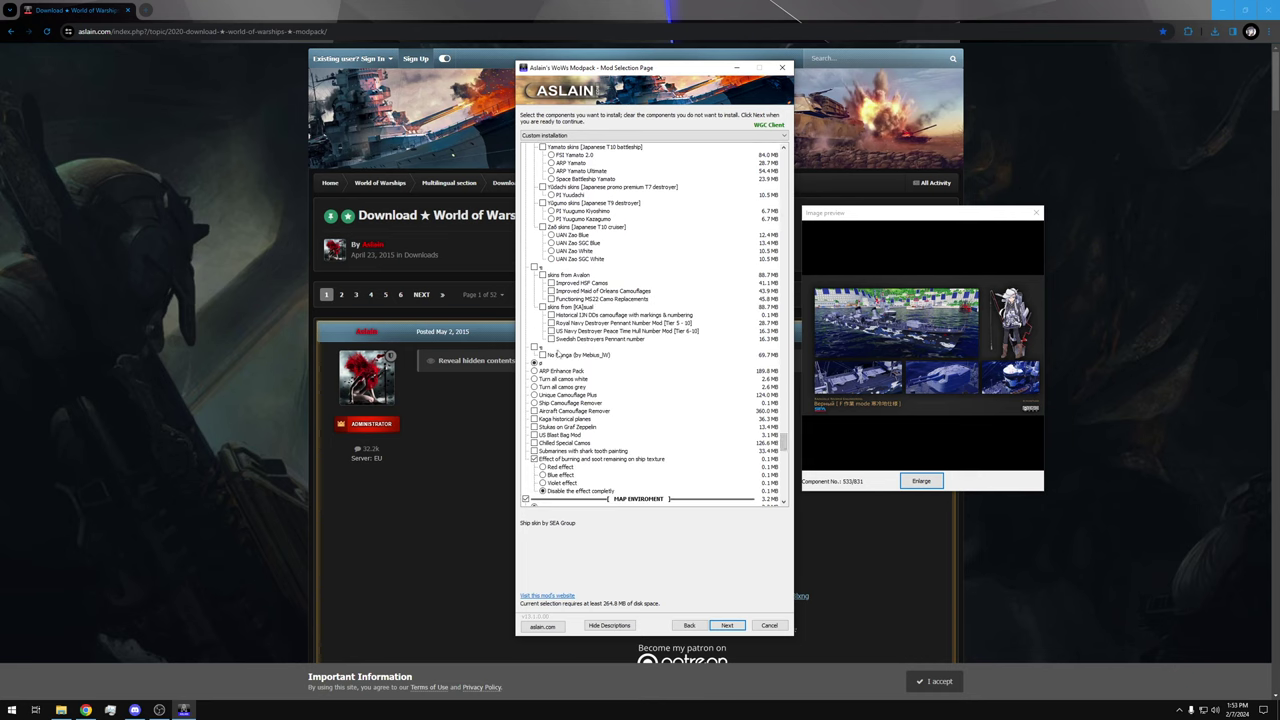
Compare the red, blue and violet burning and soot effects on ship texture, and reselect disabling the effect completely
{"action": "scroll", "coordinate": [780, 440], "scroll_direction": "down", "scroll_amount": 6}
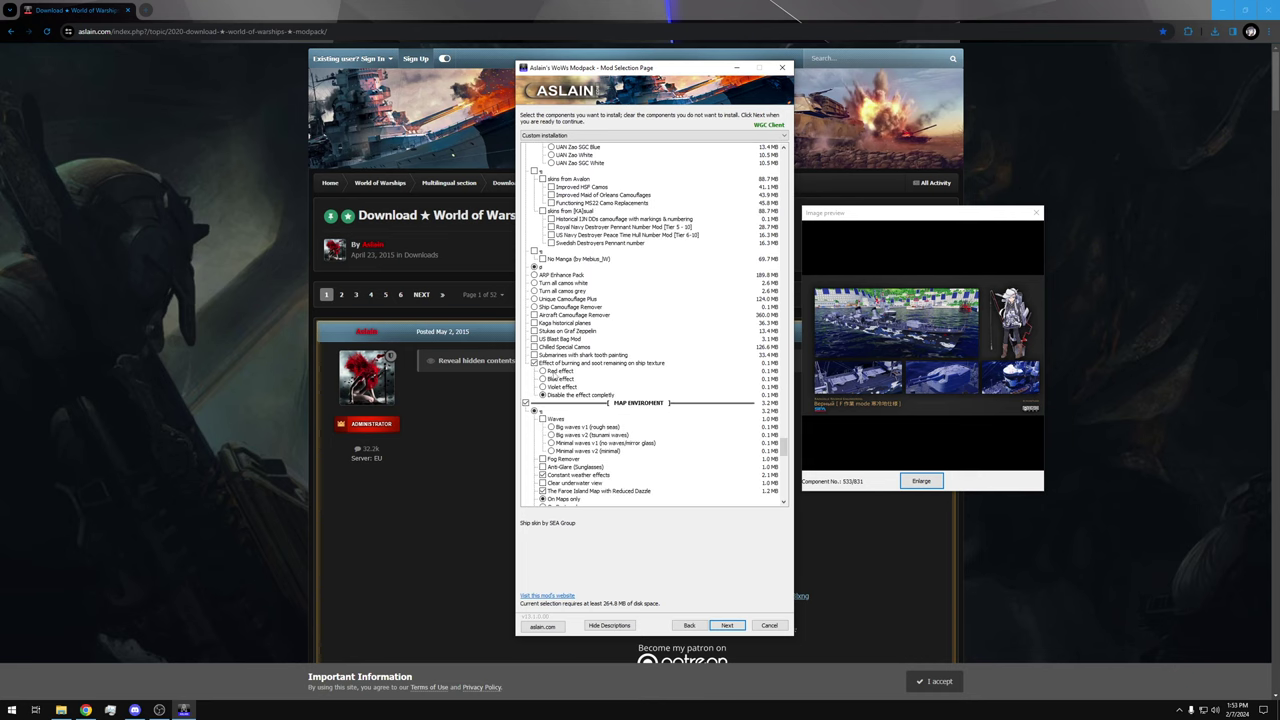
{"action": "left_click", "coordinate": [558, 372]}
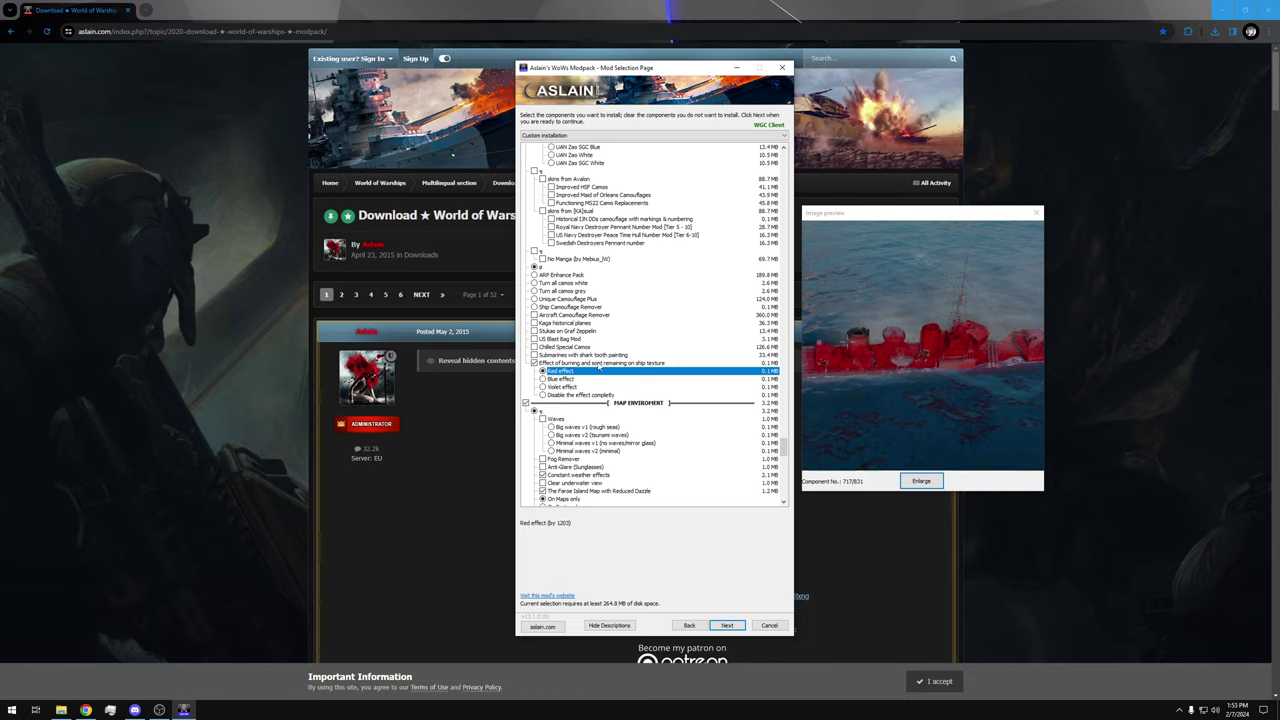
{"action": "left_click", "coordinate": [560, 379]}
{"action": "left_click", "coordinate": [561, 387]}
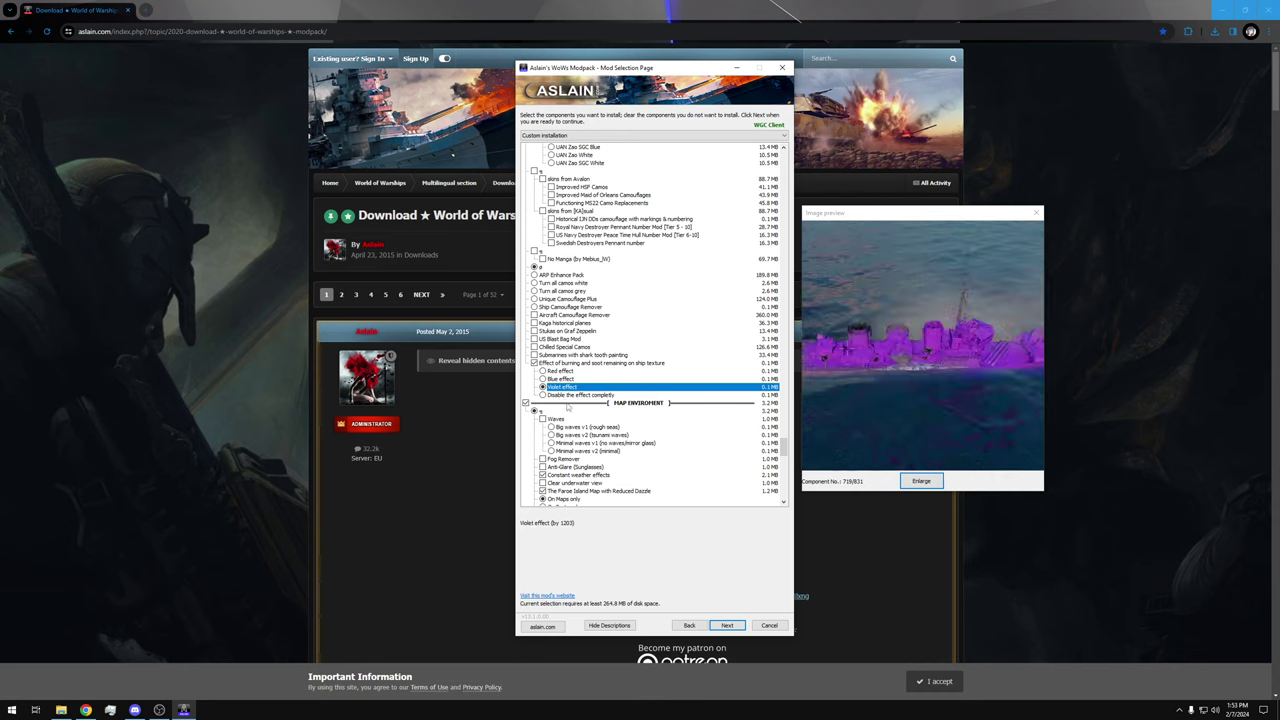
{"action": "left_click", "coordinate": [567, 396]}
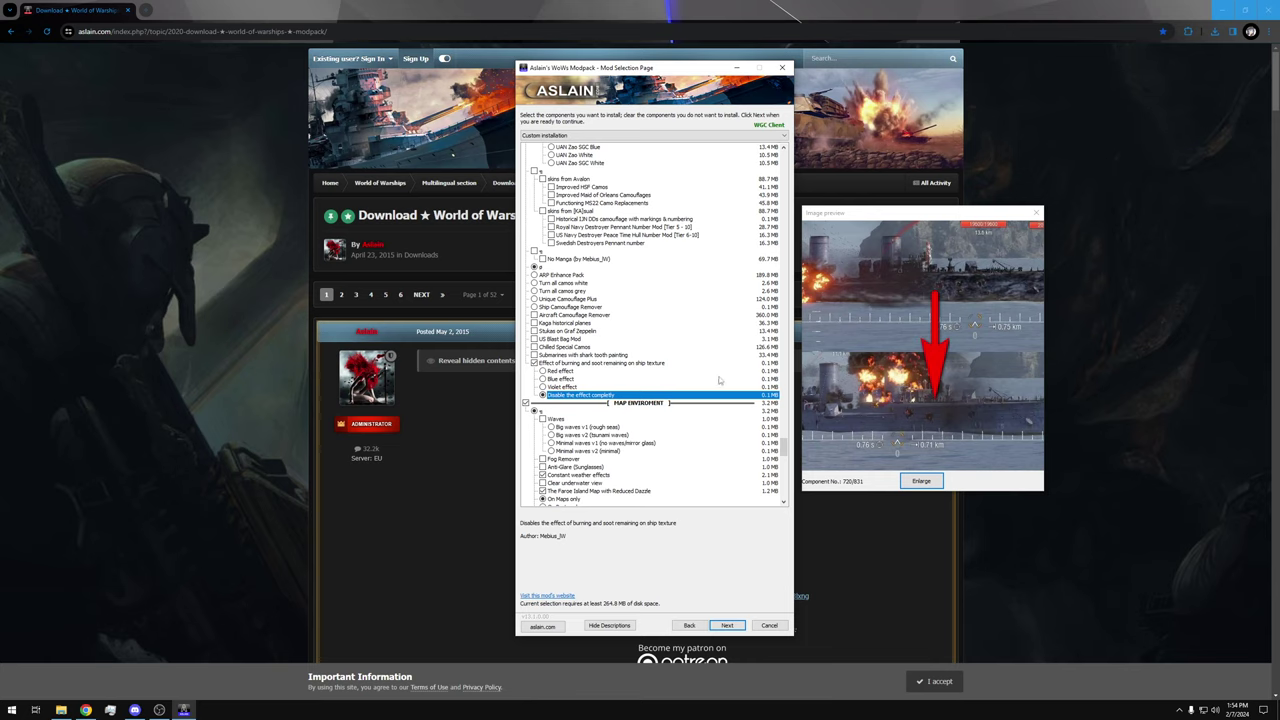
Review Constant weather effects and the Faroe Island Map with Reduced Dazzle in Map Enviroment, keeping the Faroe mod selected
{"action": "scroll", "coordinate": [720, 383], "scroll_direction": "down", "scroll_amount": 3}
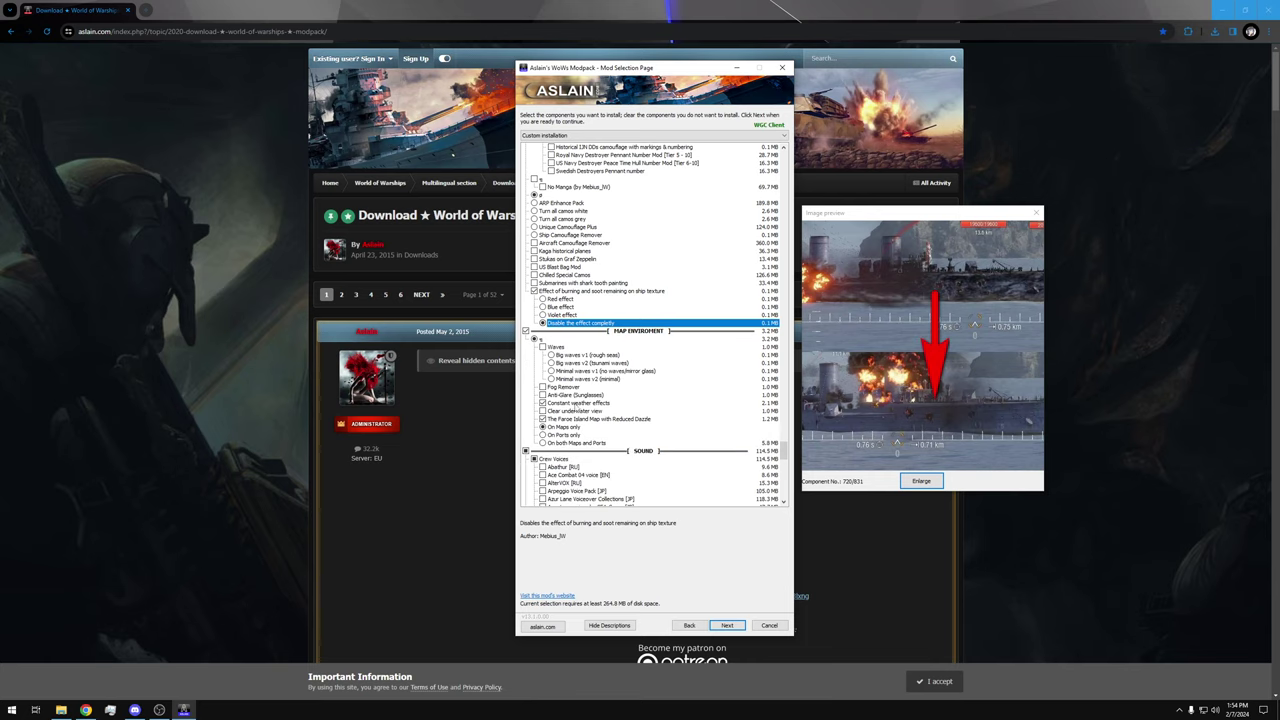
{"action": "left_click", "coordinate": [578, 402]}
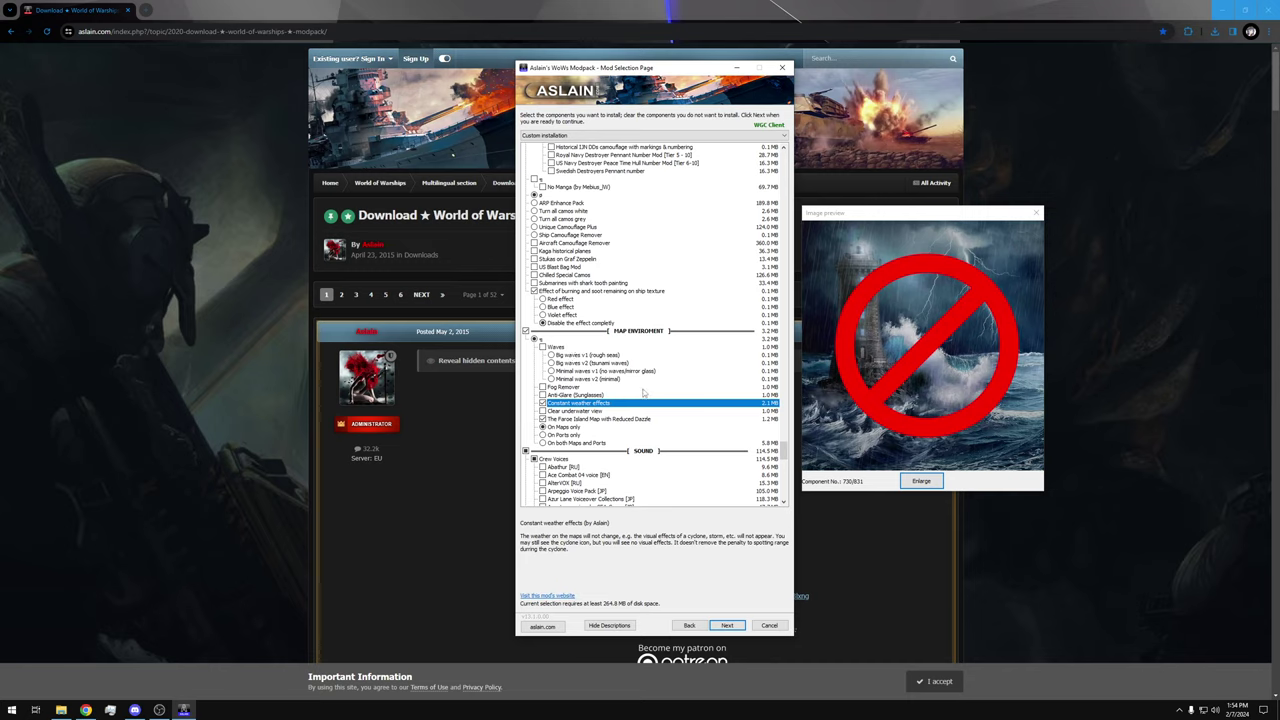
{"action": "left_click", "coordinate": [574, 428]}
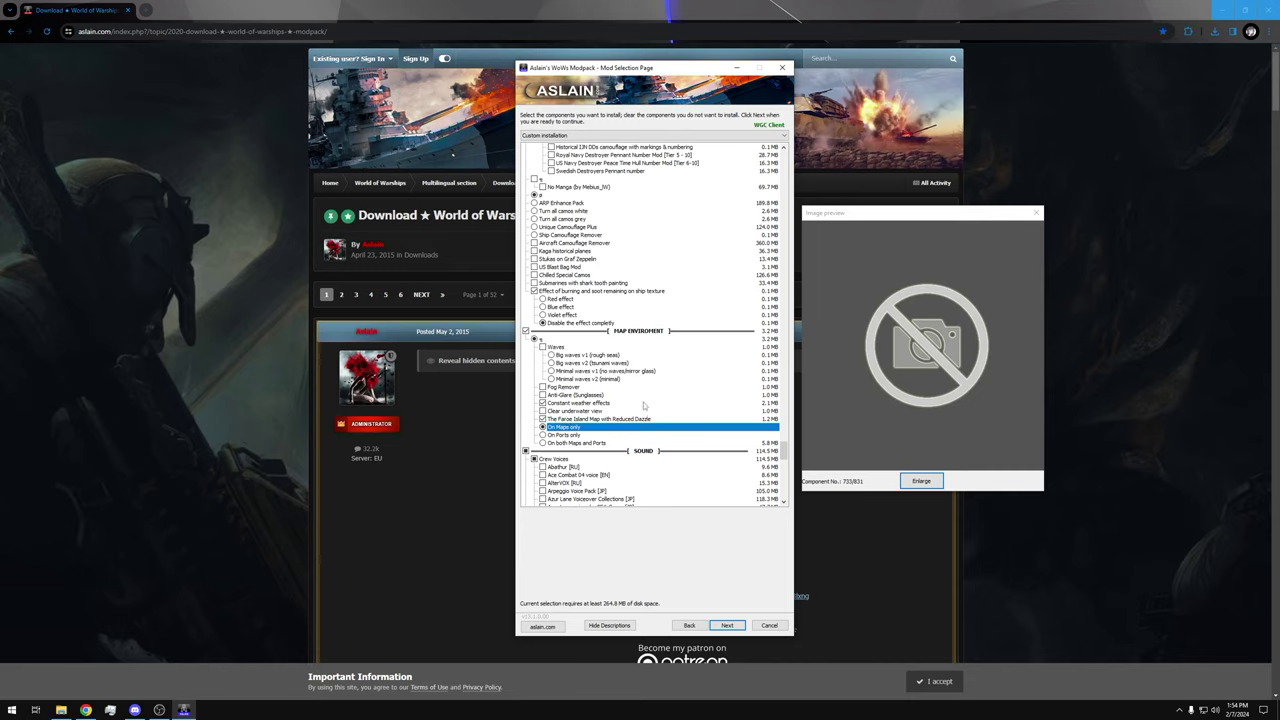
{"action": "left_click", "coordinate": [637, 419]}
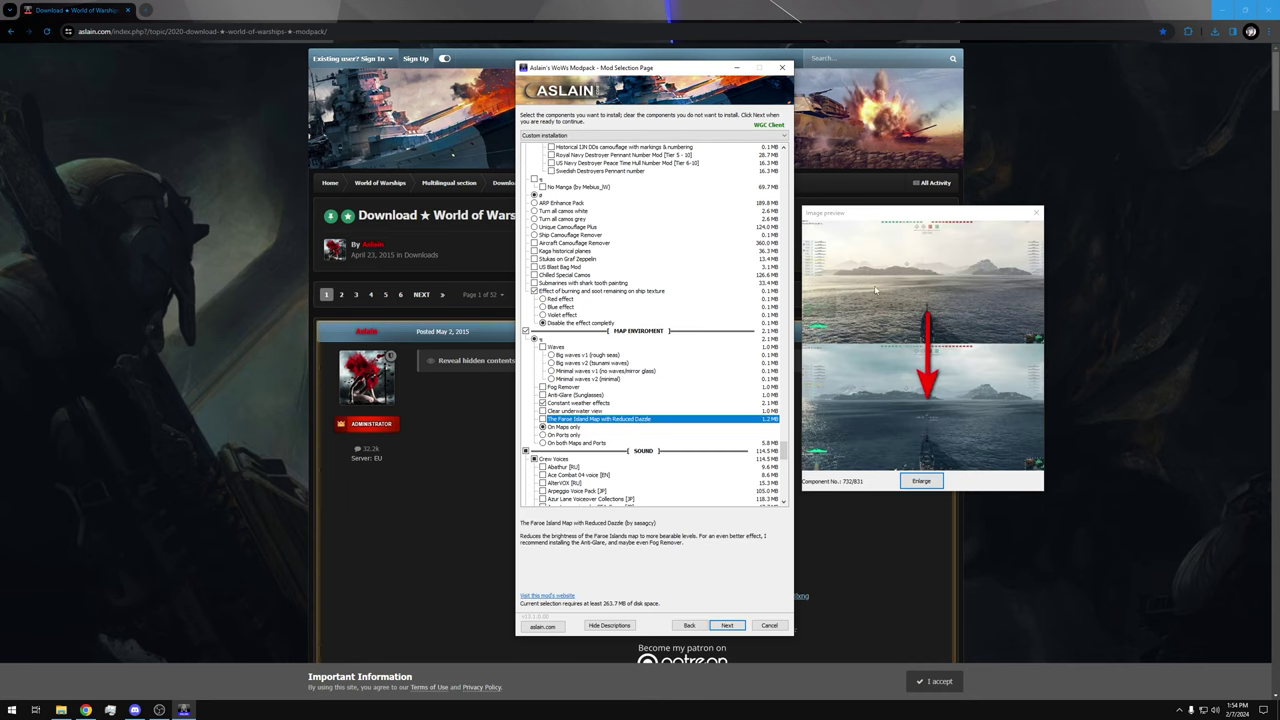
{"action": "left_click", "coordinate": [566, 421]}
Review the Crew Voices mods in Sound, keeping the KanColle Kanmusu voice mod and Kantai Collection Voiceover selected
{"action": "scroll", "coordinate": [636, 385], "scroll_direction": "down", "scroll_amount": 3}
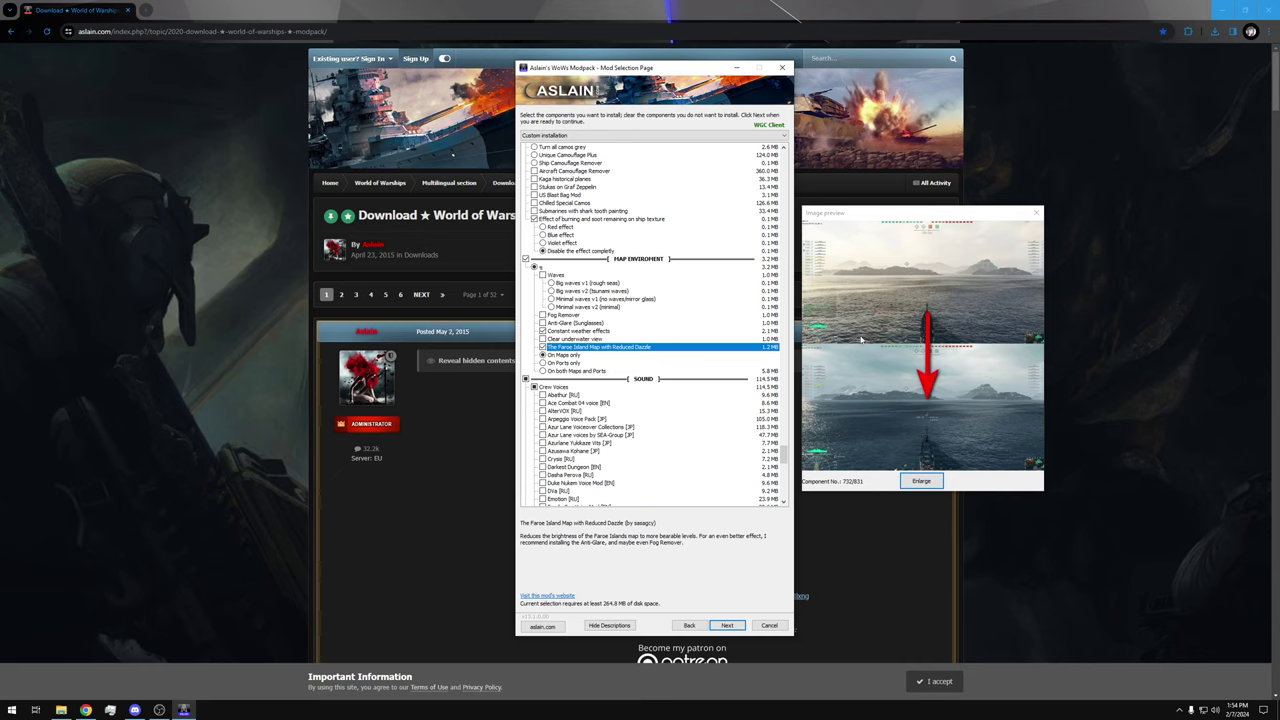
{"action": "scroll", "coordinate": [594, 452], "scroll_direction": "down", "scroll_amount": 2}
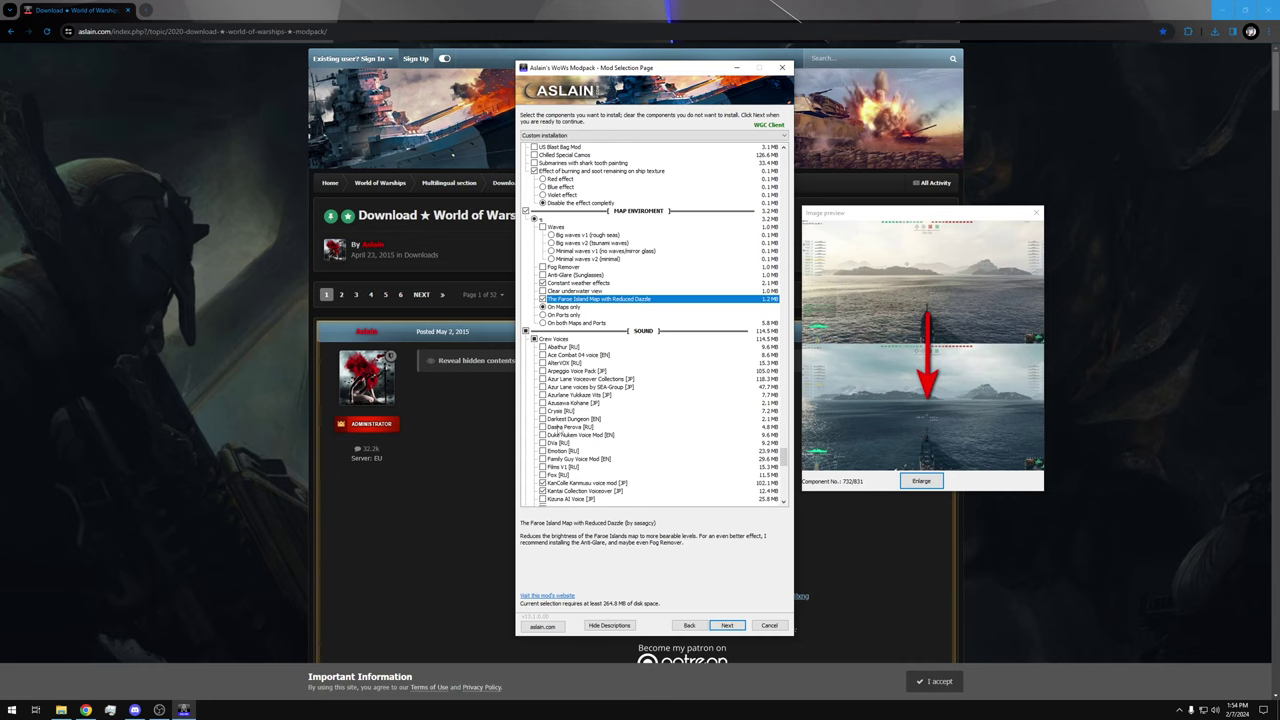
{"action": "scroll", "coordinate": [615, 408], "scroll_direction": "down", "scroll_amount": 4}
{"action": "scroll", "coordinate": [615, 408], "scroll_direction": "down", "scroll_amount": 2}
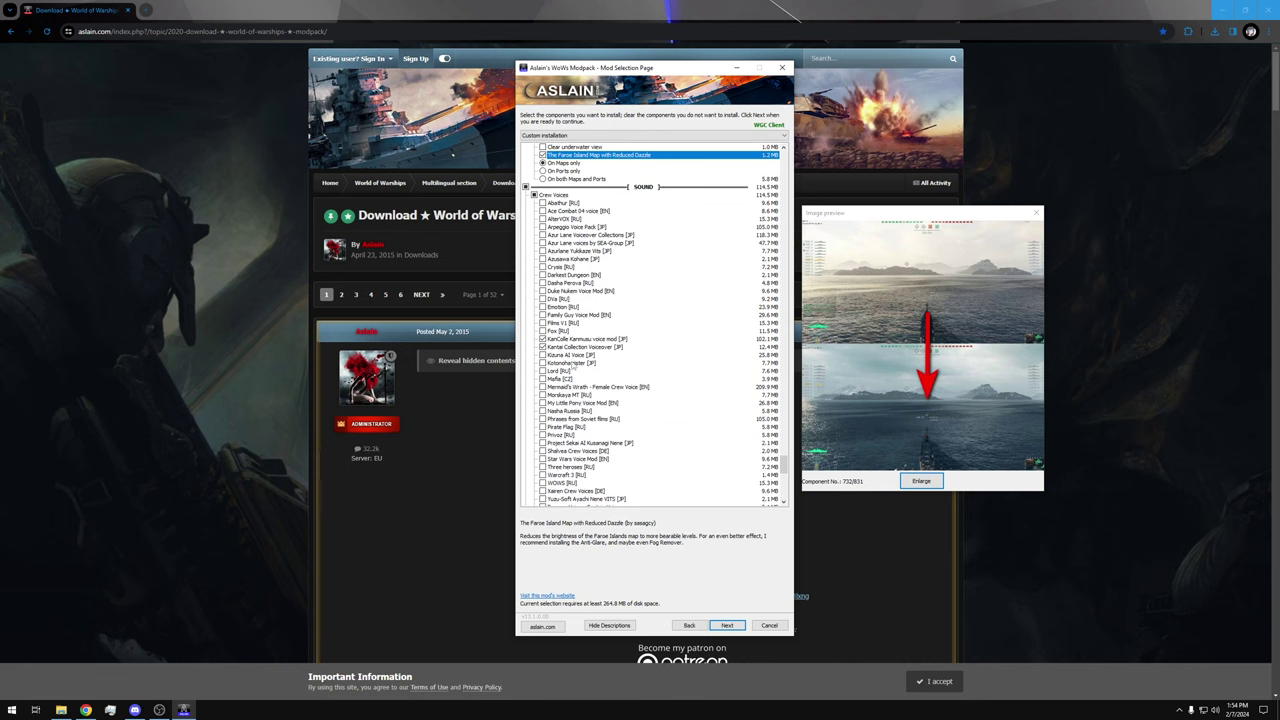
{"action": "left_click", "coordinate": [588, 340]}
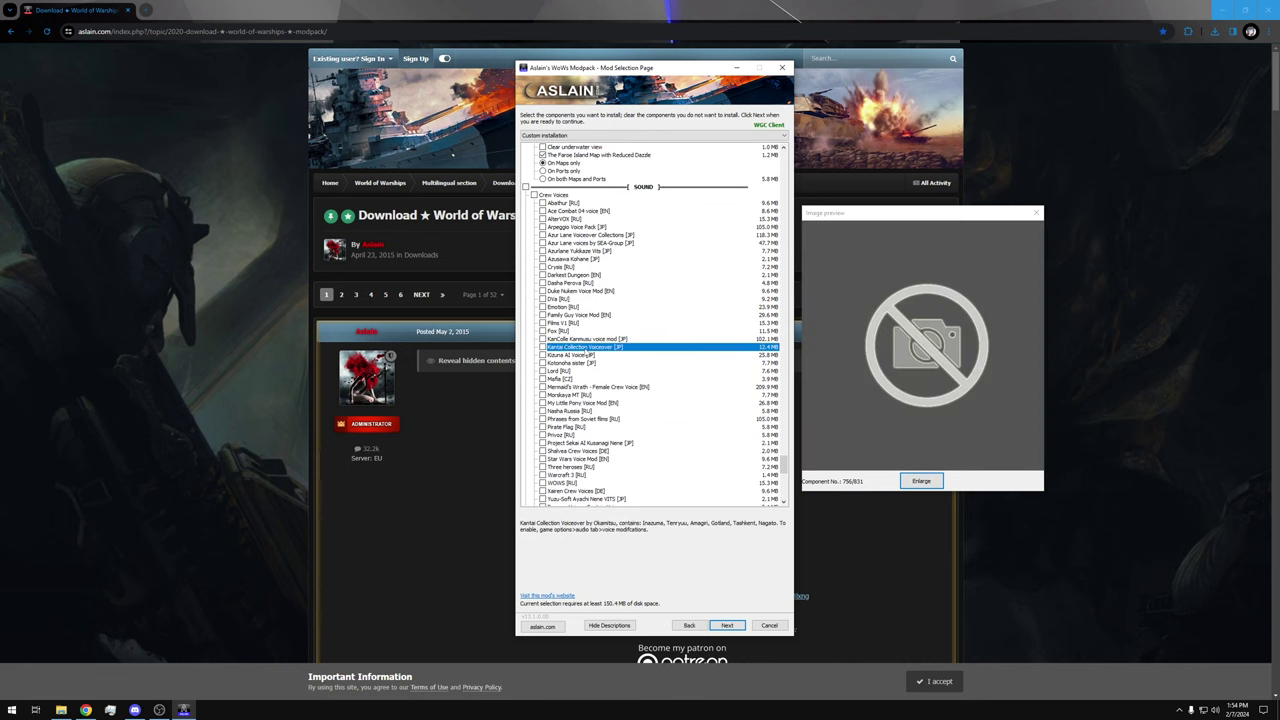
{"action": "key", "text": "space"}
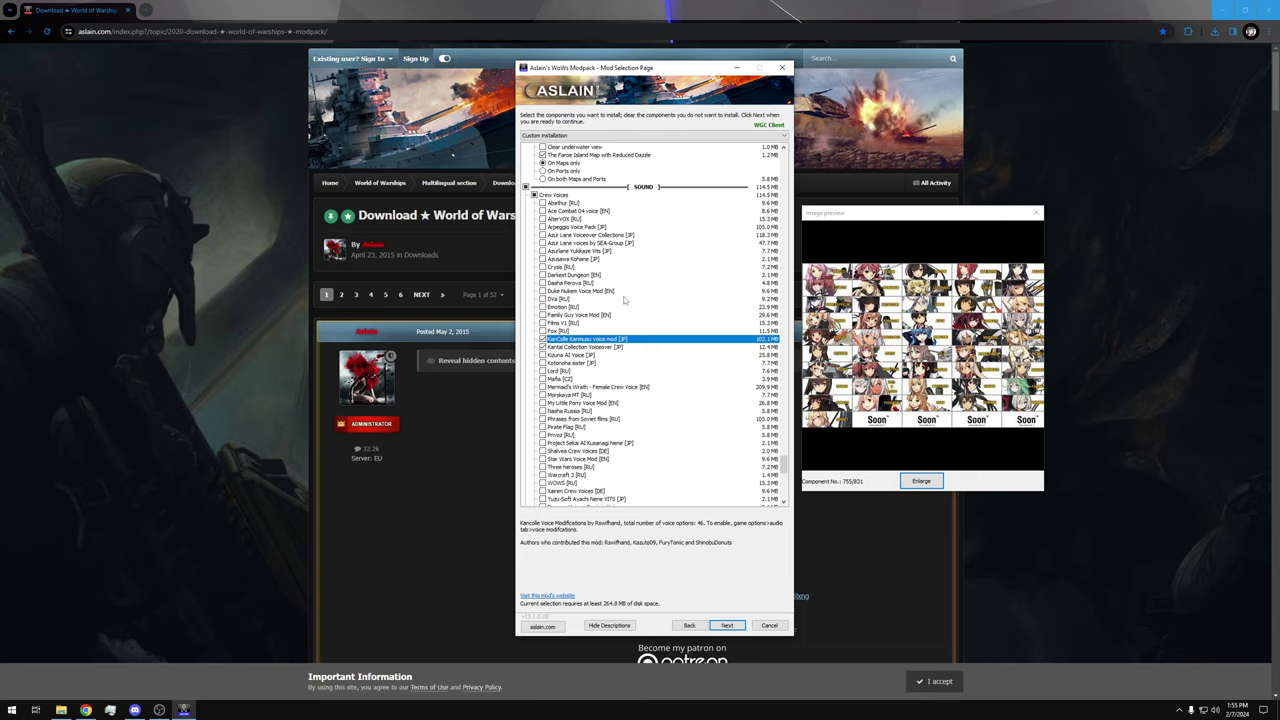
Look through the remaining Sound mods and the Changed Text, Tweaks, External Apps and Full Packages sections, including the battle and port FPS limiters
{"action": "scroll", "coordinate": [650, 312], "scroll_direction": "down", "scroll_amount": 4}
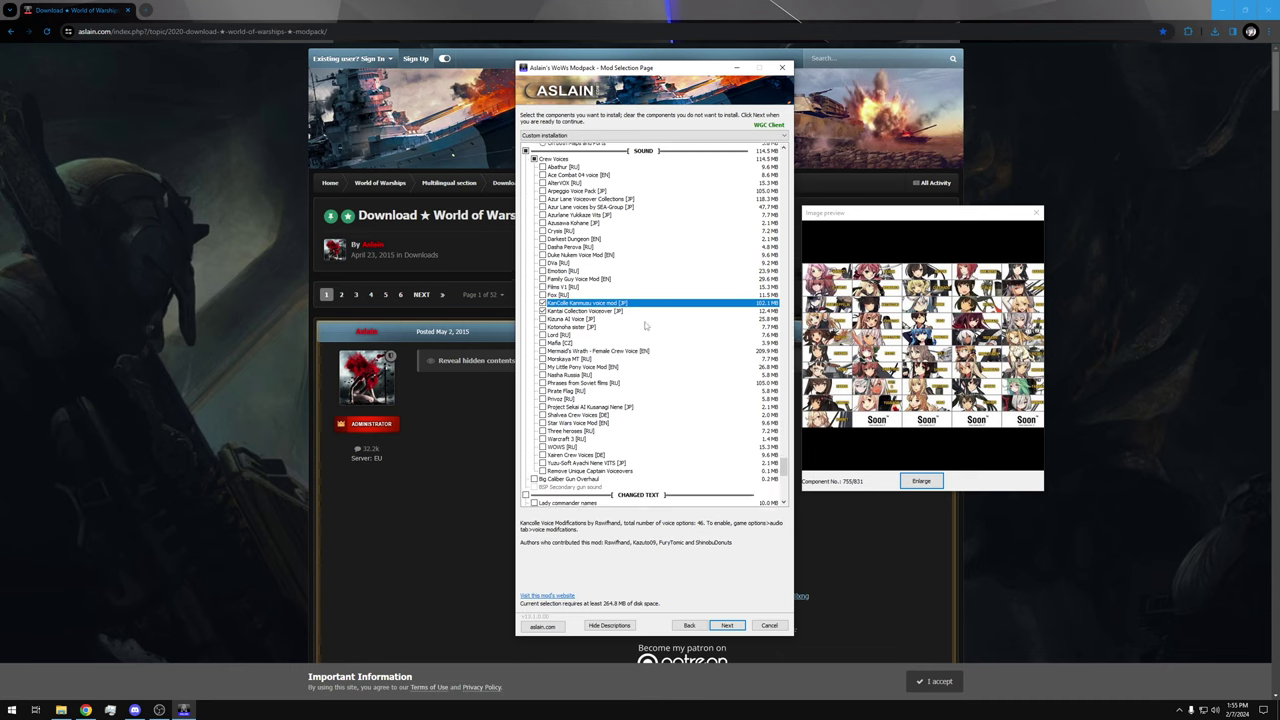
{"action": "scroll", "coordinate": [602, 340], "scroll_direction": "down", "scroll_amount": 2}
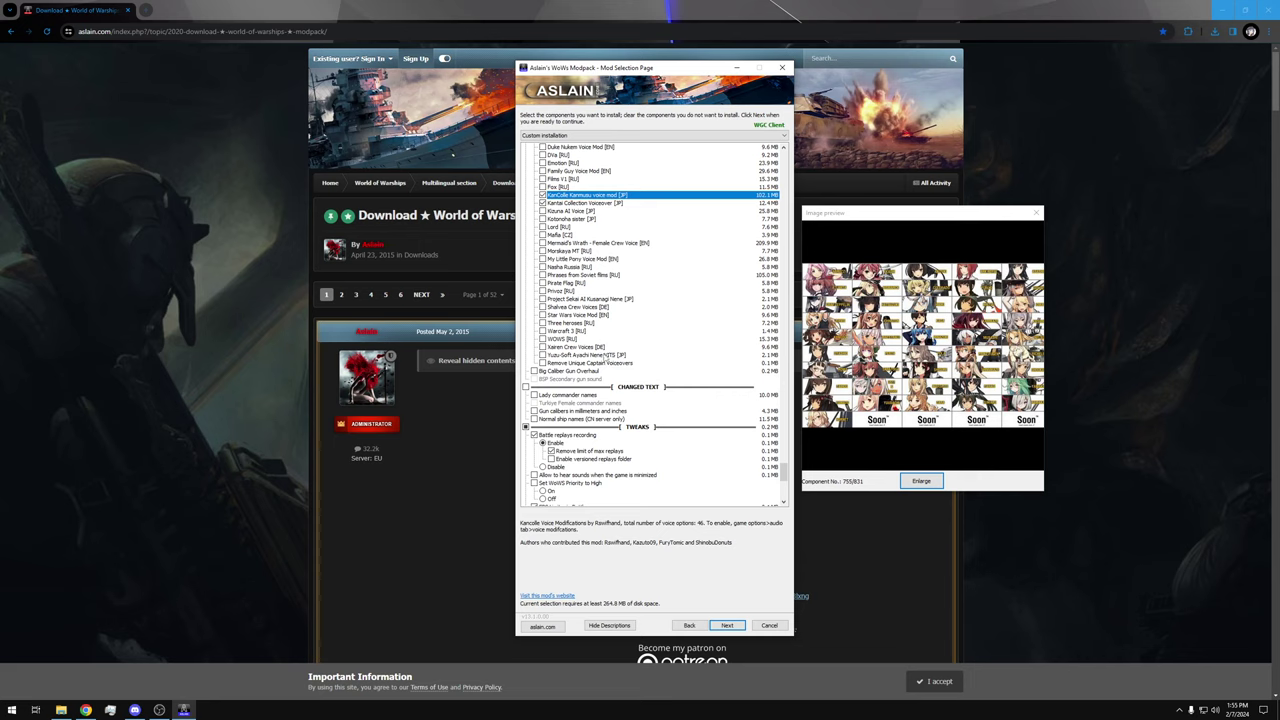
{"action": "scroll", "coordinate": [605, 355], "scroll_direction": "down", "scroll_amount": 4}
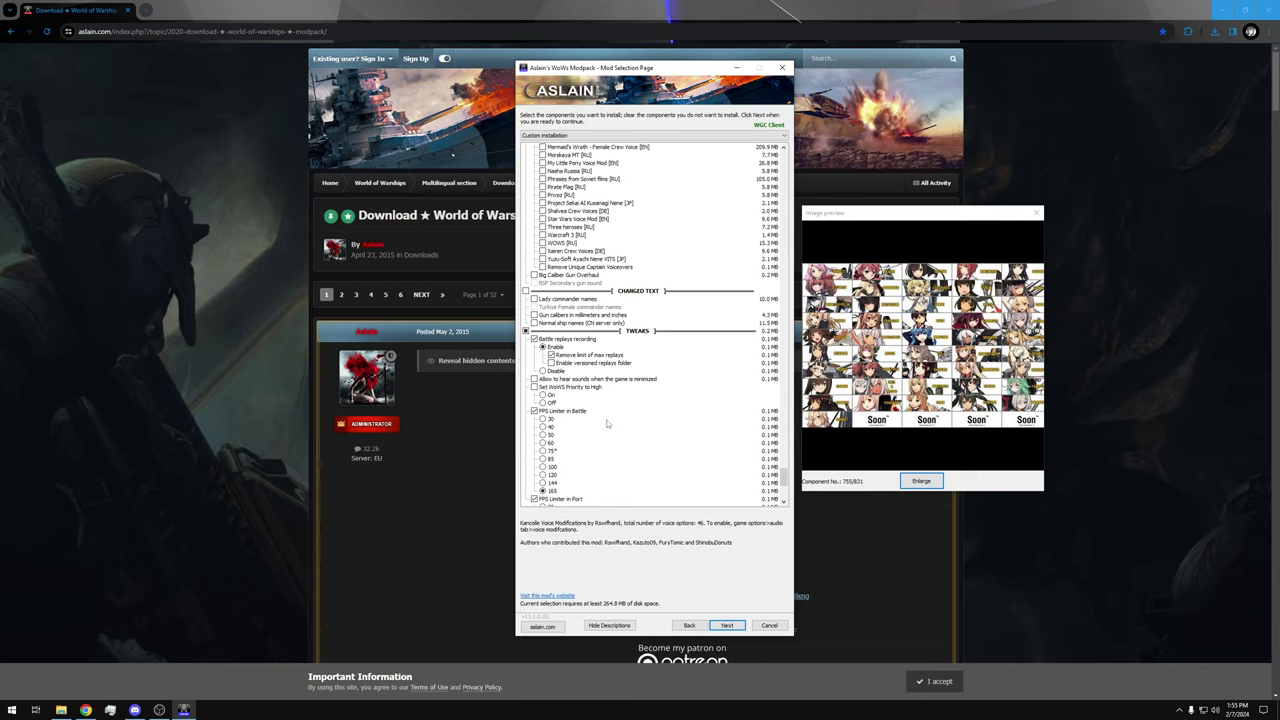
{"action": "scroll", "coordinate": [617, 417], "scroll_direction": "down", "scroll_amount": 1}
{"action": "scroll", "coordinate": [617, 417], "scroll_direction": "down", "scroll_amount": 1}
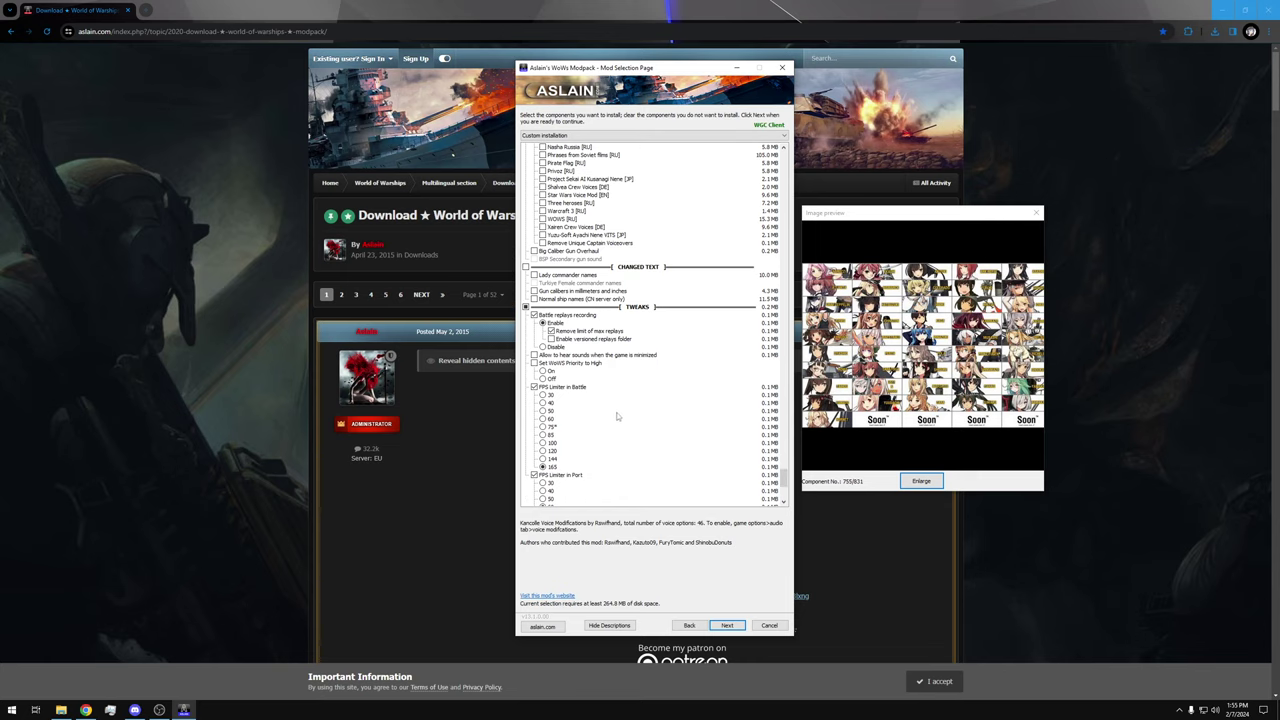
{"action": "scroll", "coordinate": [602, 367], "scroll_direction": "down", "scroll_amount": 3}
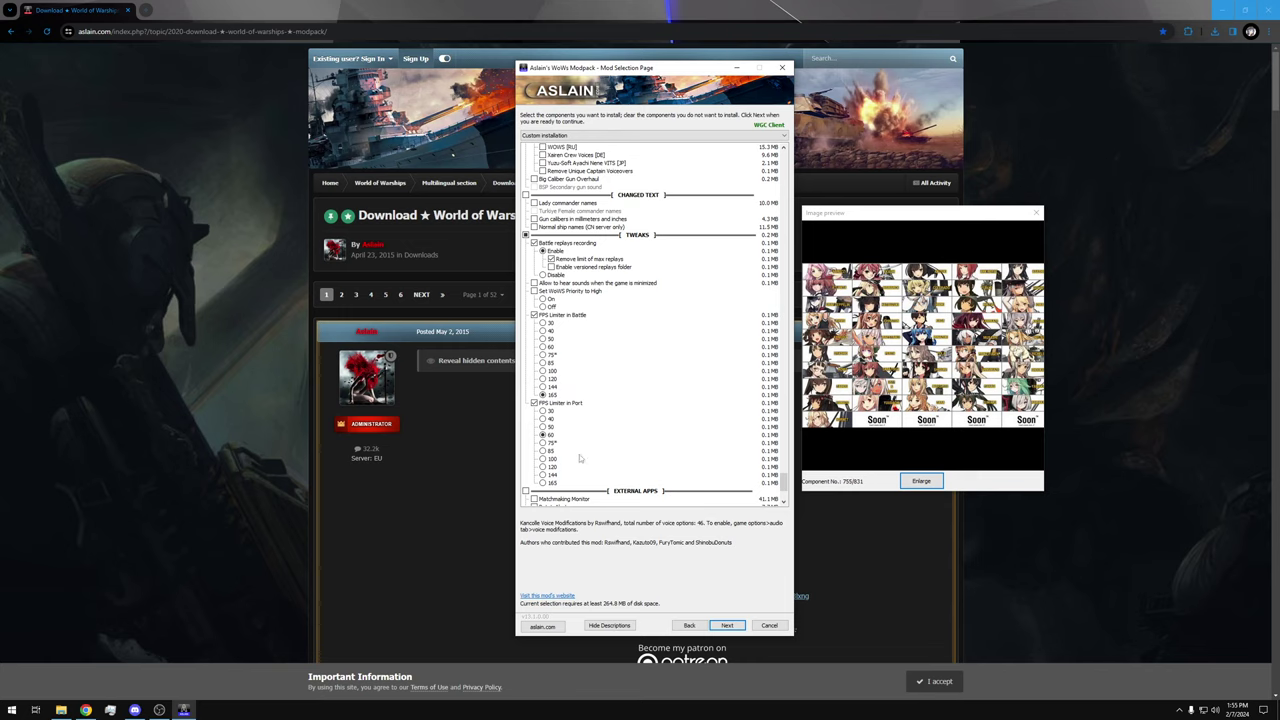
{"action": "scroll", "coordinate": [662, 437], "scroll_direction": "down", "scroll_amount": 5}
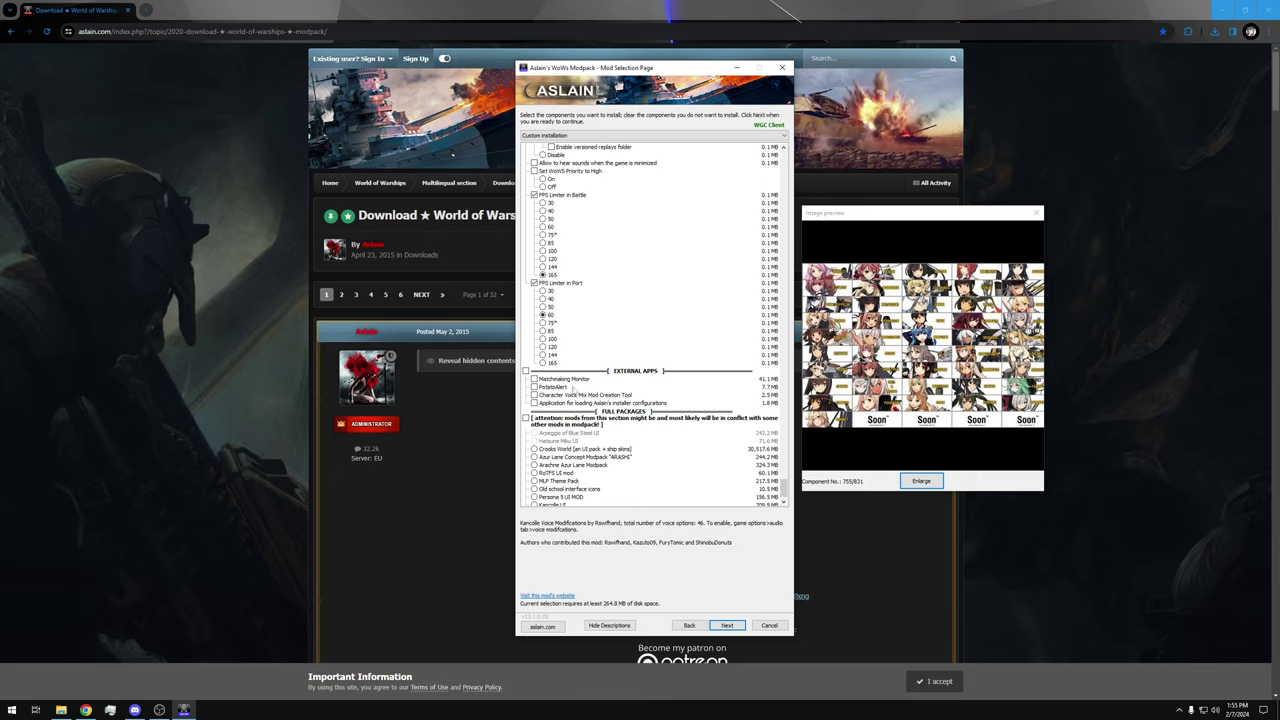
{"action": "scroll", "coordinate": [542, 396], "scroll_direction": "down", "scroll_amount": 1}
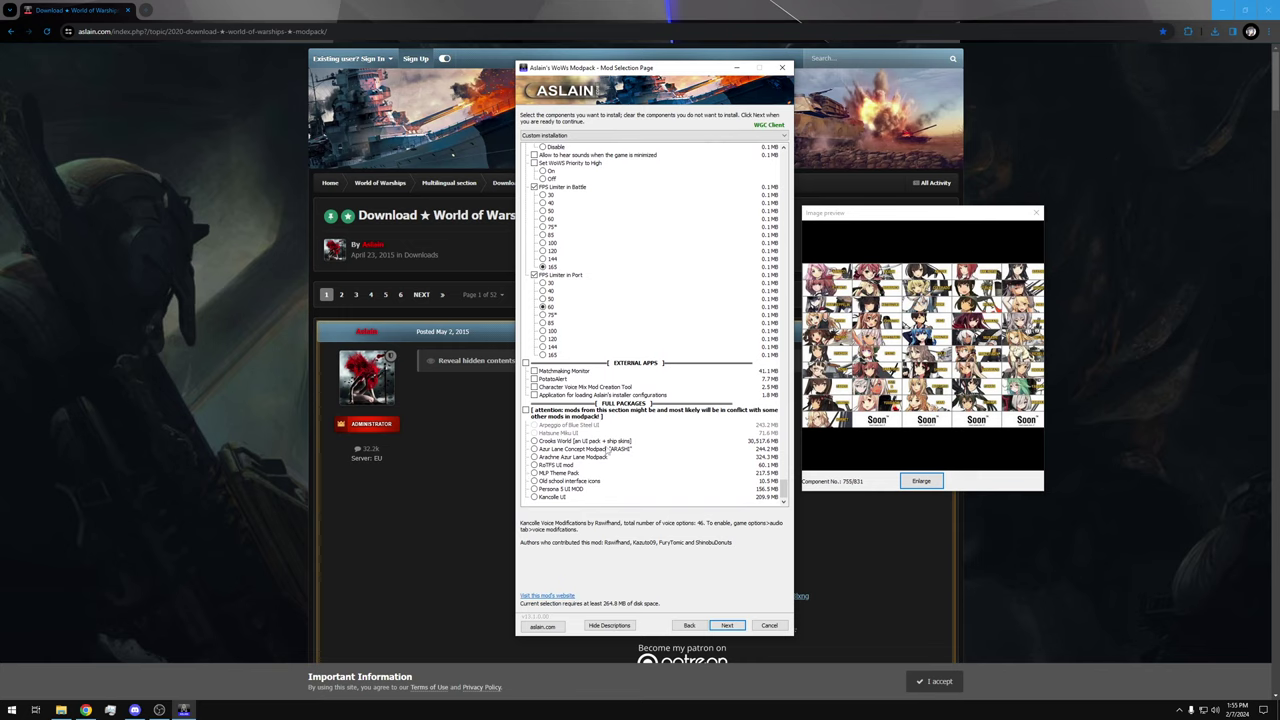
Preview the UI mods in Full Packages, including Old school interface icons, Kancolle UI, Persona 5 and Azur Lane "ARASHI", and clear the whole section's selection
{"action": "left_click", "coordinate": [560, 456]}
{"action": "left_click", "coordinate": [558, 464]}
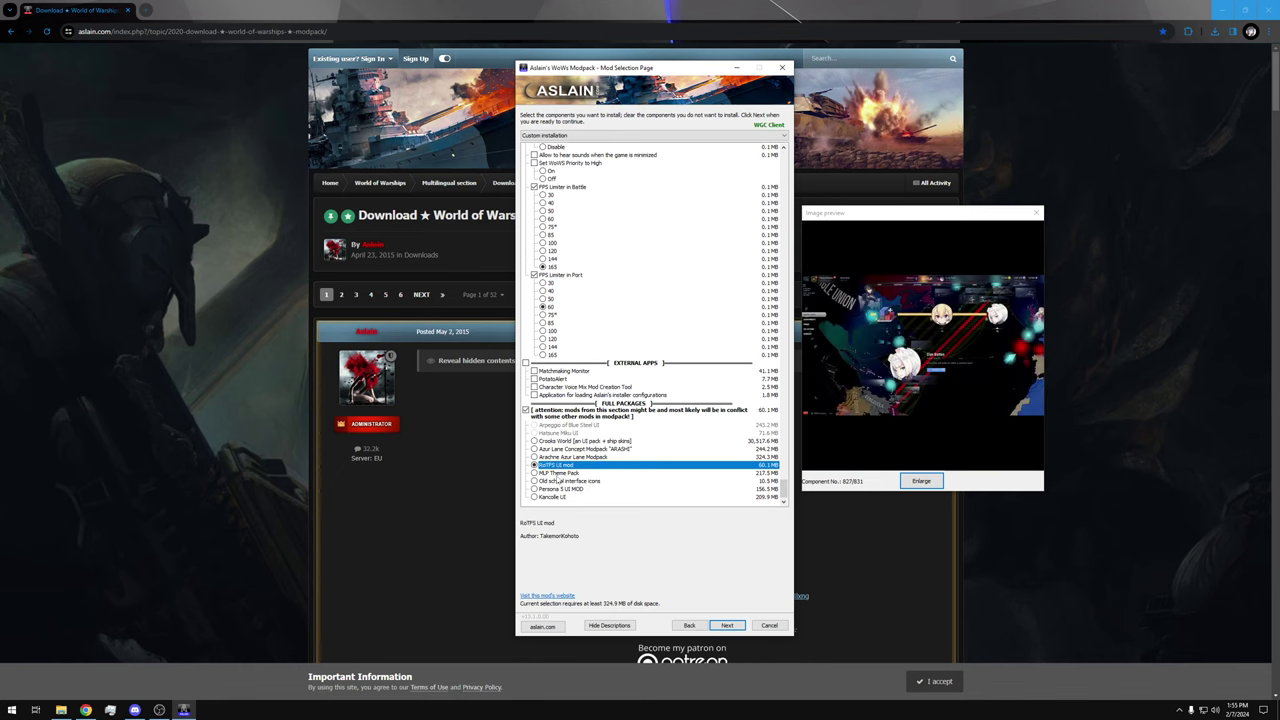
{"action": "left_click", "coordinate": [556, 472]}
{"action": "left_click", "coordinate": [555, 481]}
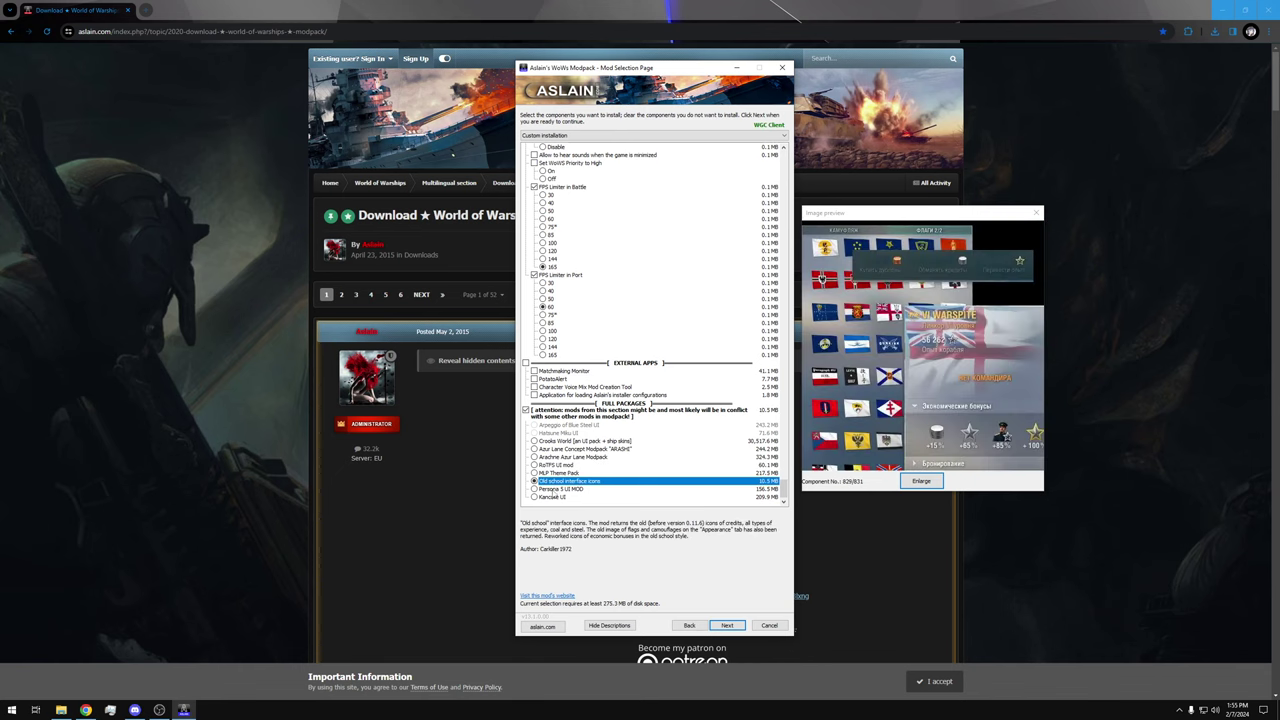
{"action": "left_click", "coordinate": [551, 497]}
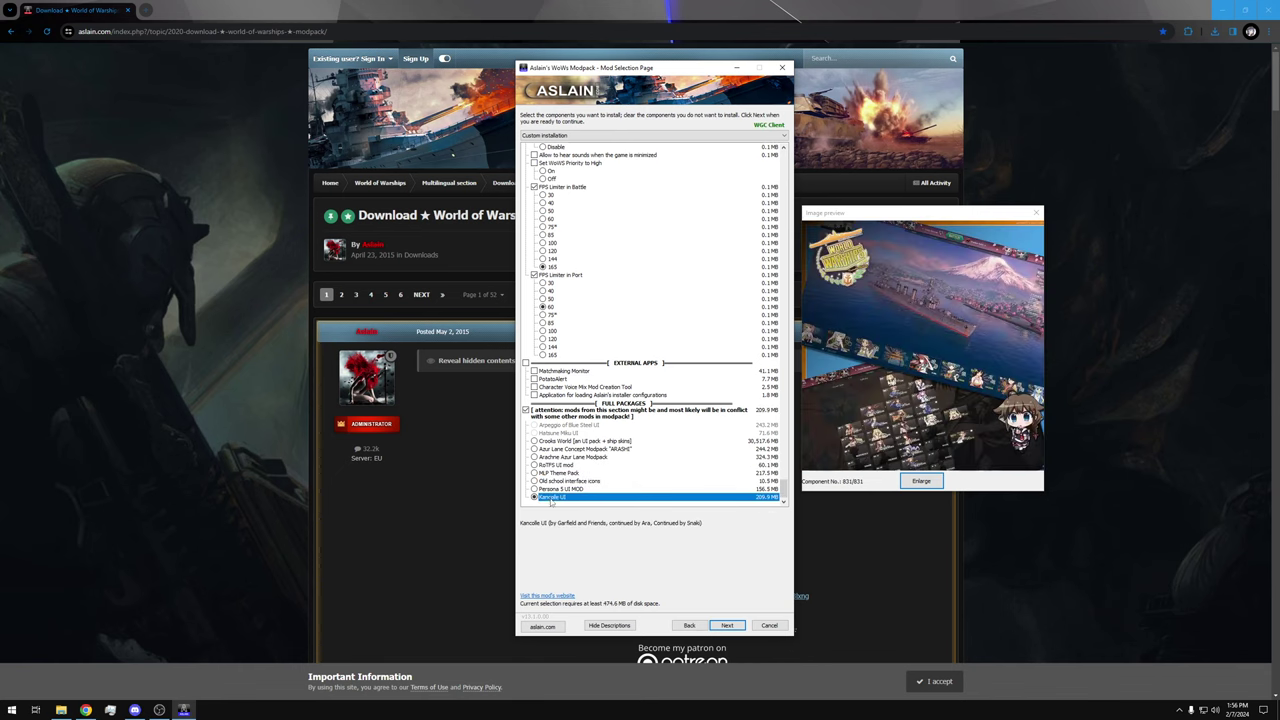
{"action": "left_click", "coordinate": [557, 489]}
{"action": "left_click", "coordinate": [563, 481]}
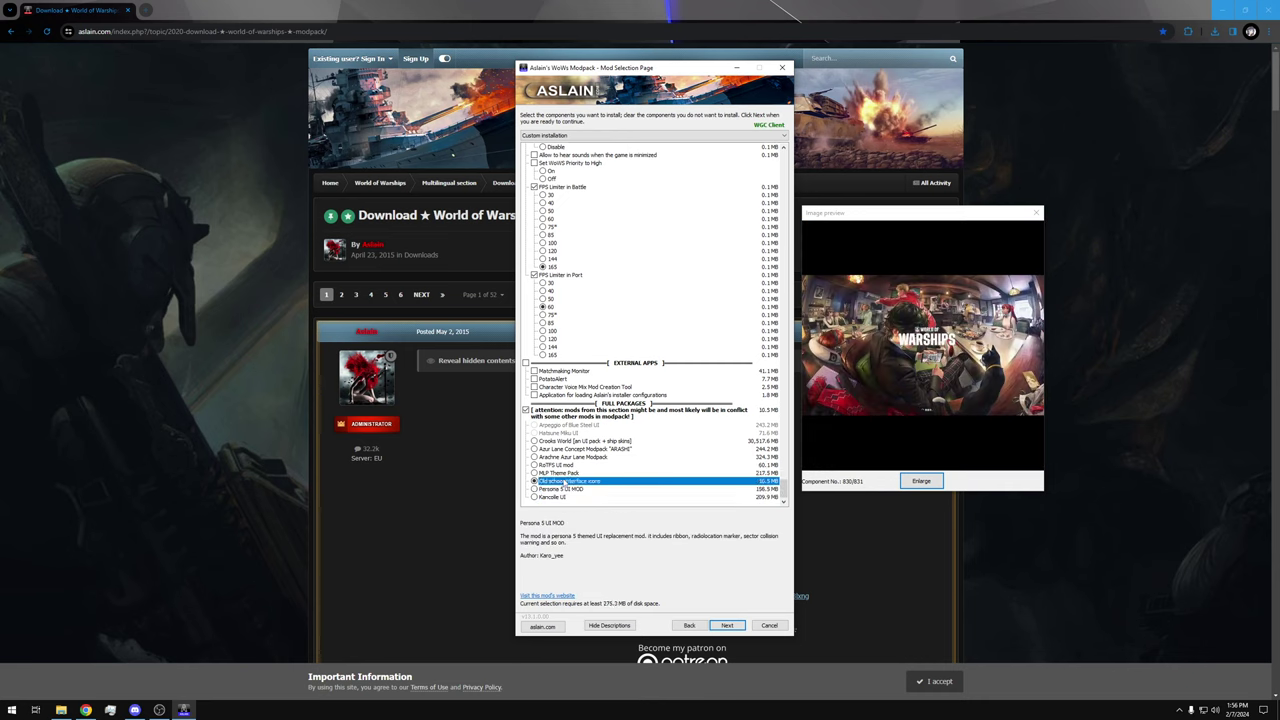
{"action": "left_click", "coordinate": [568, 449]}
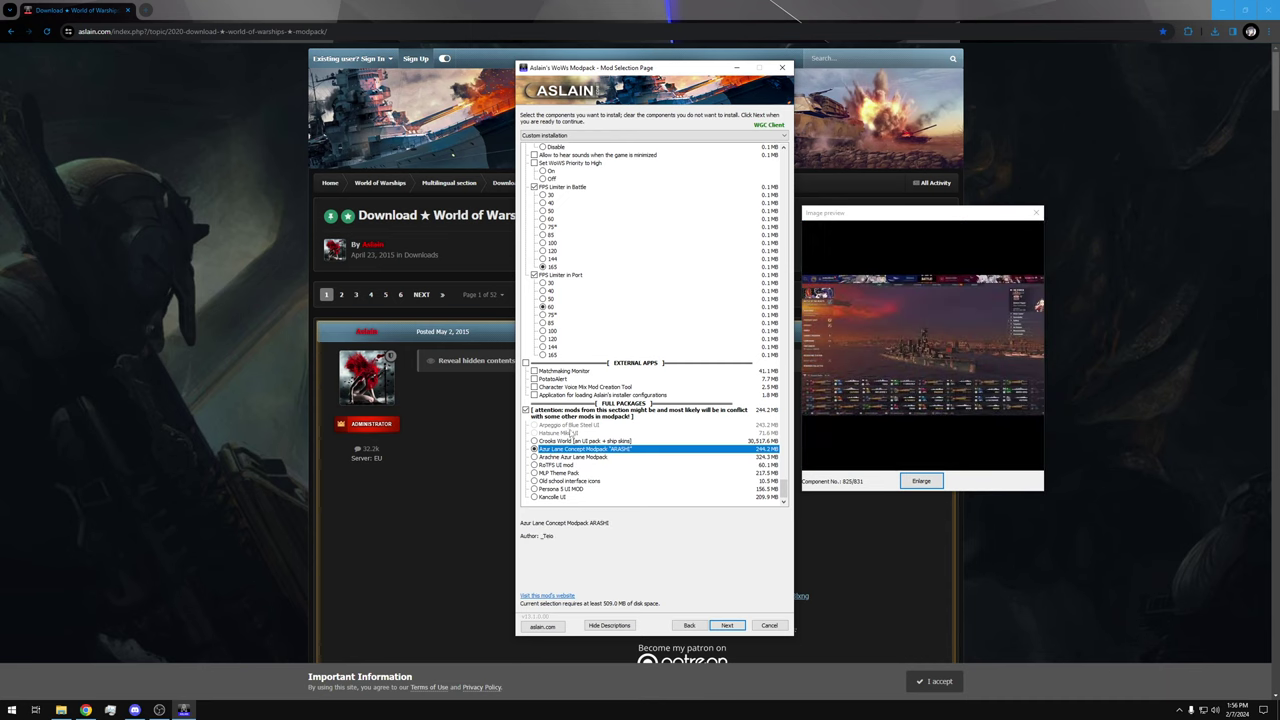
{"action": "left_click", "coordinate": [594, 433]}
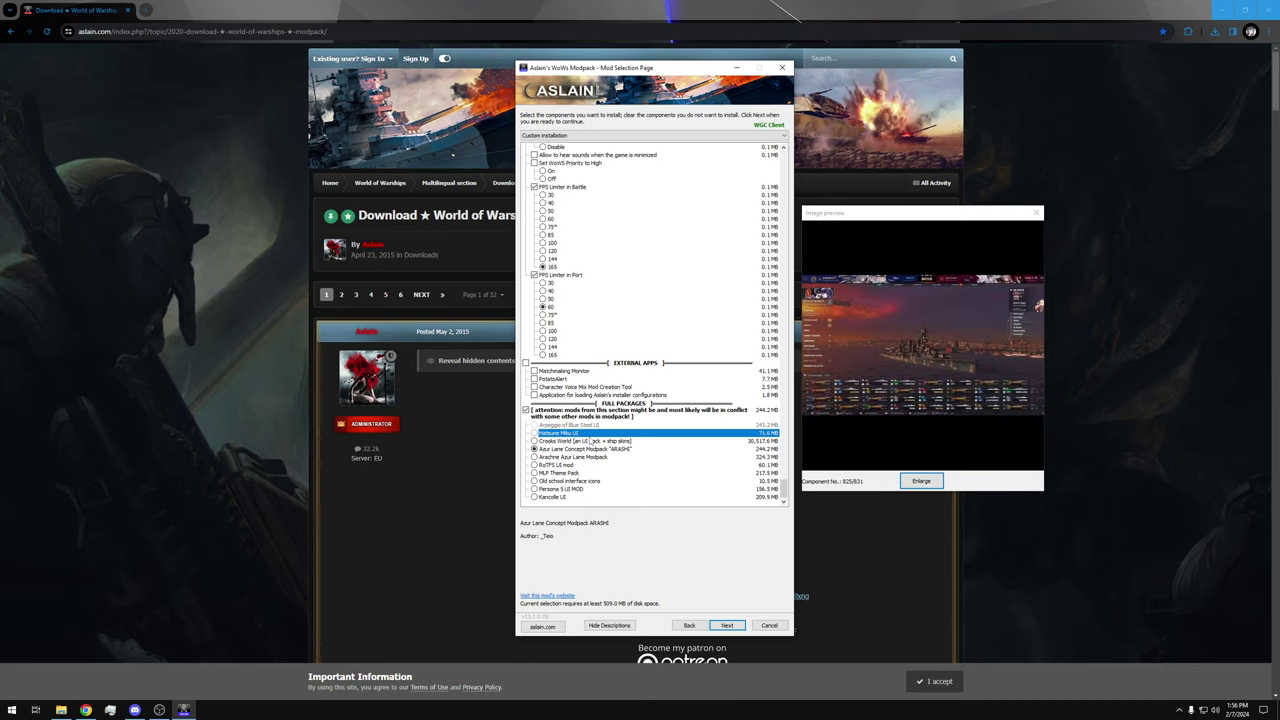
{"action": "left_click", "coordinate": [574, 434]}
{"action": "left_click", "coordinate": [575, 427]}
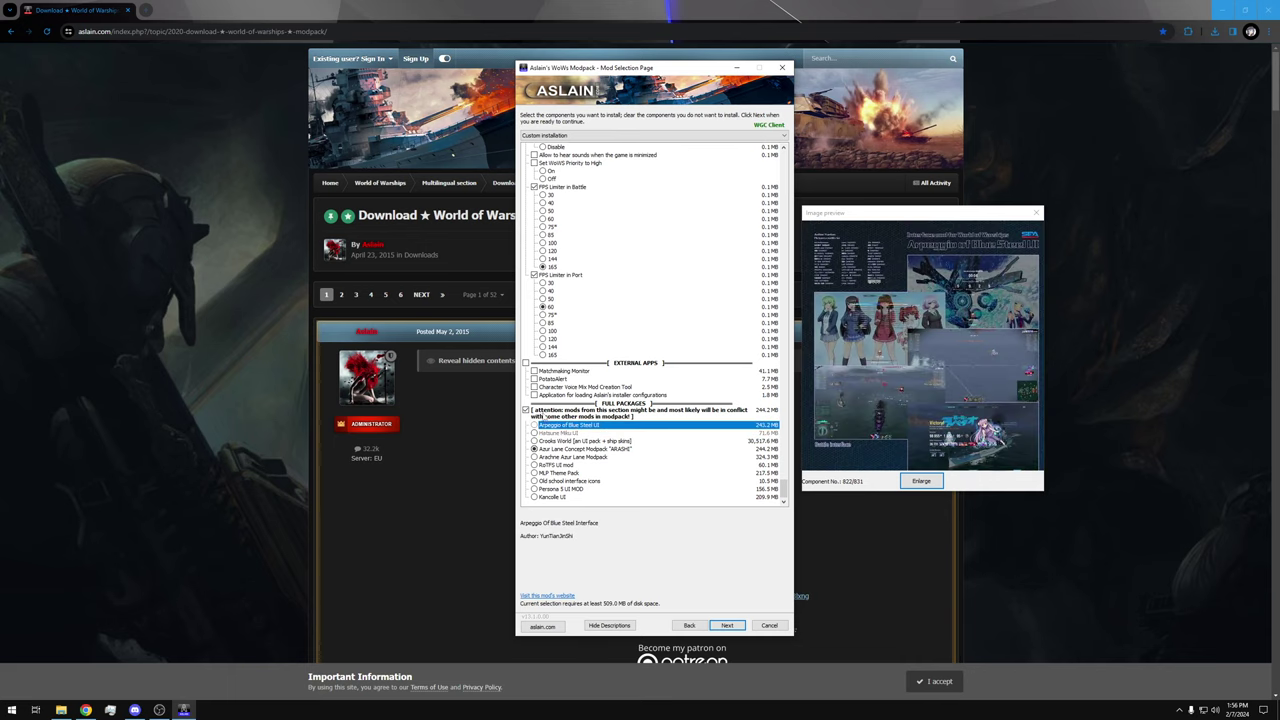
{"action": "left_click", "coordinate": [526, 410]}
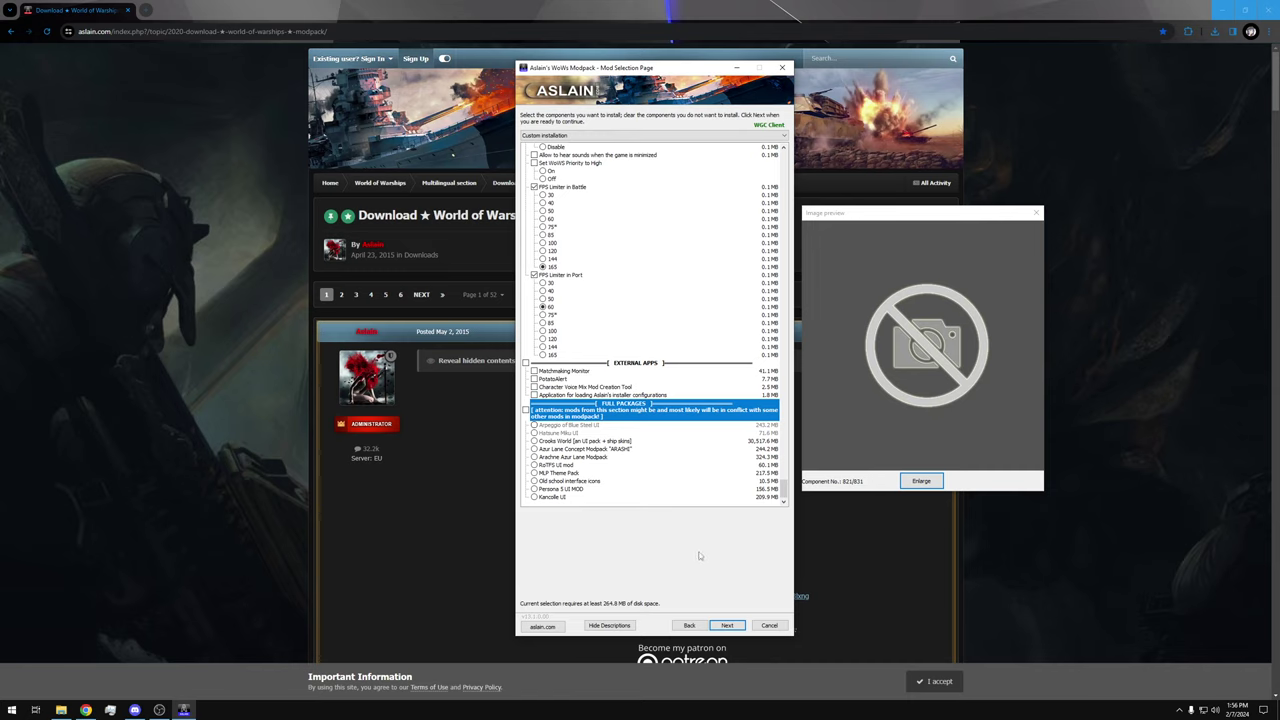
Install the selected mods with previous mods removed and a desktop shortcut created, and finish the setup without any donation or Discord options
{"action": "left_click", "coordinate": [728, 625]}
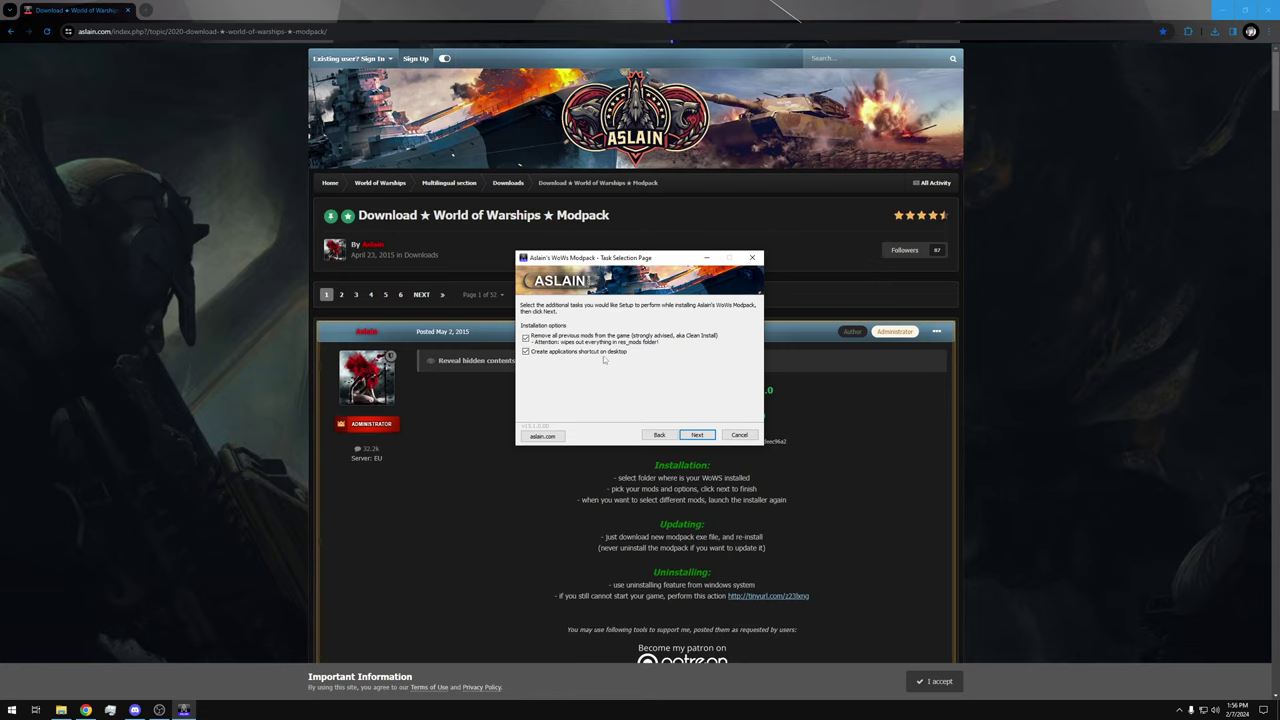
{"action": "left_click", "coordinate": [697, 435]}
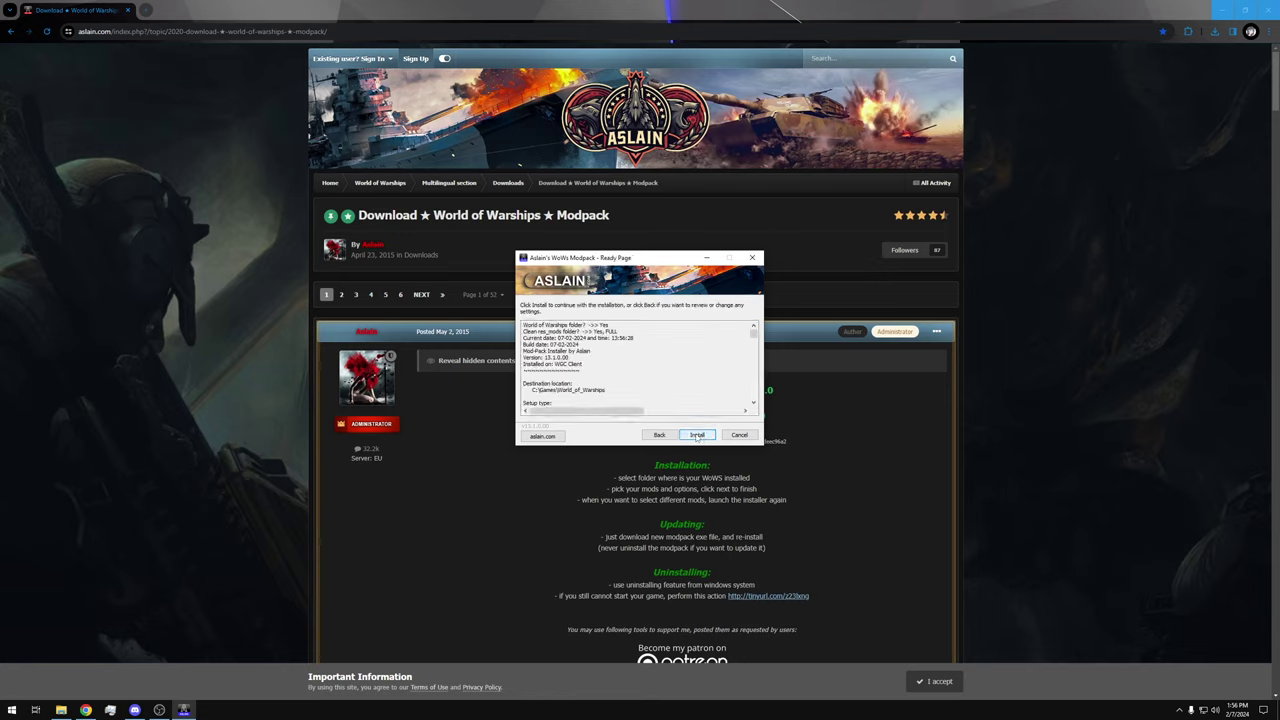
{"action": "left_click", "coordinate": [697, 435]}
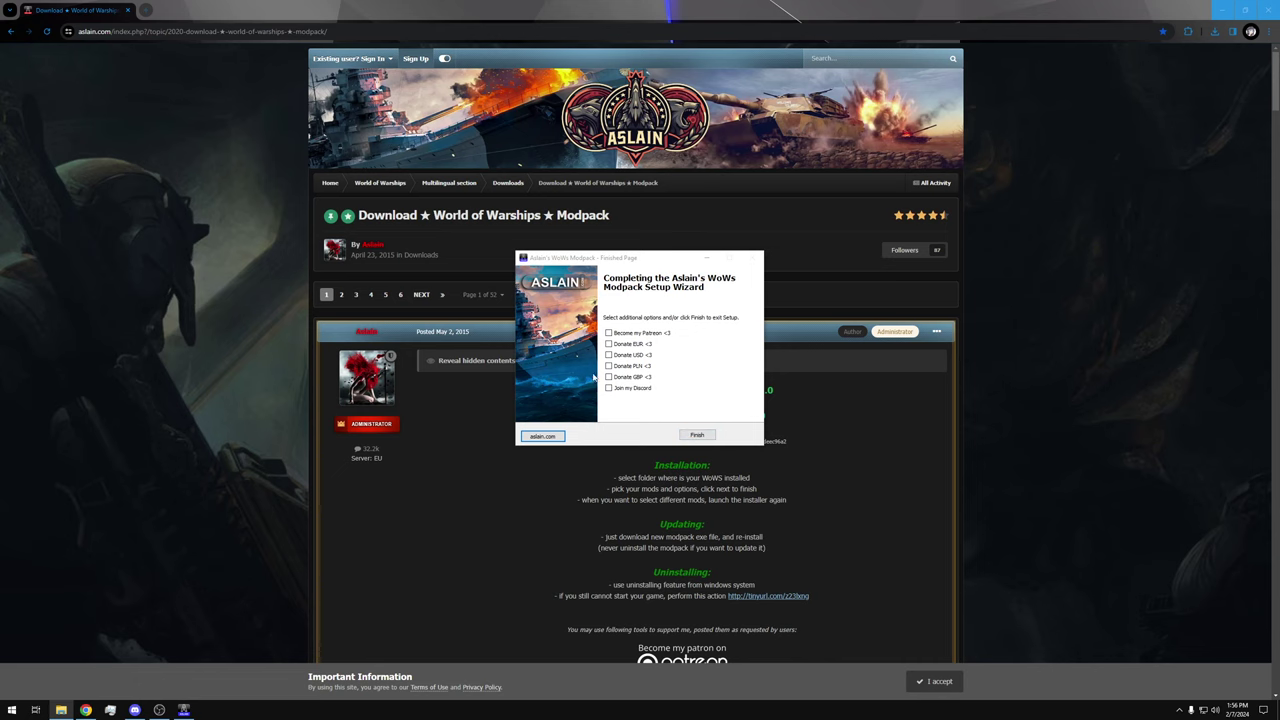
{"action": "left_click", "coordinate": [697, 435]}
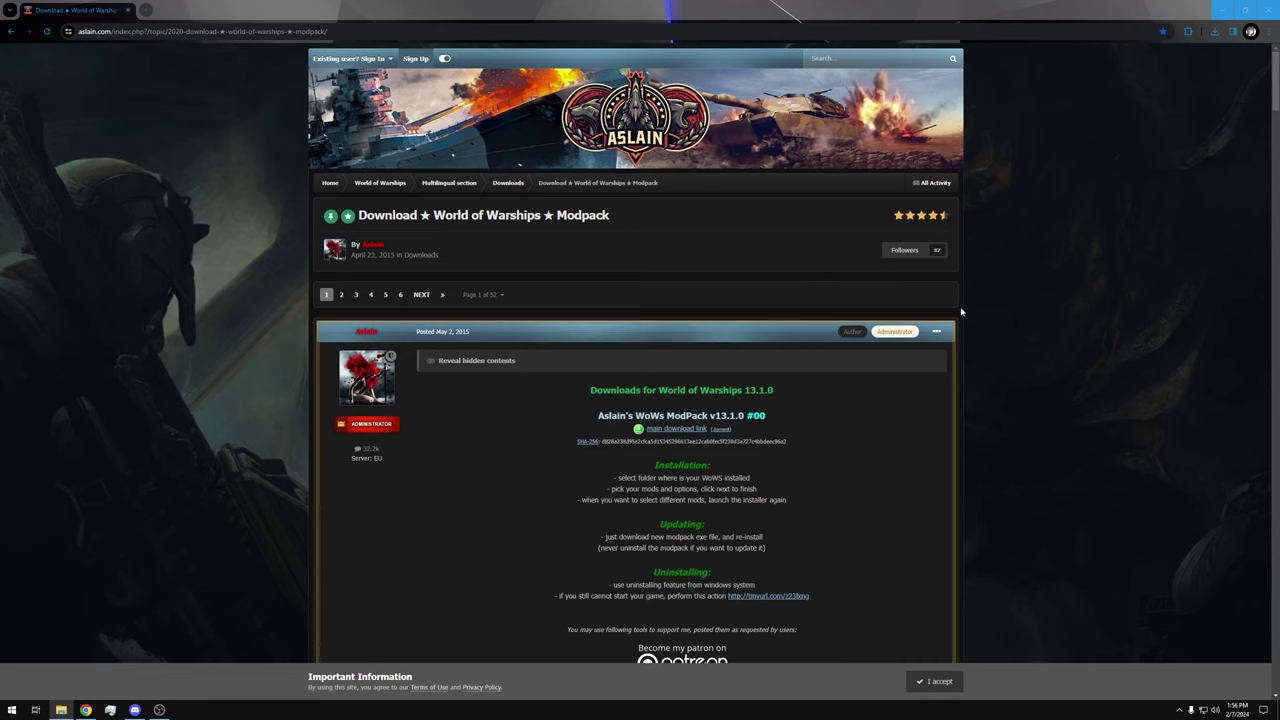
Switch to File Explorer and move the six ship icon, bar and preview folders from the desktop into the game's res_mods\gui folder
{"action": "left_click", "coordinate": [1222, 10]}
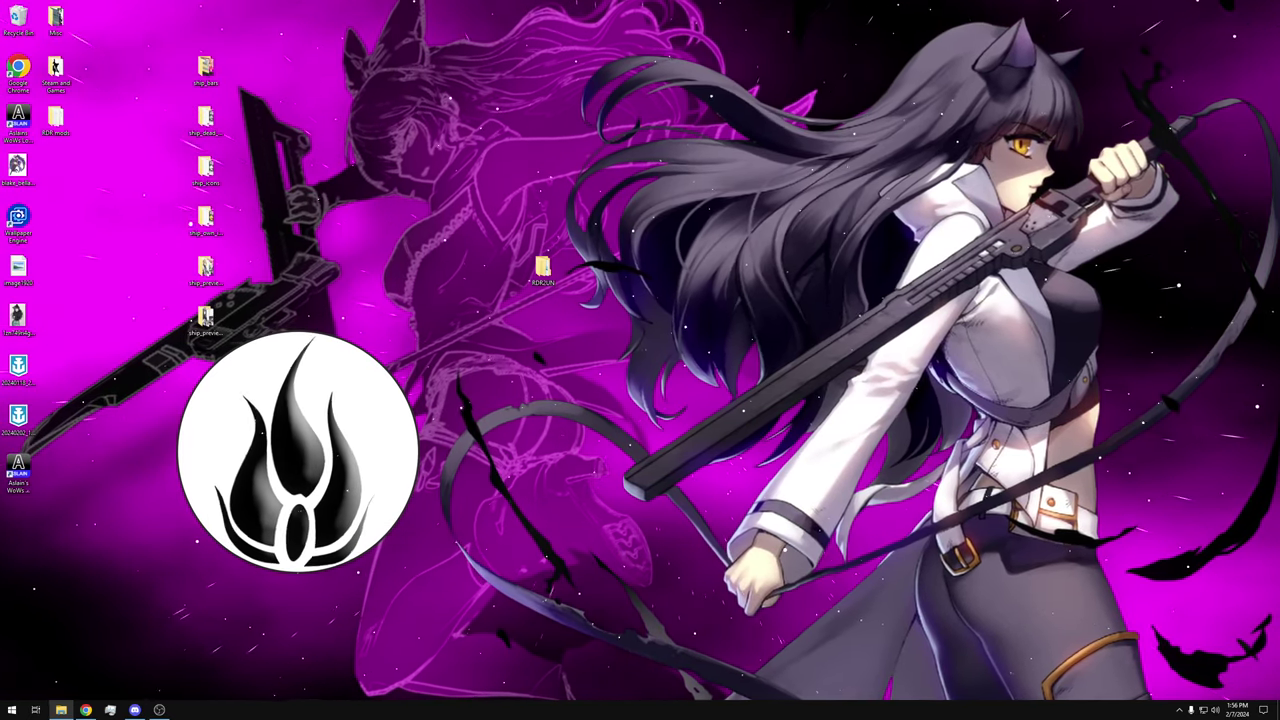
{"action": "left_click", "coordinate": [61, 709]}
{"action": "left_click_drag", "start_coordinate": [138, 84], "coordinate": [724, 64]}
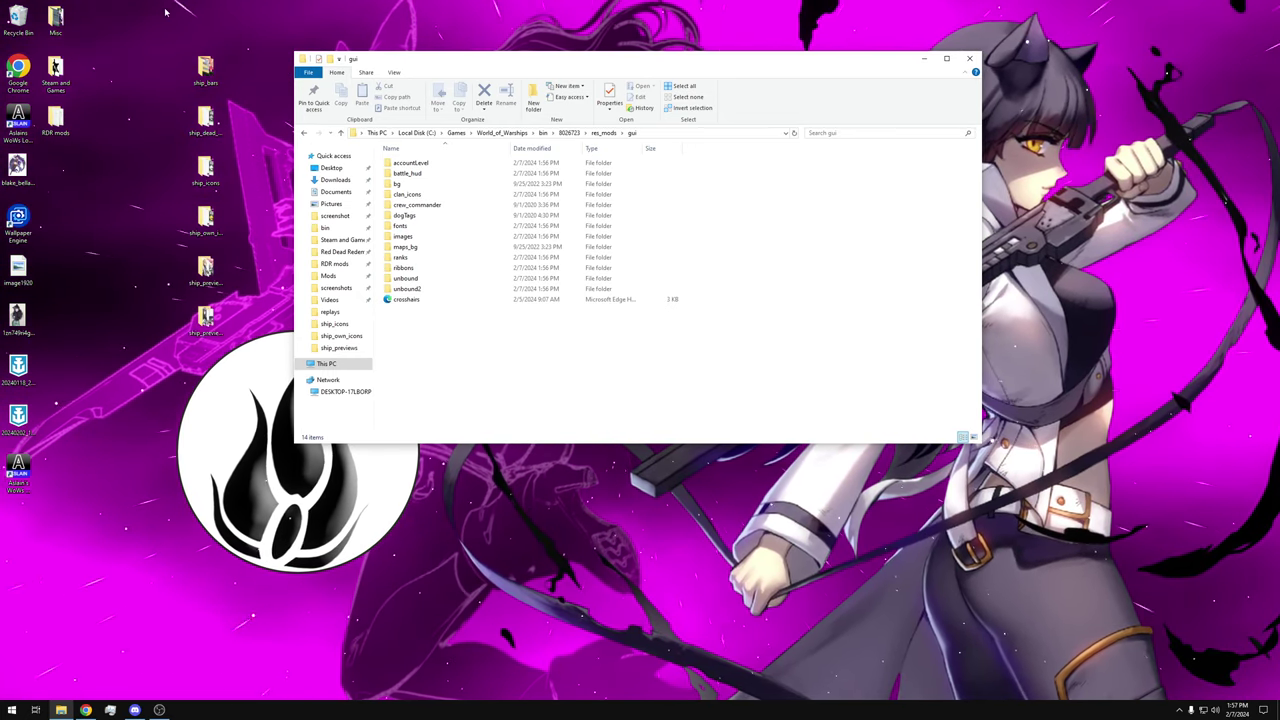
{"action": "left_click_drag", "start_coordinate": [141, 28], "coordinate": [245, 418]}
{"action": "left_click_drag", "start_coordinate": [206, 68], "coordinate": [754, 186]}
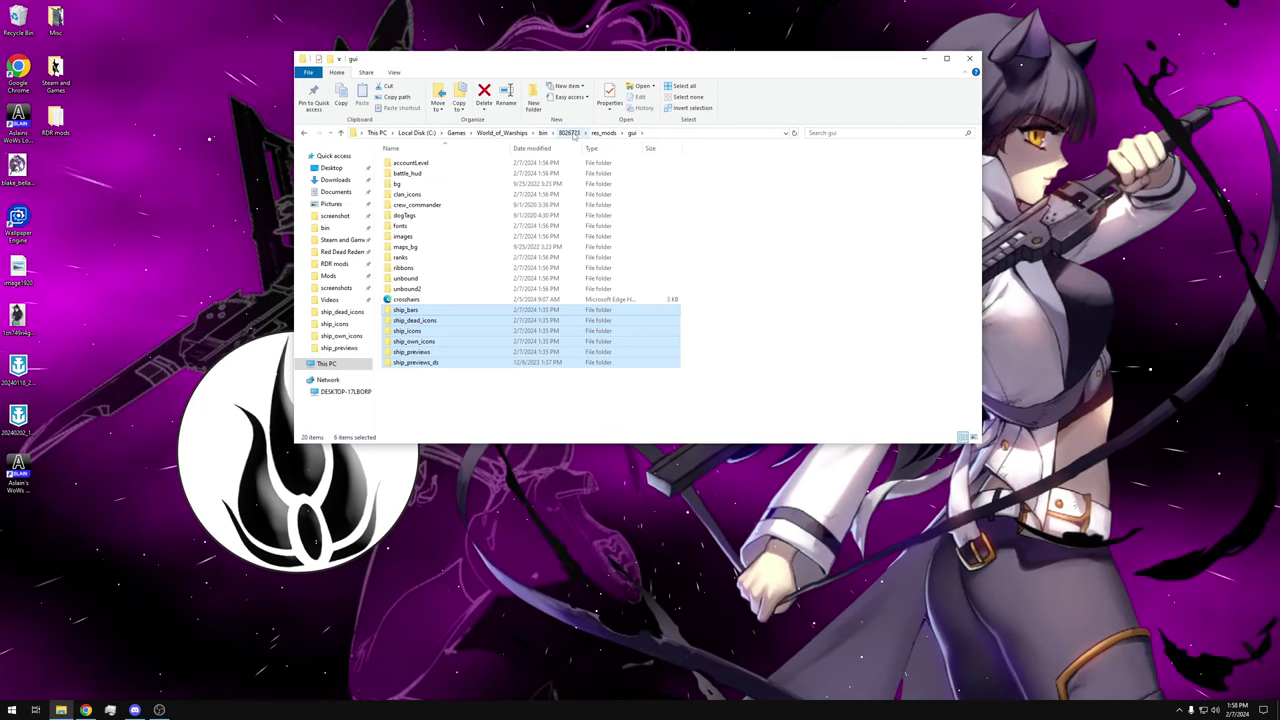
Retrace the path from the 8026723 folder through res_mods to gui, check the moved ship folders, and close the window
{"action": "left_click", "coordinate": [573, 137]}
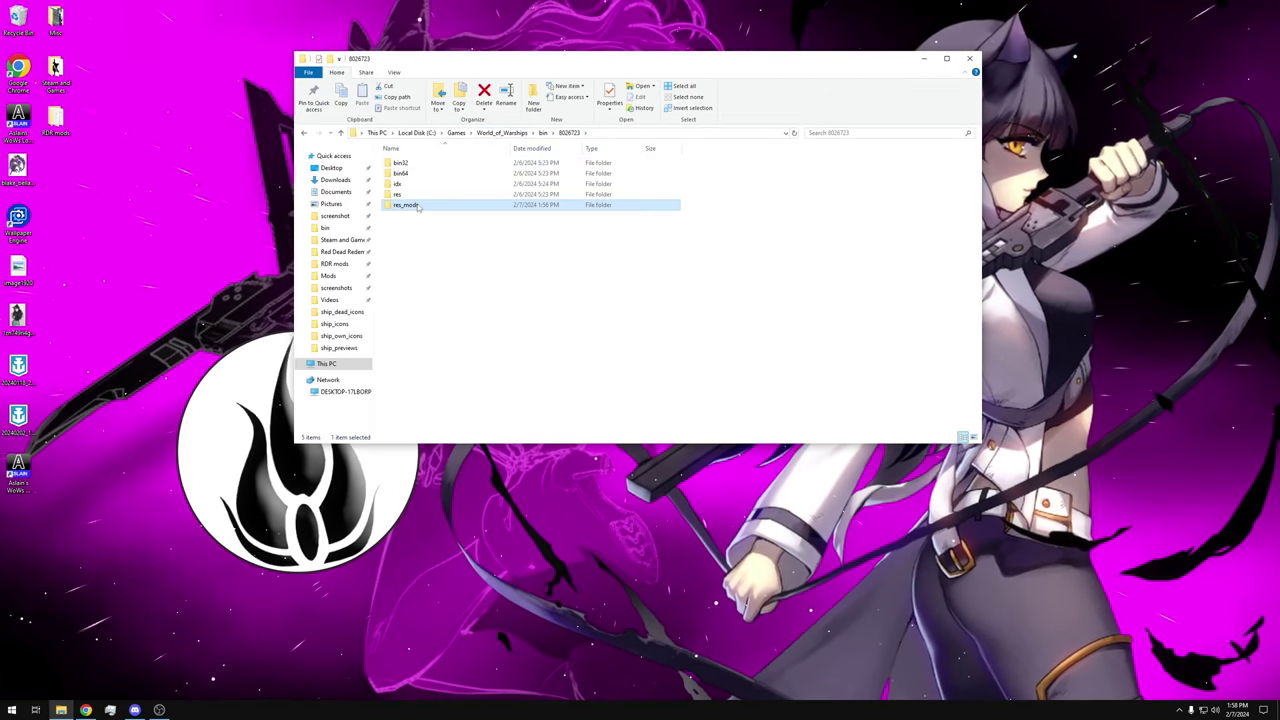
{"action": "double_click", "coordinate": [418, 206]}
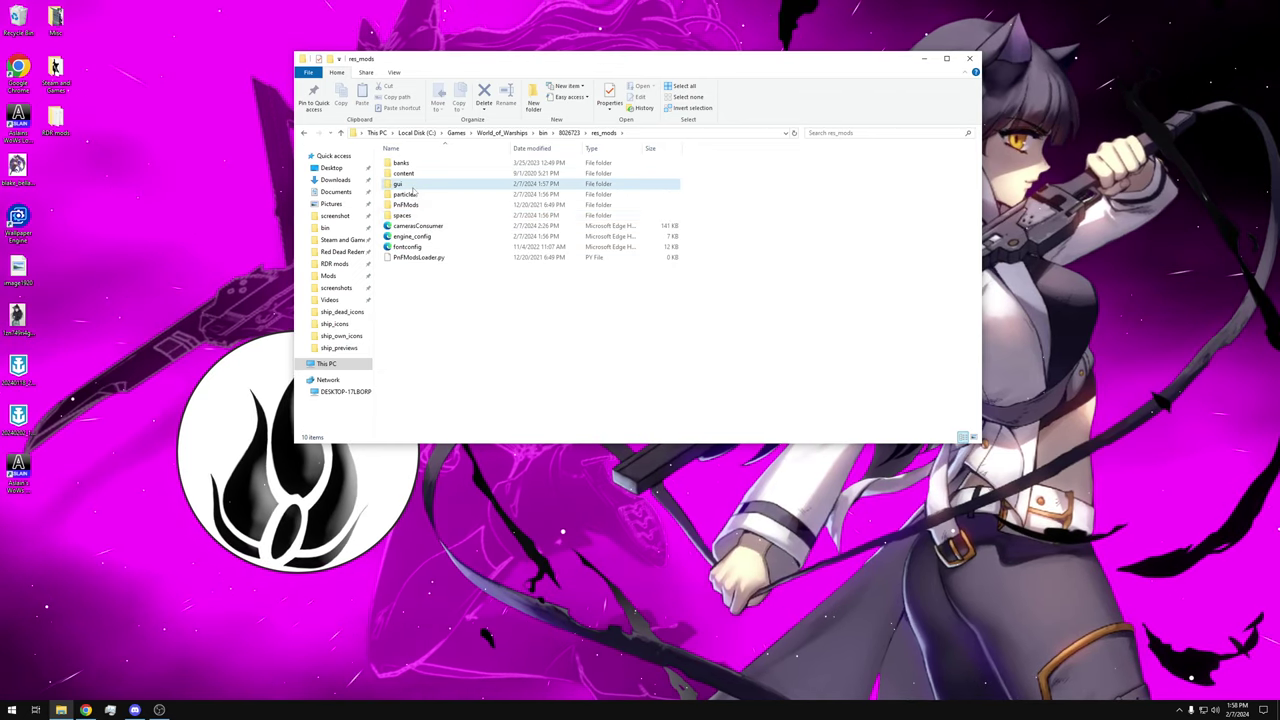
{"action": "double_click", "coordinate": [445, 184]}
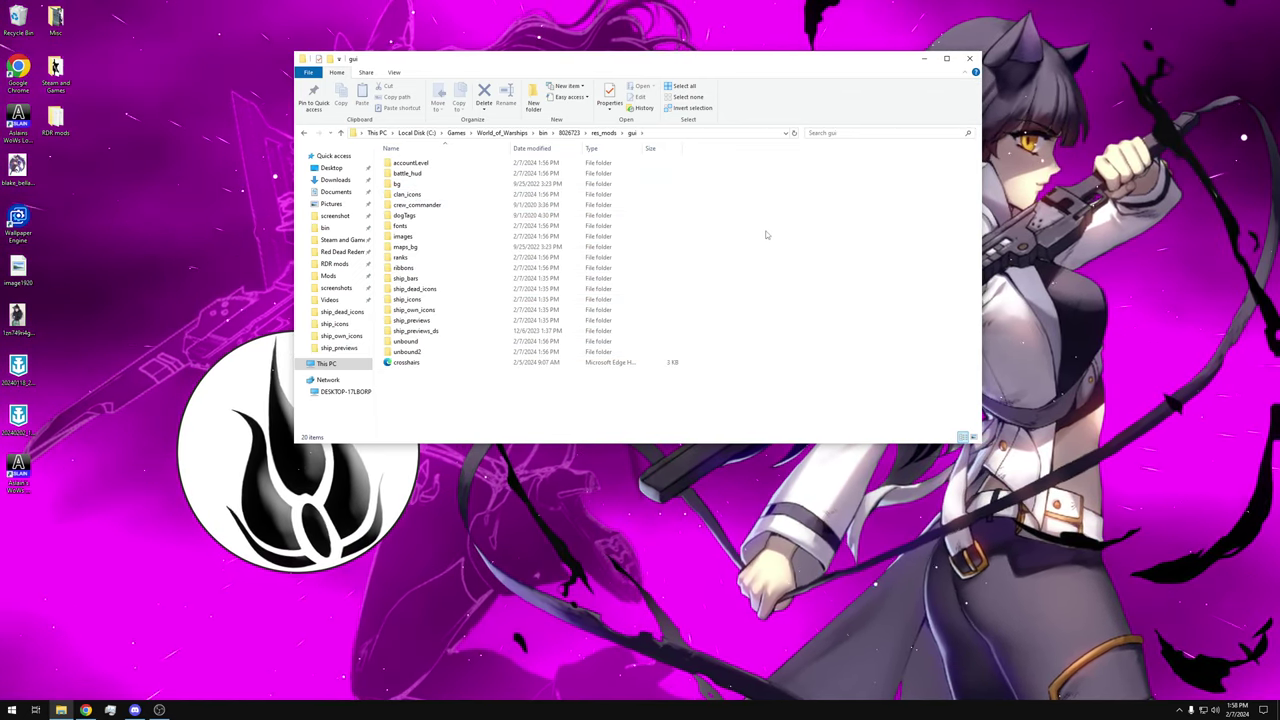
{"action": "left_click", "coordinate": [977, 59]}
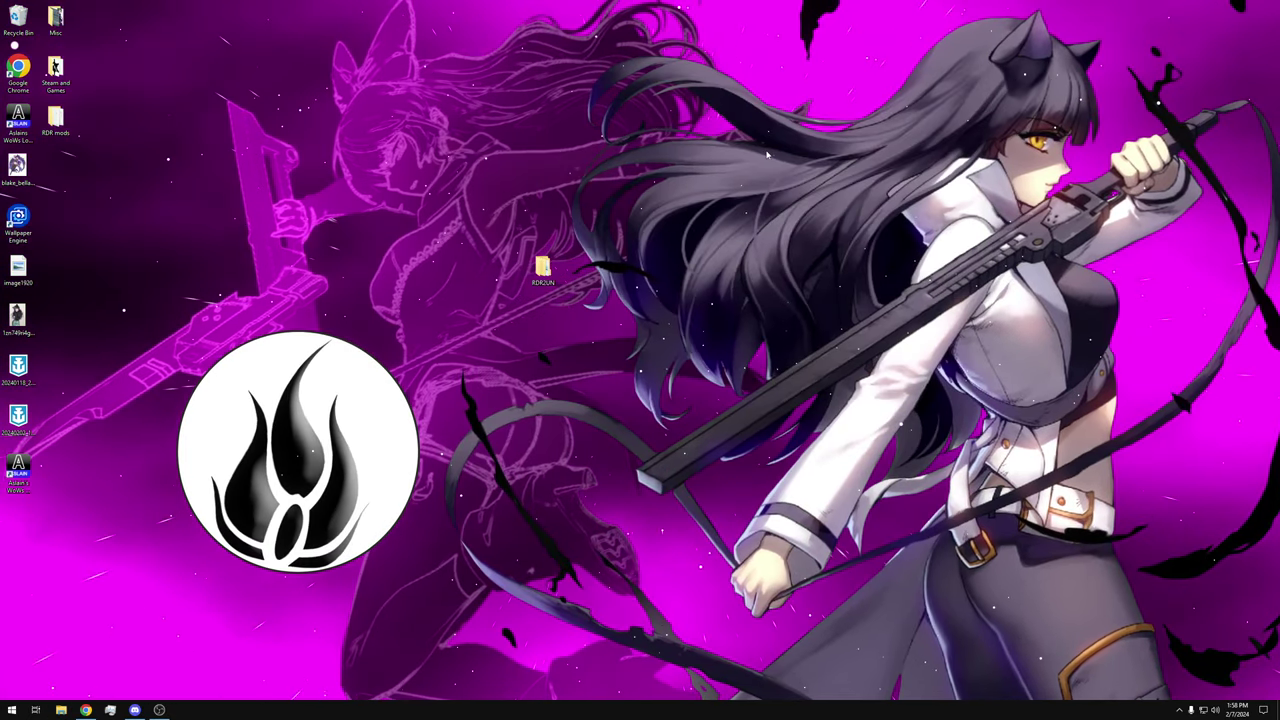